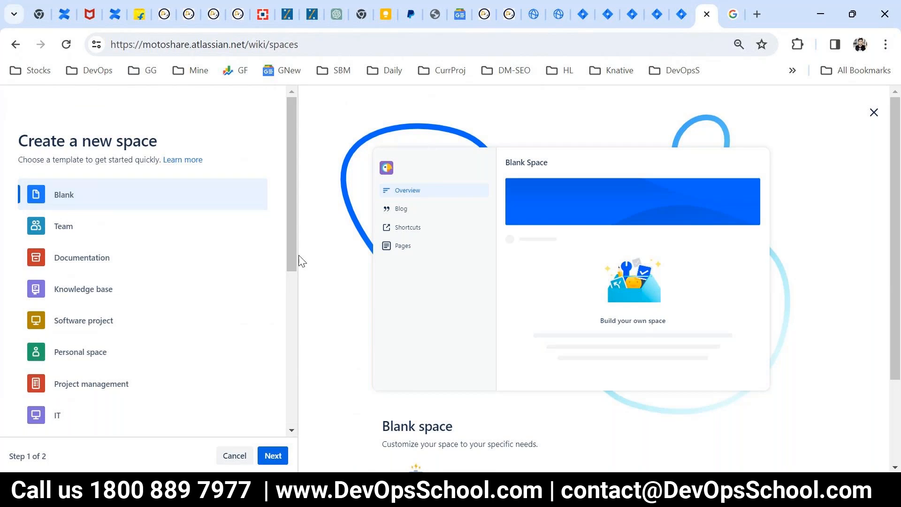
- Create a Blank-template space named ProjectX
left_click(273, 455)
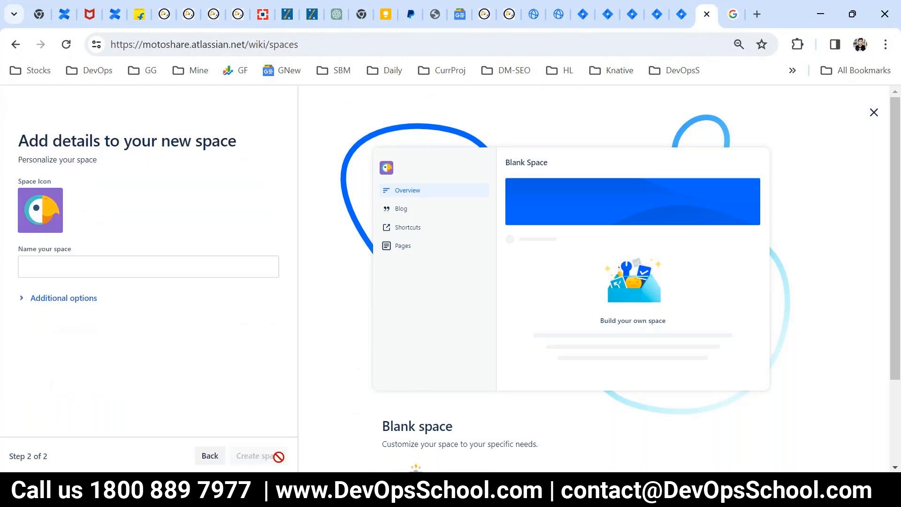
left_click(64, 268)
type("ProjectX")
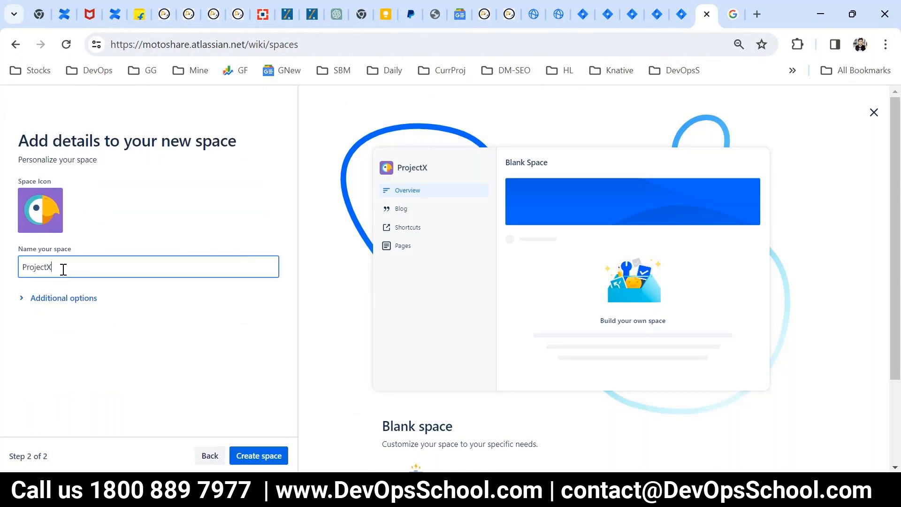
left_click(253, 458)
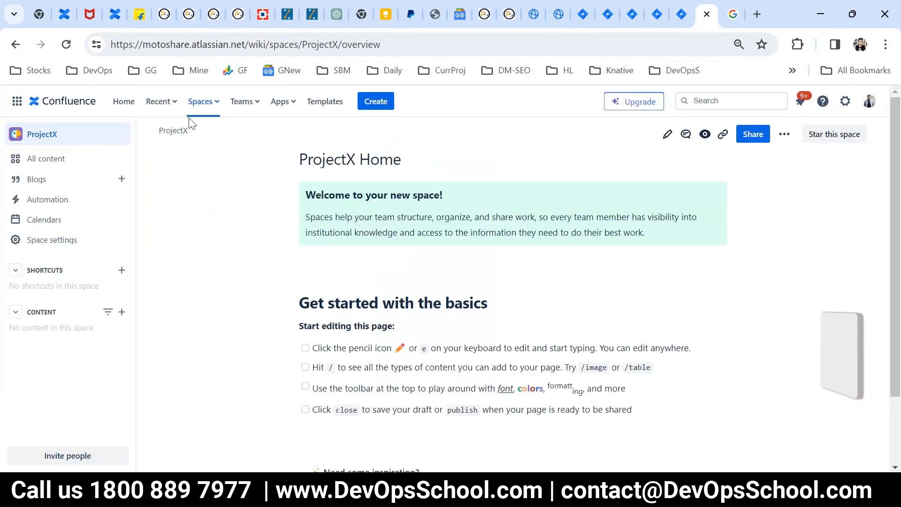
left_click(204, 102)
- Start another new space, choosing the Documentation template after previewing Team space
left_click(219, 271)
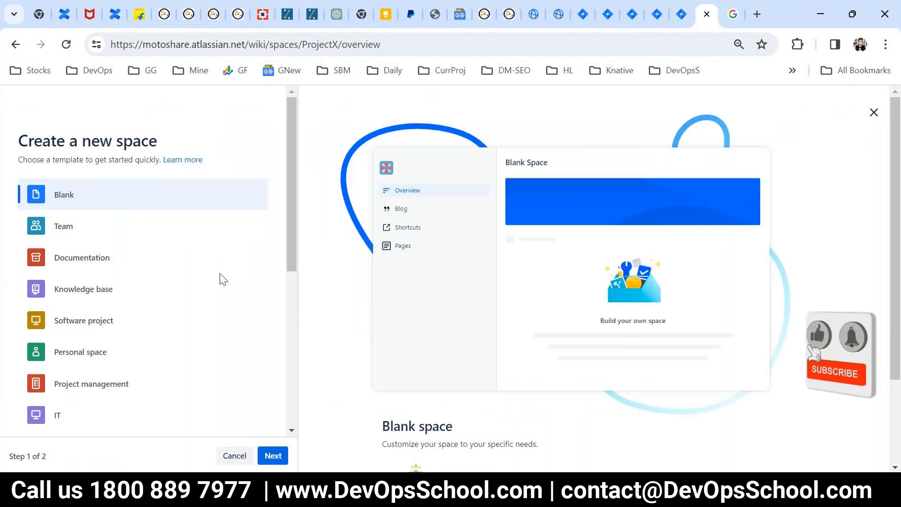
left_click(66, 227)
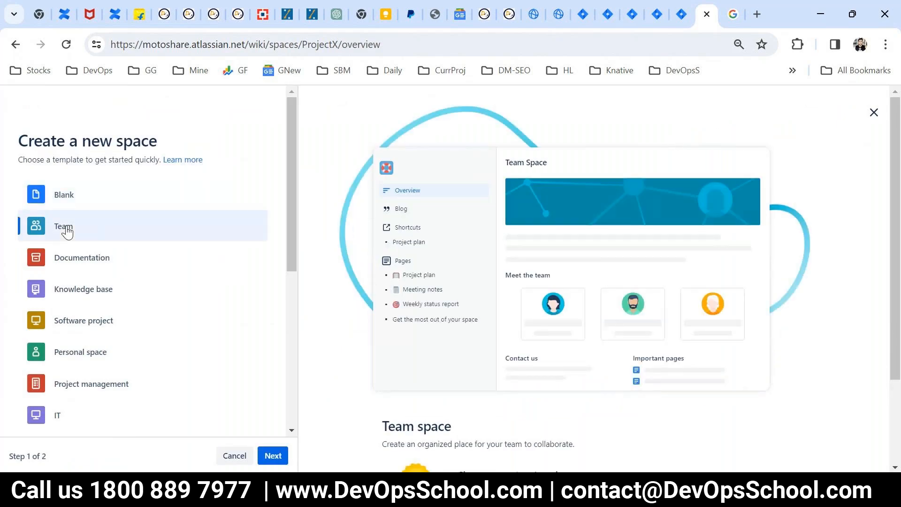
left_click(86, 266)
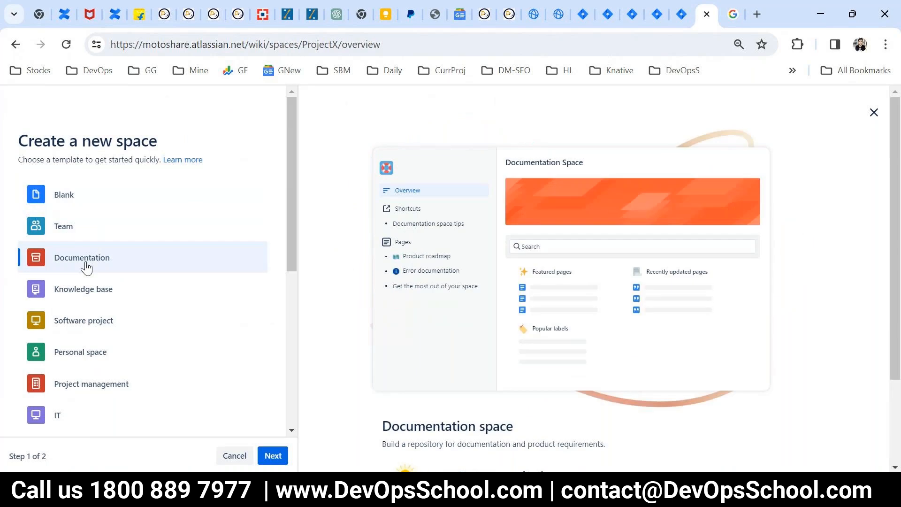
left_click(272, 453)
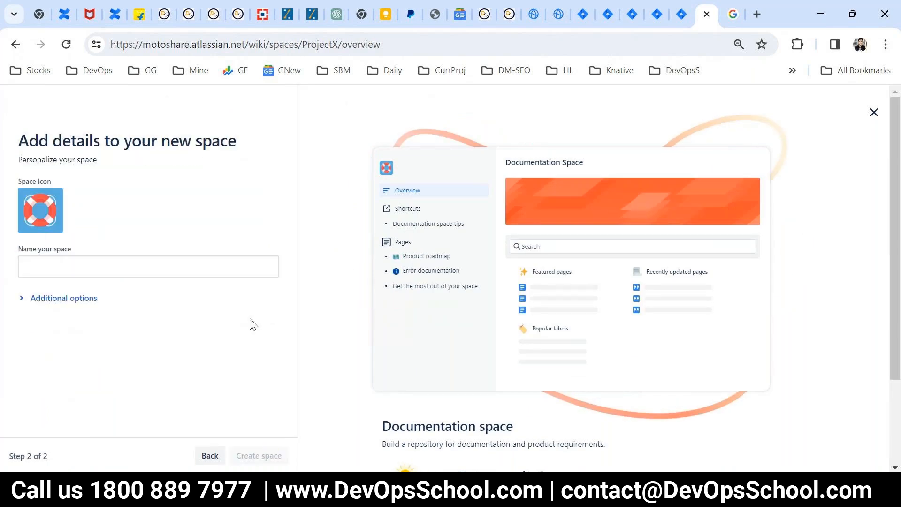
- Name the documentation space ProjectY and create it
left_click(229, 273)
type("P{r")
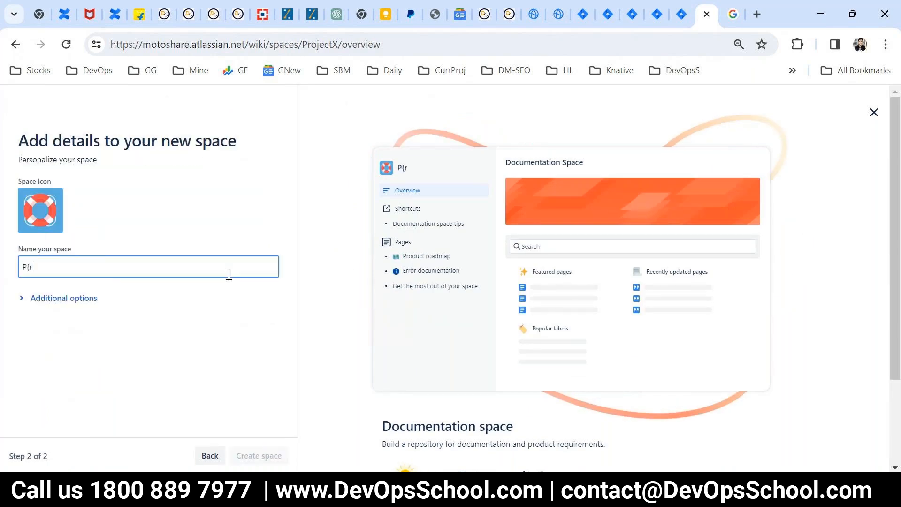
key("BackSpace")
key("BackSpace")
type("rojectY")
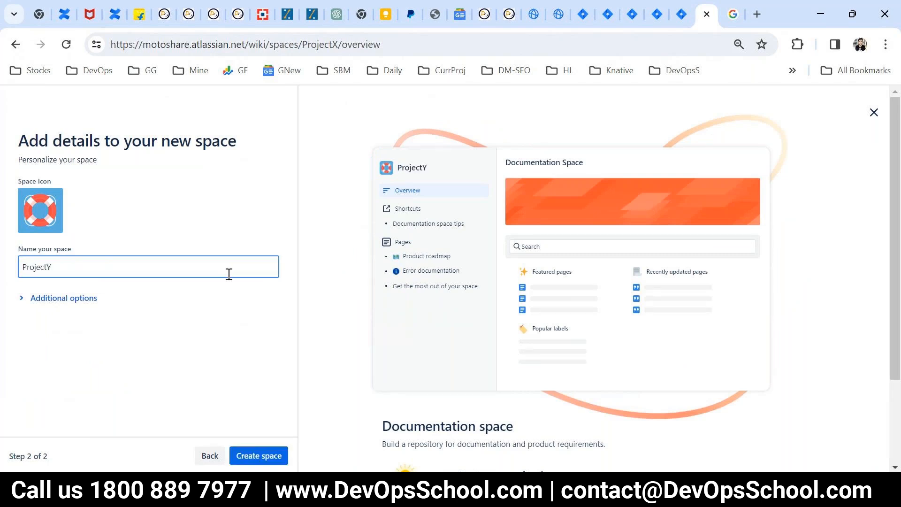
left_click(276, 455)
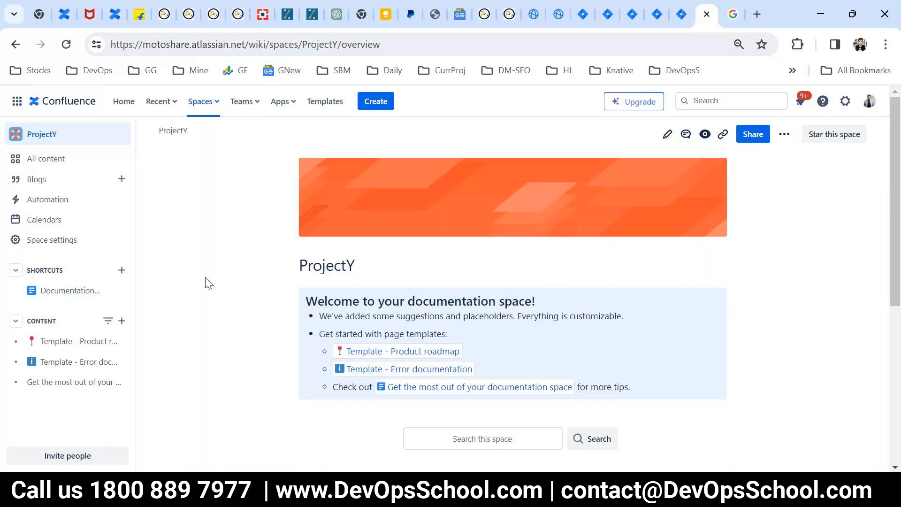
- Show the directory of all spaces, then end the PowerPoint slide show and return to Confluence
left_click(205, 104)
left_click(221, 249)
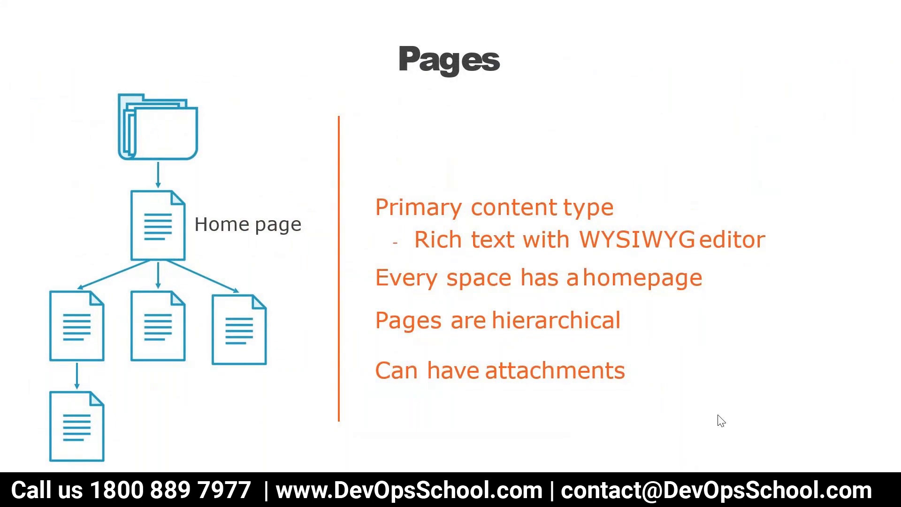
key("Escape")
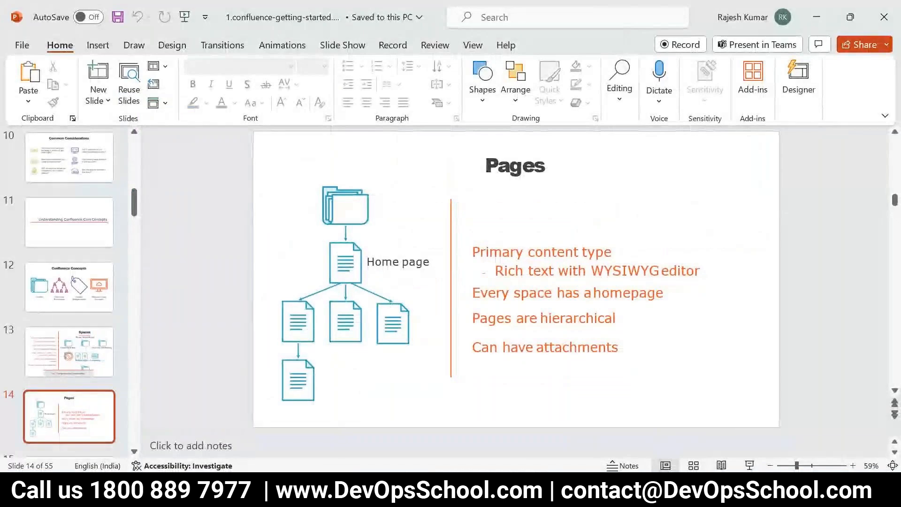
key("alt+Tab")
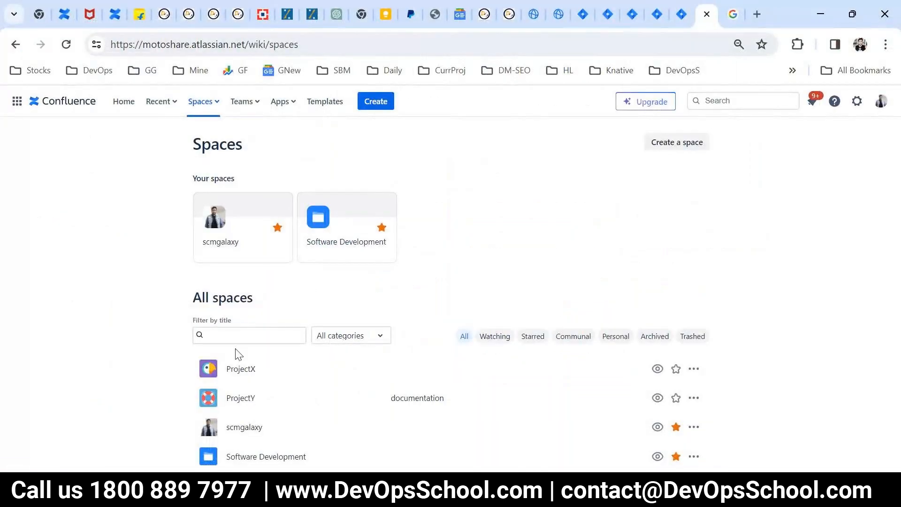
- Open the ProjectX space, review its home page's More actions menu, then switch to PowerPoint
left_click(238, 373)
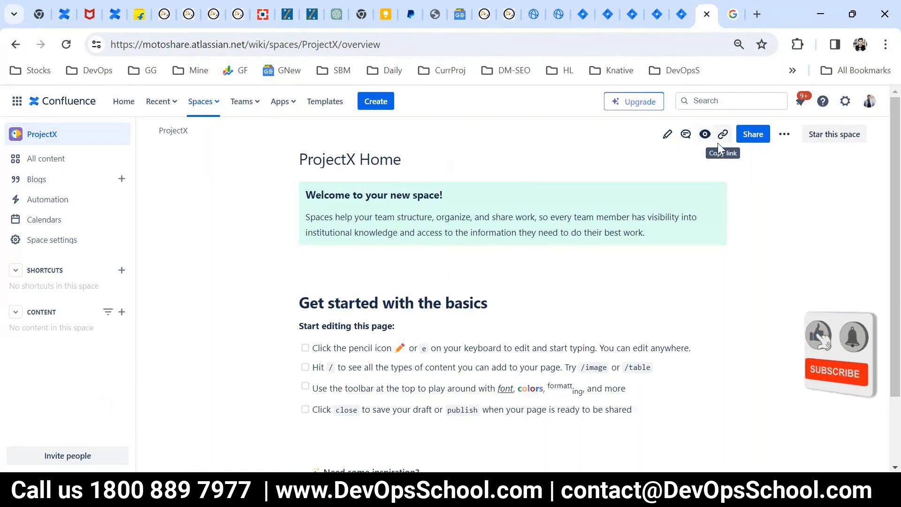
left_click(783, 134)
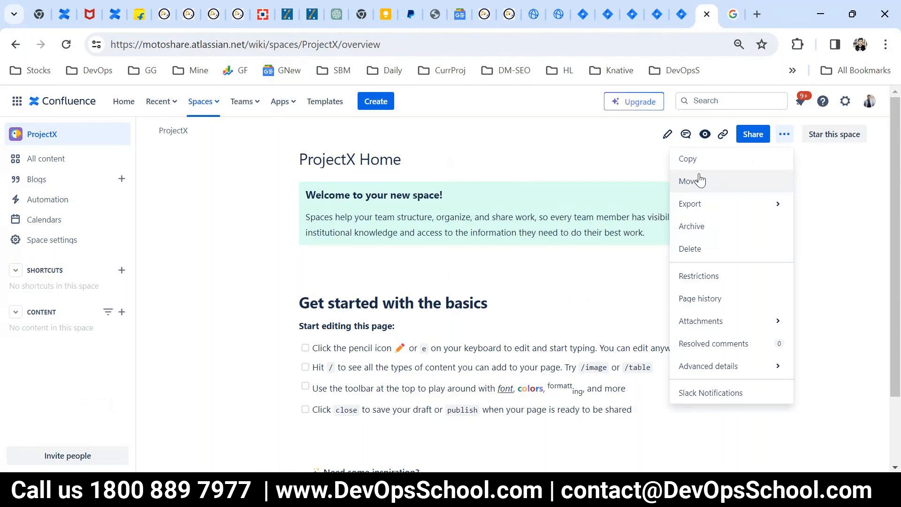
mouse_move(714, 208)
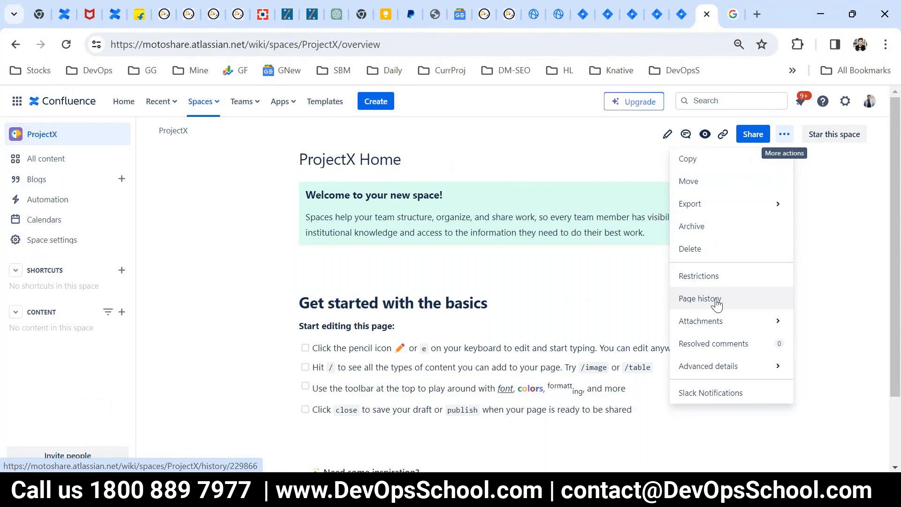
mouse_move(705, 325)
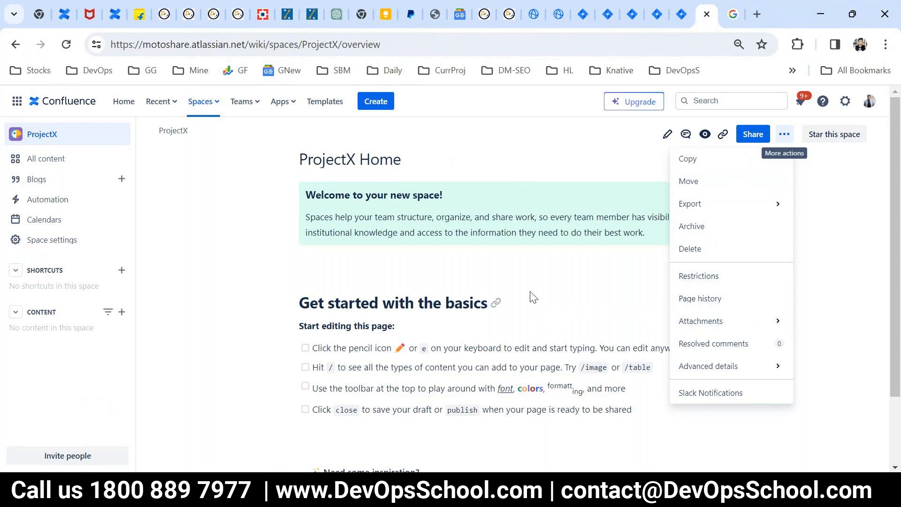
left_click(589, 267)
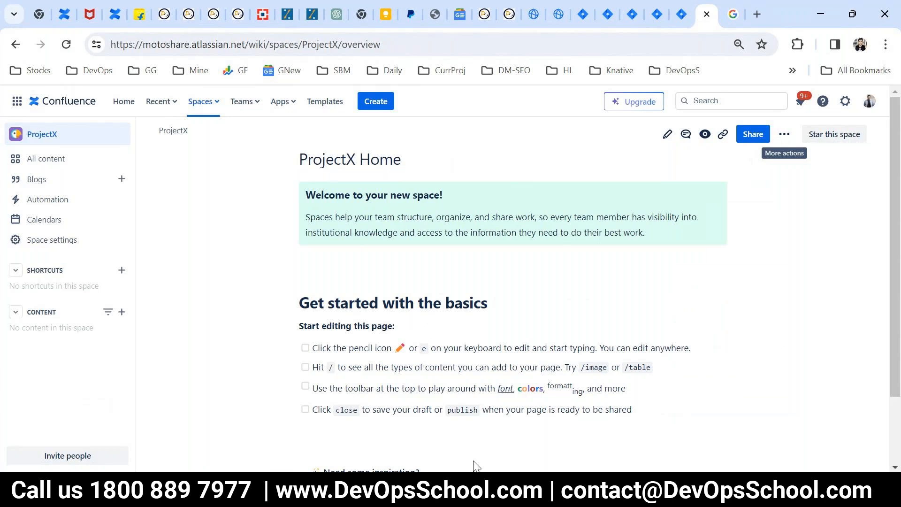
mouse_move(460, 496)
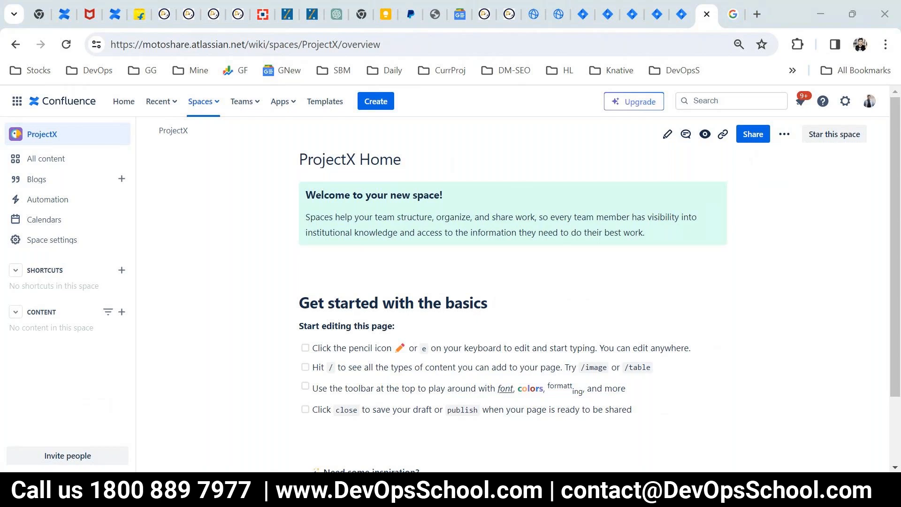
left_click(520, 489)
left_click(755, 465)
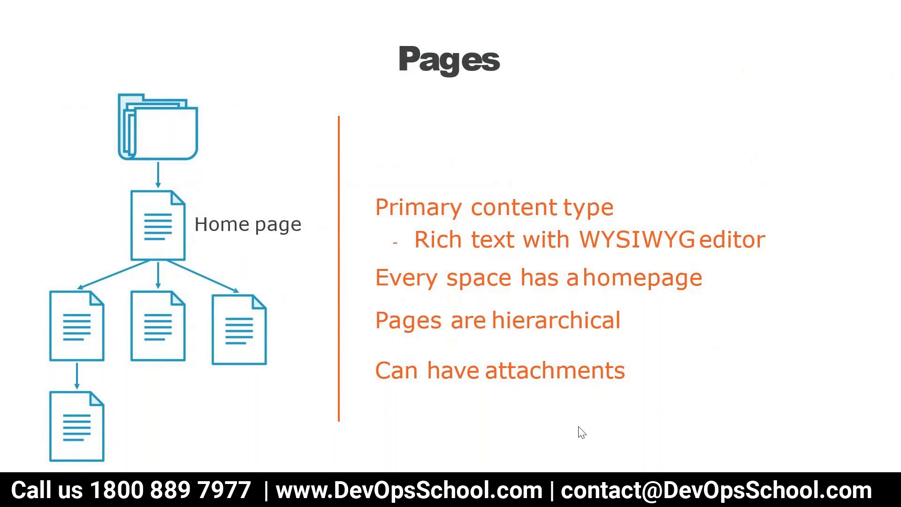
key("Escape")
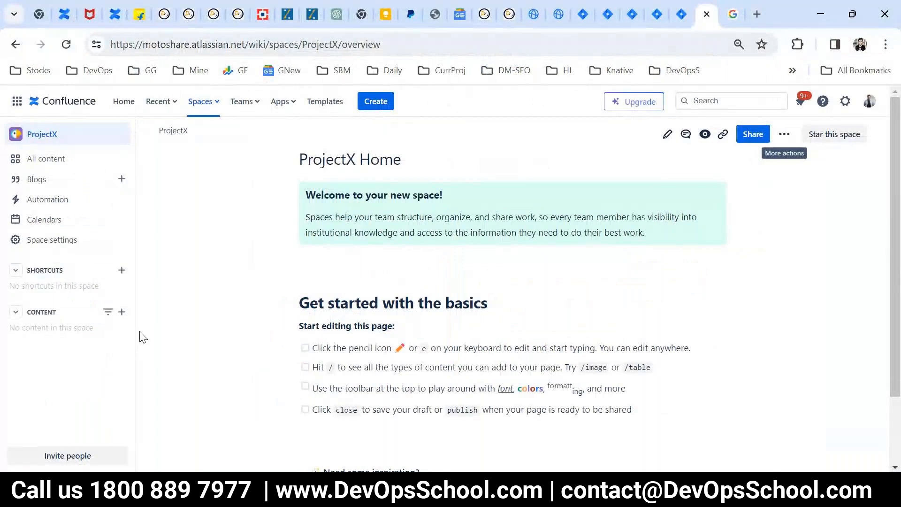
- Create and publish a new page titled MOM in ProjectX
left_click(121, 312)
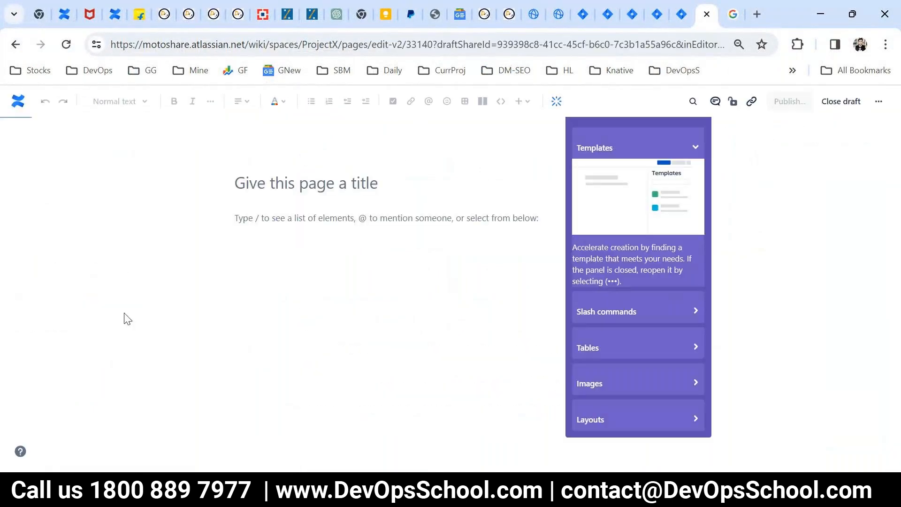
left_click(271, 183)
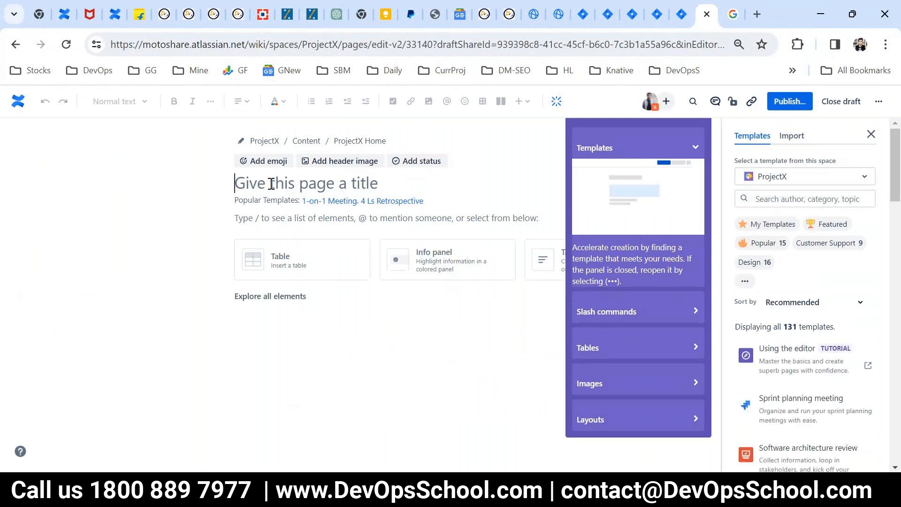
type("MOM")
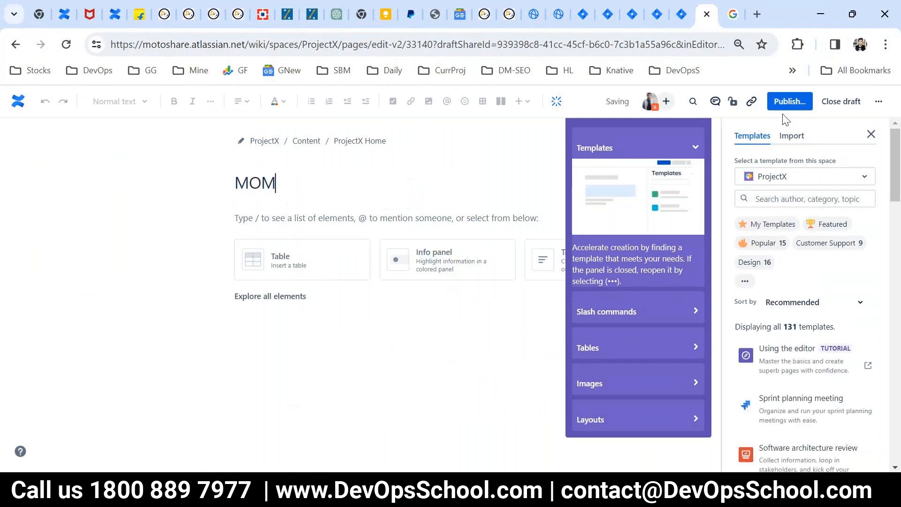
key("ctrl+Return")
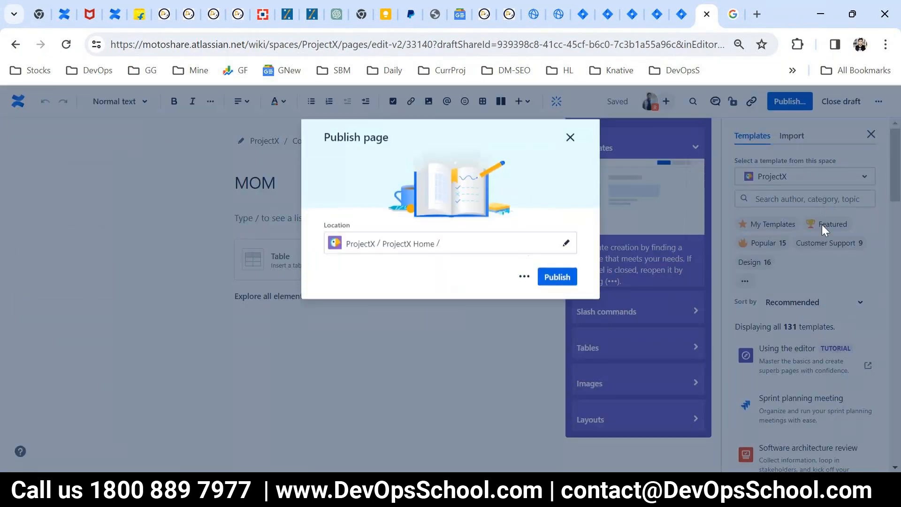
left_click(558, 393)
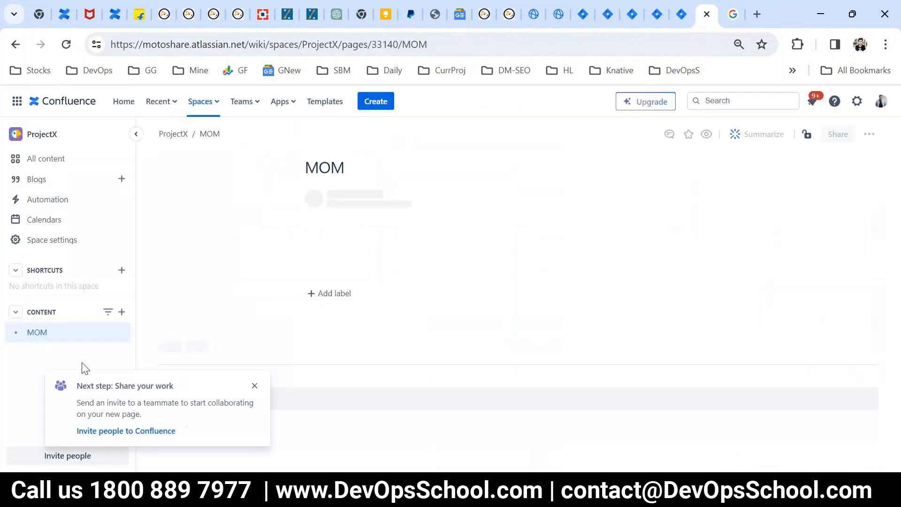
- Publish a page titled TUTORIALS in ProjectX and start a child page under MOM
left_click(122, 312)
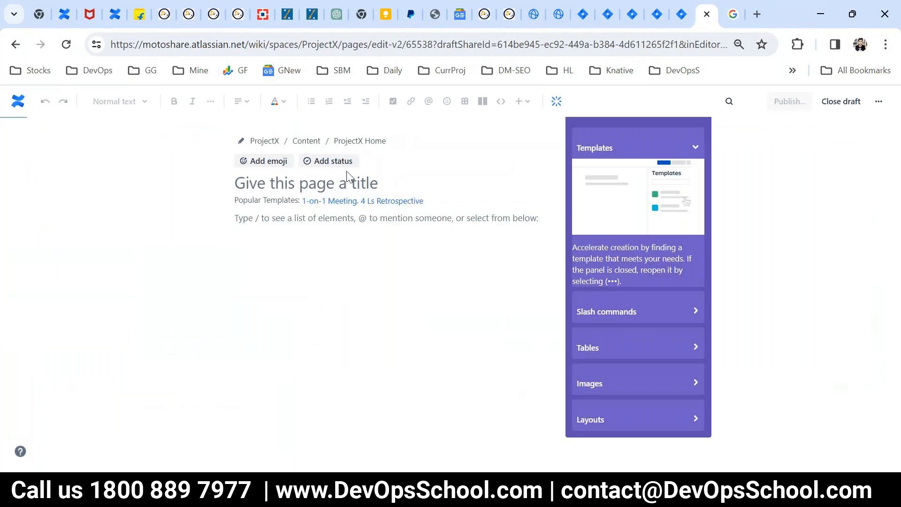
type("TUT")
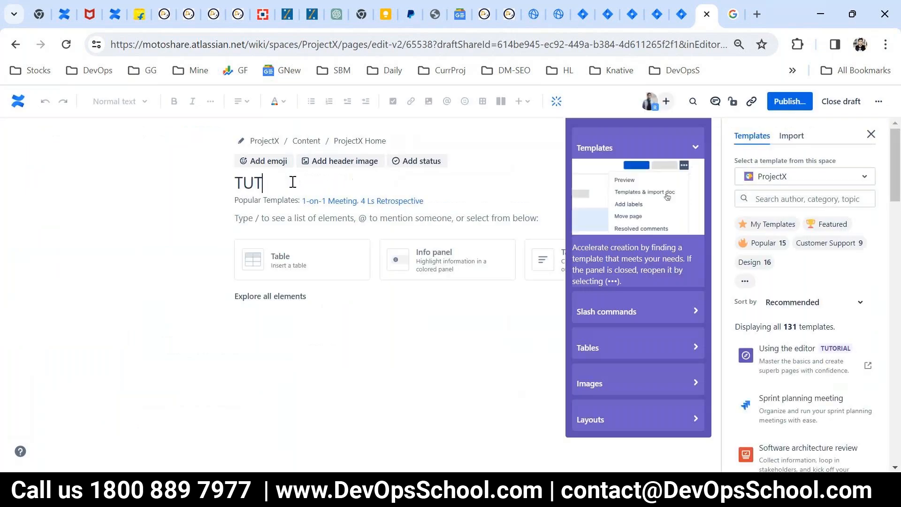
type("ORIALS")
double_click(293, 182)
left_click(788, 107)
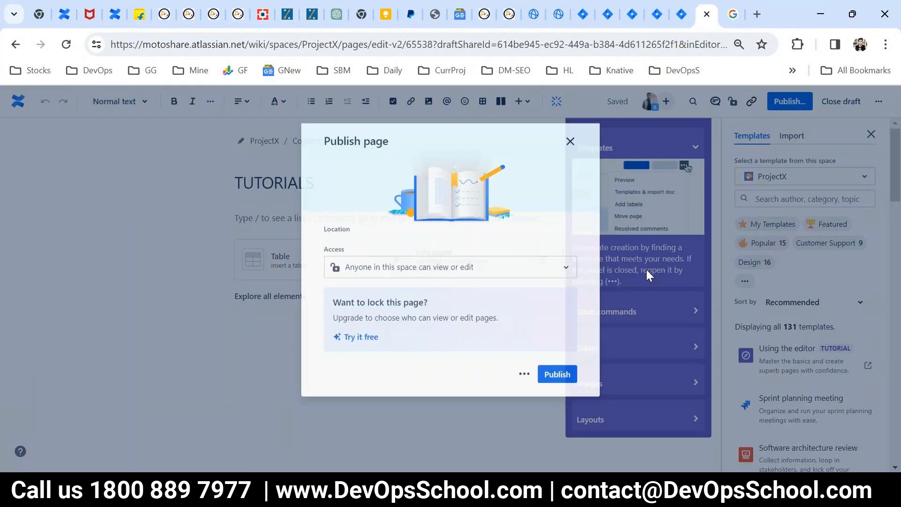
left_click(557, 374)
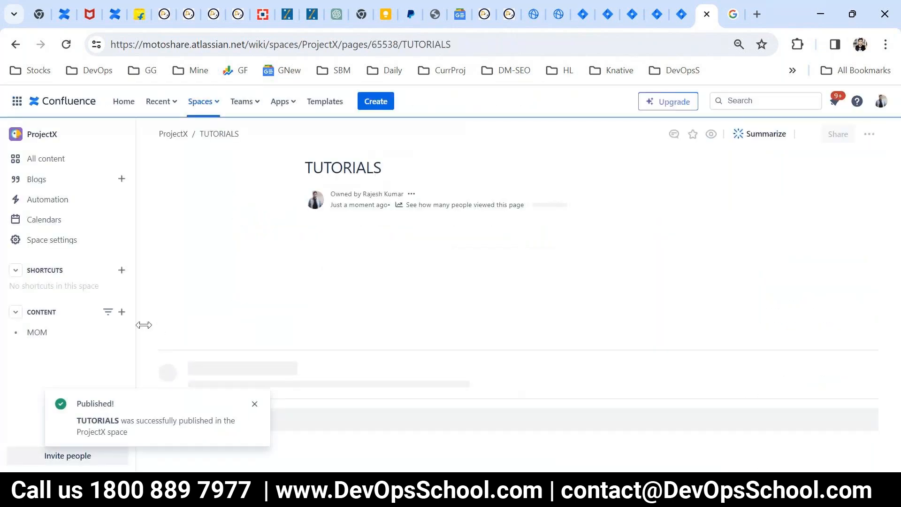
left_click(120, 333)
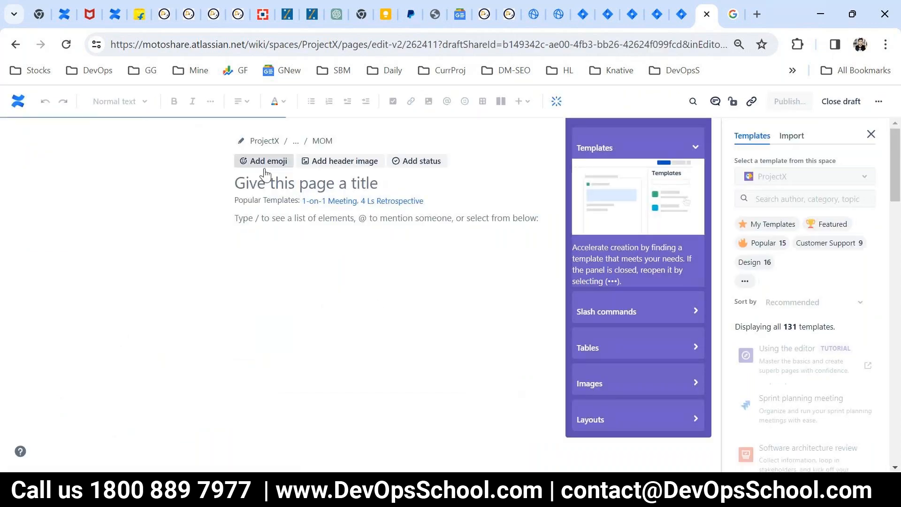
- Title the new child page 'MOM: Sept'
left_click(259, 180)
type("<MOM")
key("BackSpace")
key("BackSpace")
key("BackSpace")
key("BackSpace")
type("MMOM")
key("BackSpace")
key("BackSpace")
type("OMN")
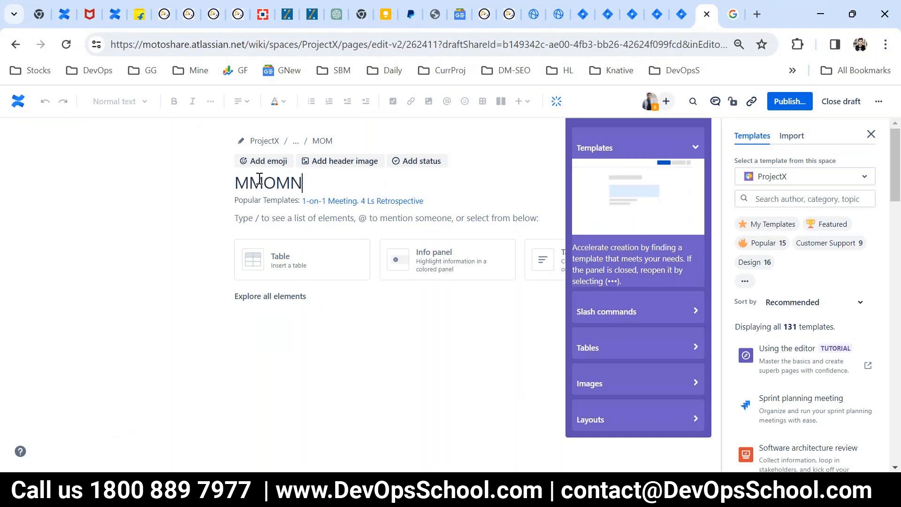
key("BackSpace")
key("BackSpace")
key("BackSpace")
type("OM")
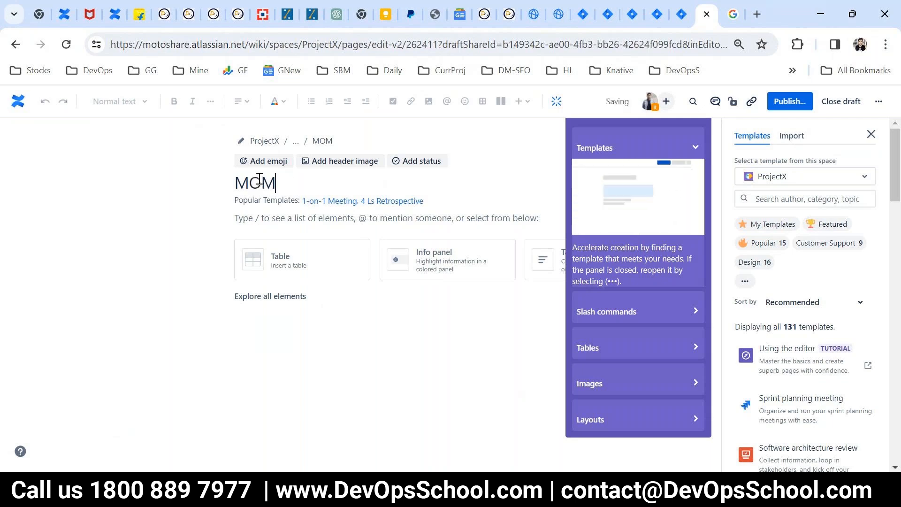
type(": Sept")
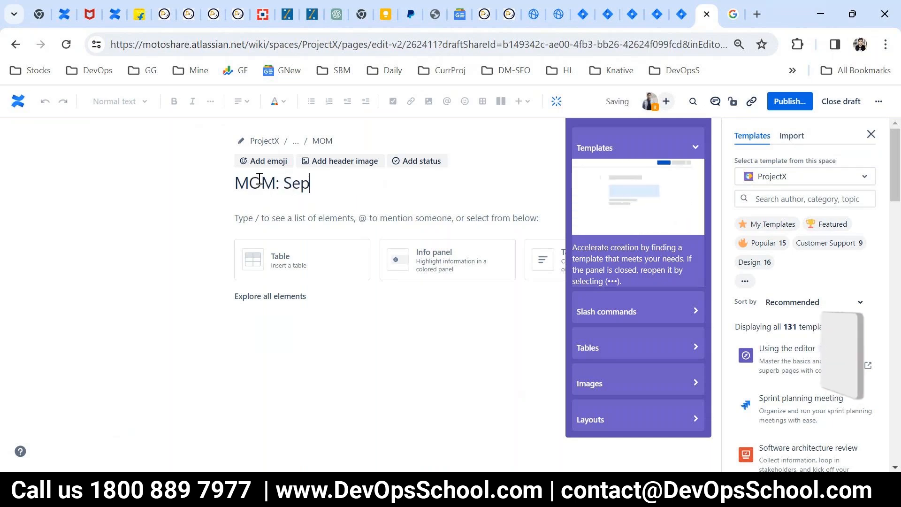
- Insert and then delete a table, and publish the MOM: Sept page
left_click(281, 276)
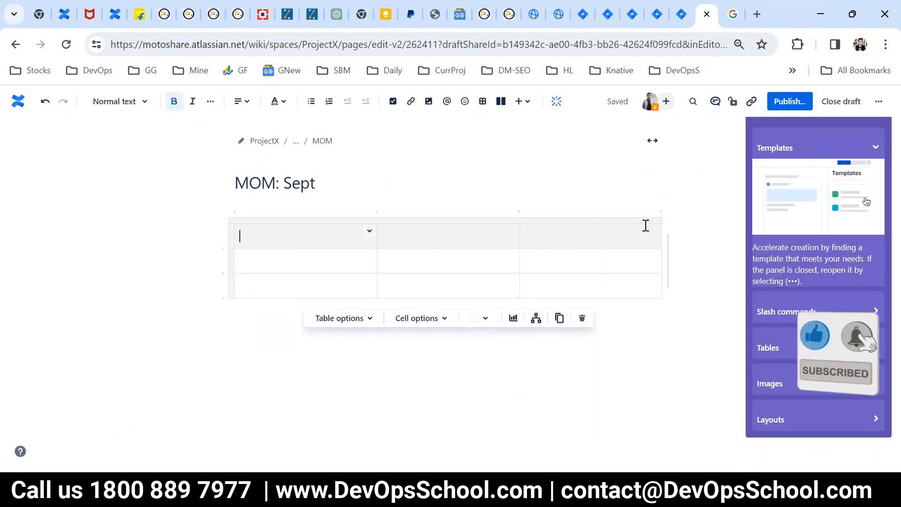
left_click(642, 220)
left_click(582, 318)
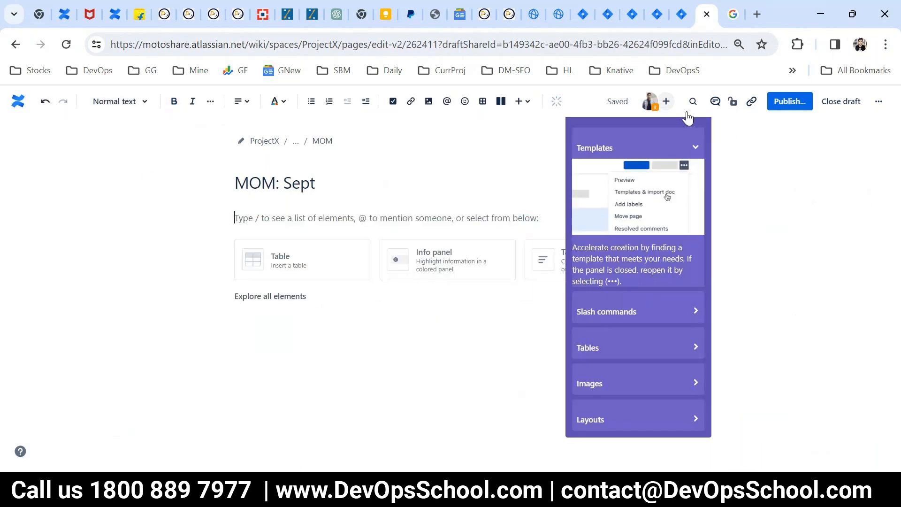
left_click(797, 104)
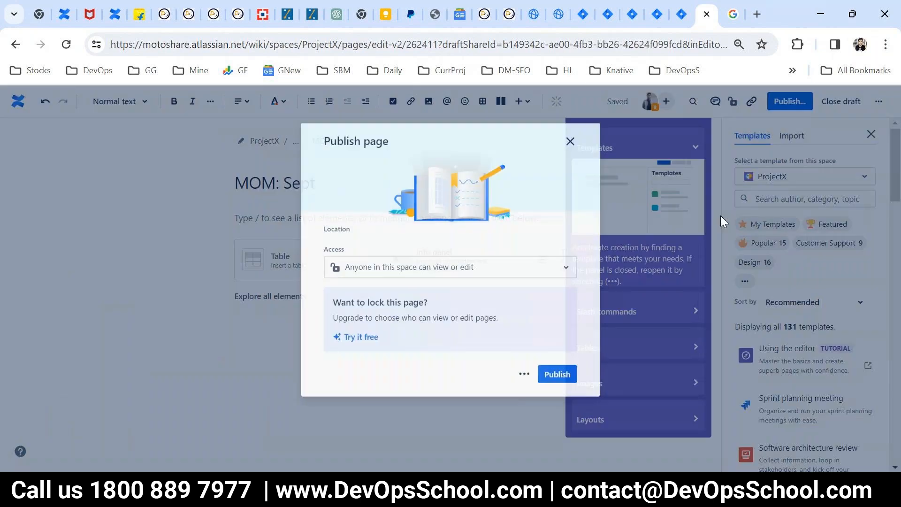
left_click(558, 393)
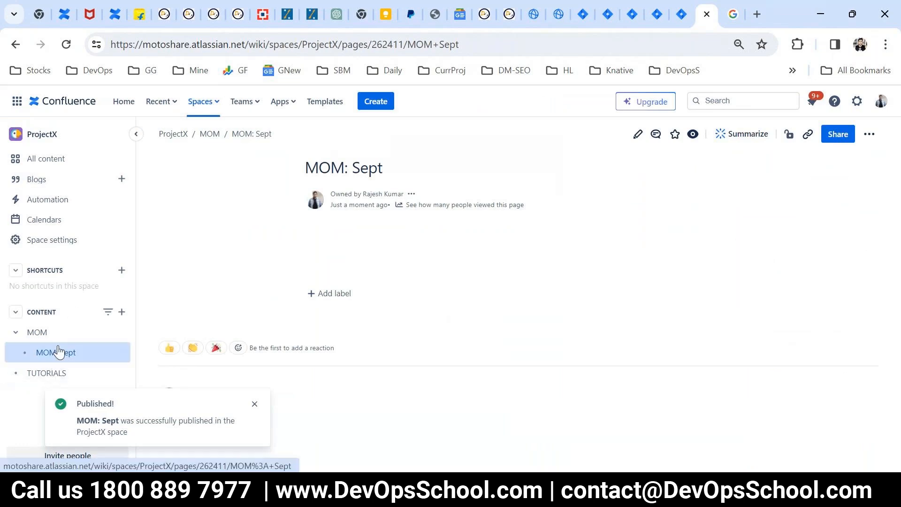
- Present the Pages slide full-screen in PowerPoint
mouse_move(62, 338)
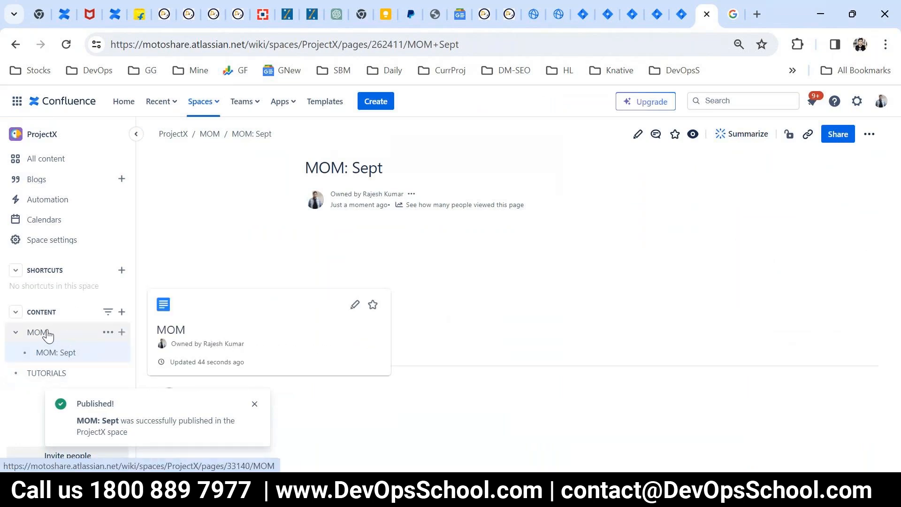
mouse_move(48, 381)
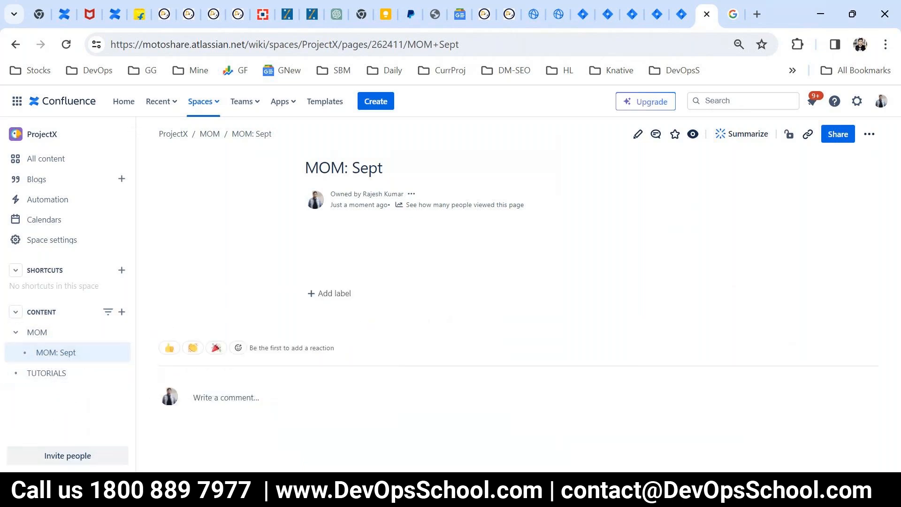
key("alt+Tab")
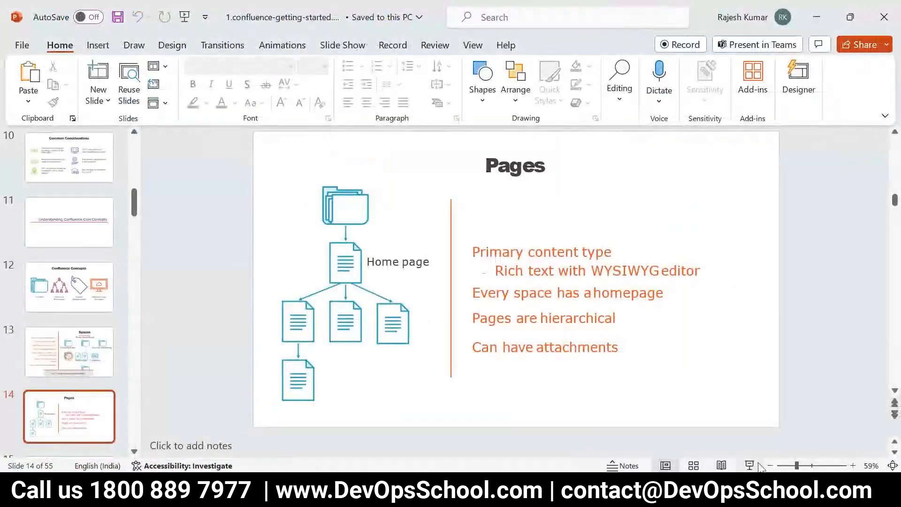
left_click(749, 465)
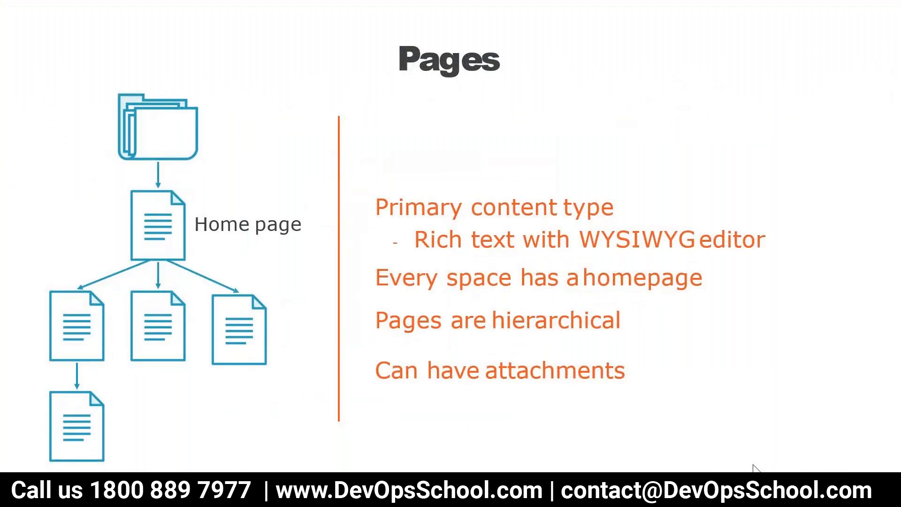
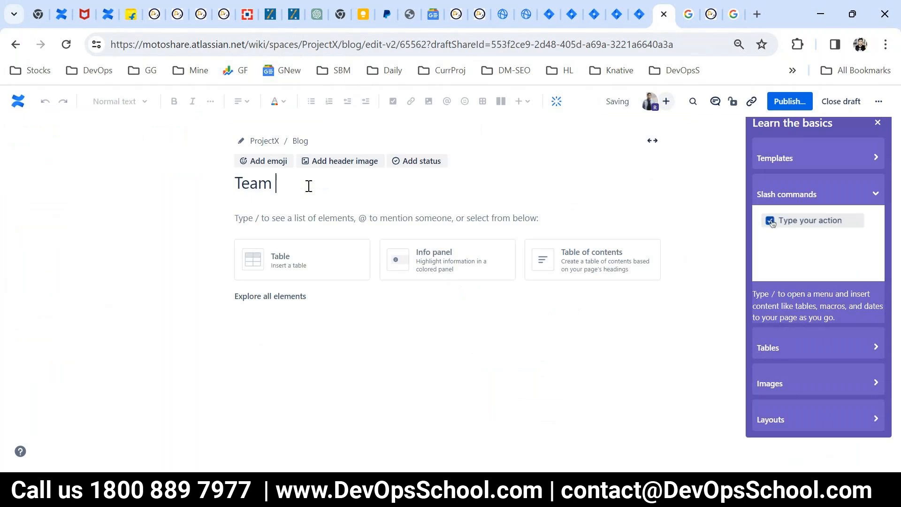
- Title the blog post 'Team Outing Next week' and paste that title into its body
key("BackSpace")
key("BackSpace")
type("g")
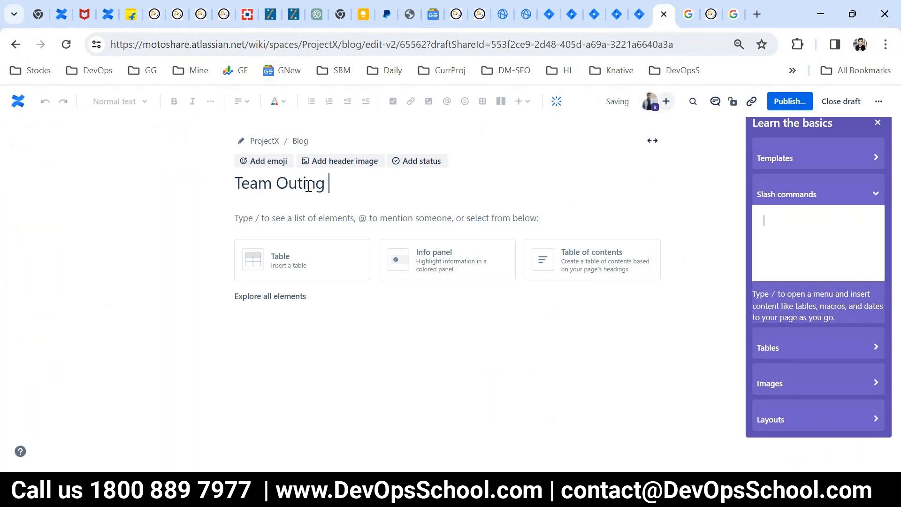
type(" tomo")
key("ctrl+BackSpace")
type("Next week")
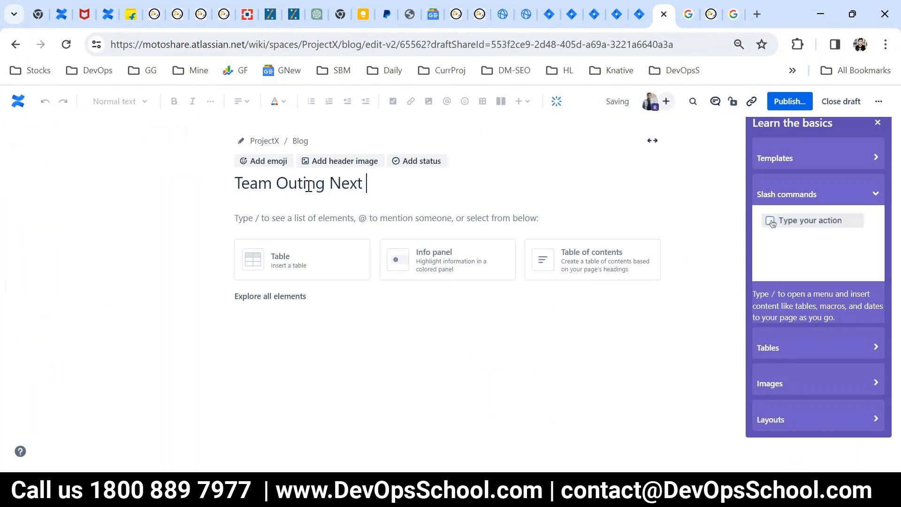
key("ctrl+a")
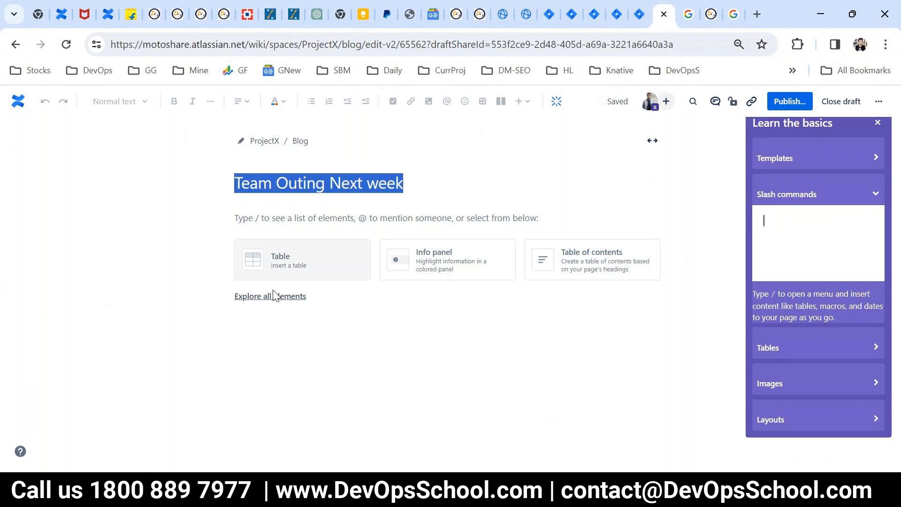
left_click(272, 296)
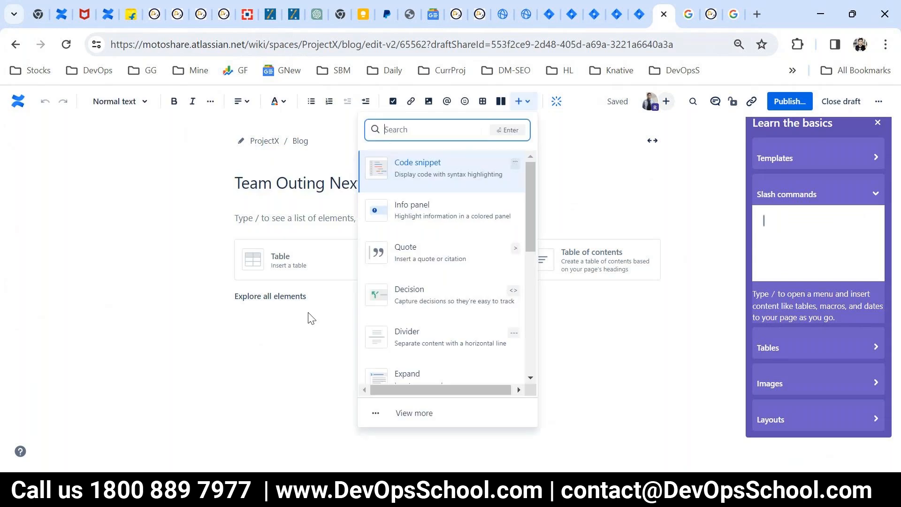
left_click(287, 215)
key("ctrl+v")
key("ctrl+v")
key("ctrl+v")
key("ctrl+v")
key("ctrl+v")
key("ctrl+v")
key("ctrl+v")
key("ctrl+v")
key("ctrl+v")
key("ctrl+v")
key("ctrl+v")
key("ctrl+v")
key("ctrl+v")
key("ctrl+v")
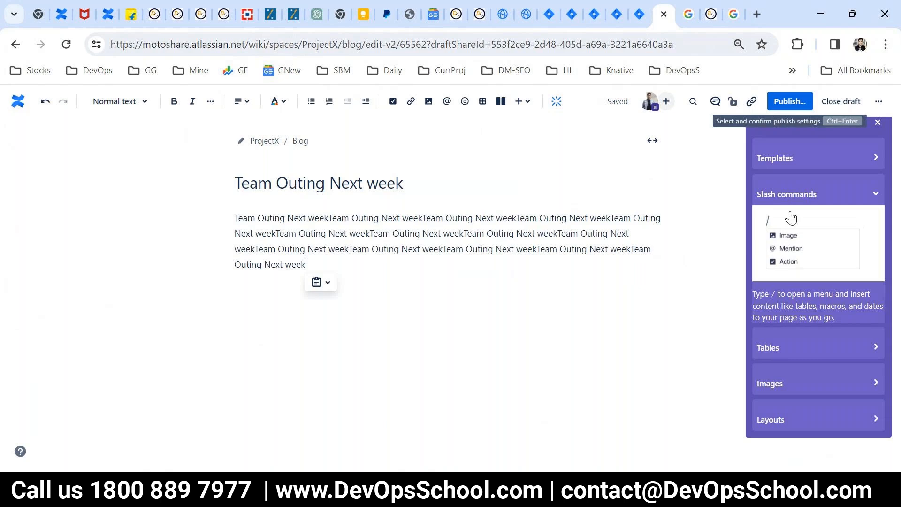
- Publish the Team Outing Next week post and start another new blog post
key("ctrl+Return")
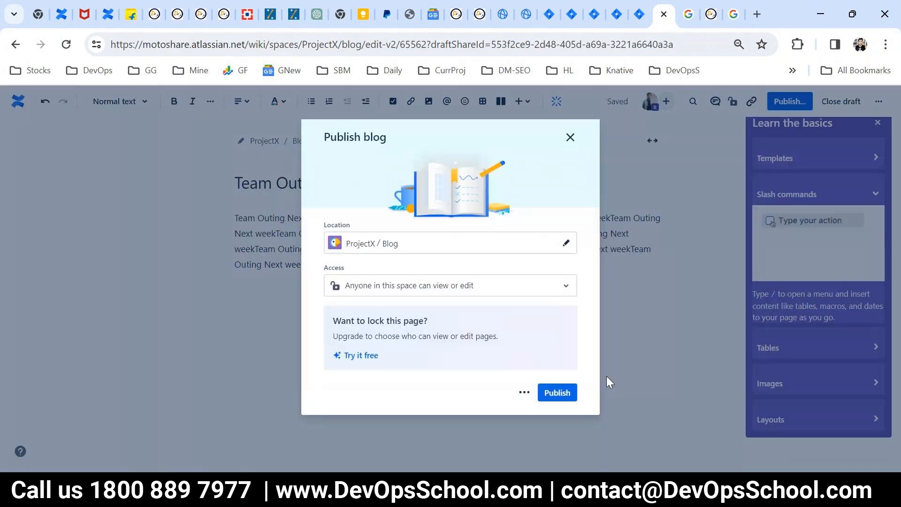
left_click(557, 392)
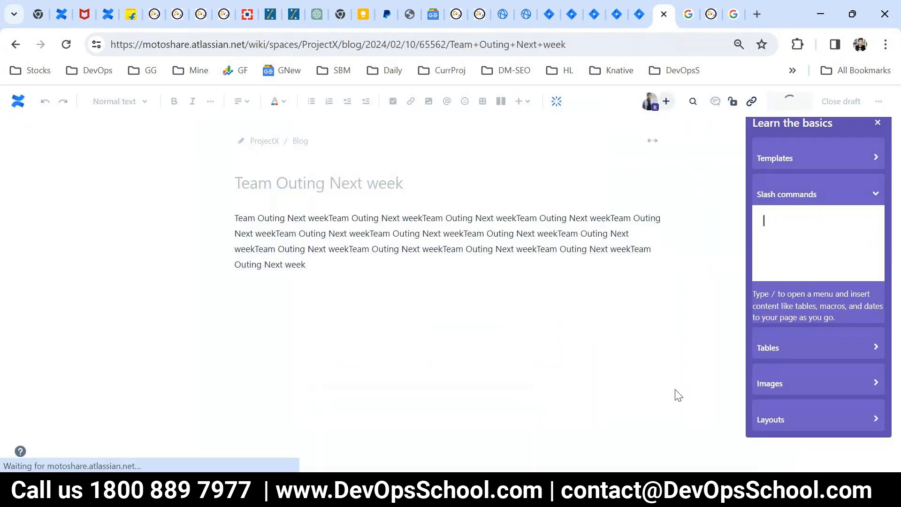
left_click(121, 179)
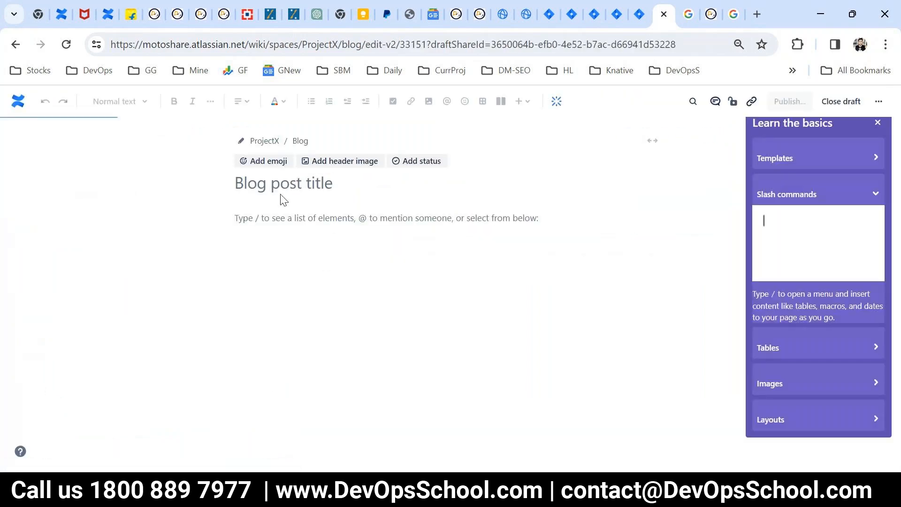
- Title the post 'Releave v2. next month', paste the title twice into the body, and publish it
left_click(272, 183)
type("Release v2")
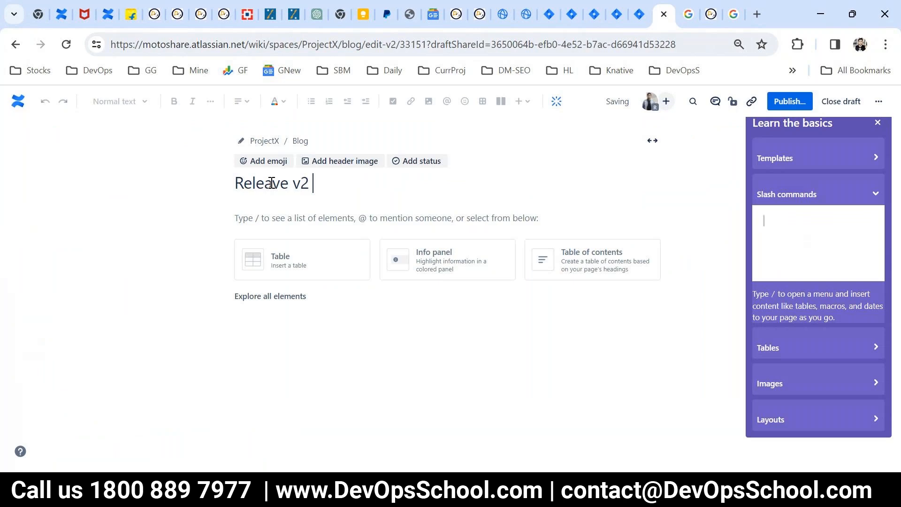
key("BackSpace")
type(". next month")
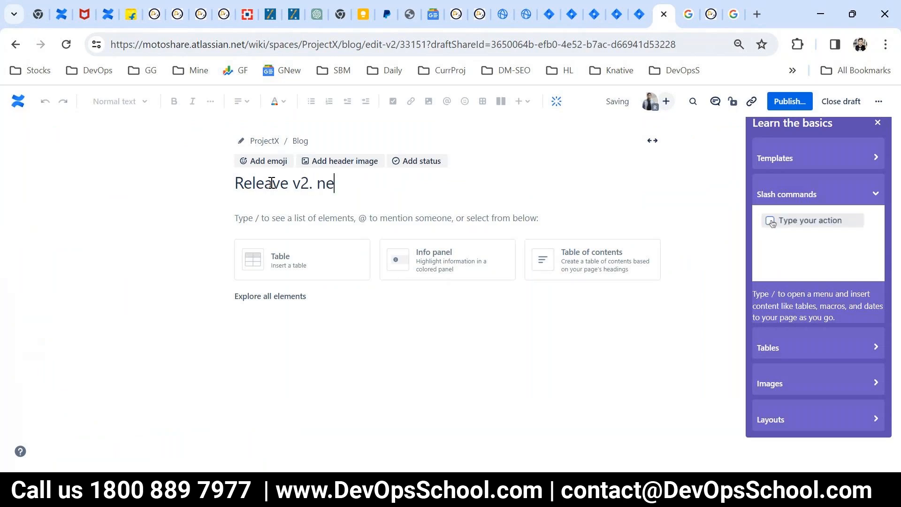
key("ctrl+a")
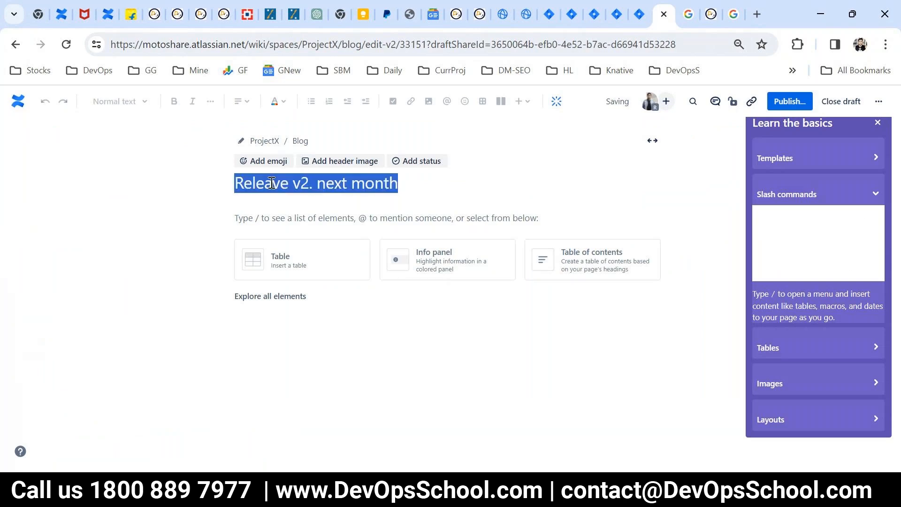
left_click(258, 216)
type("Releave v2. next month")
key("ctrl+v")
key("ctrl+v")
key("ctrl+v")
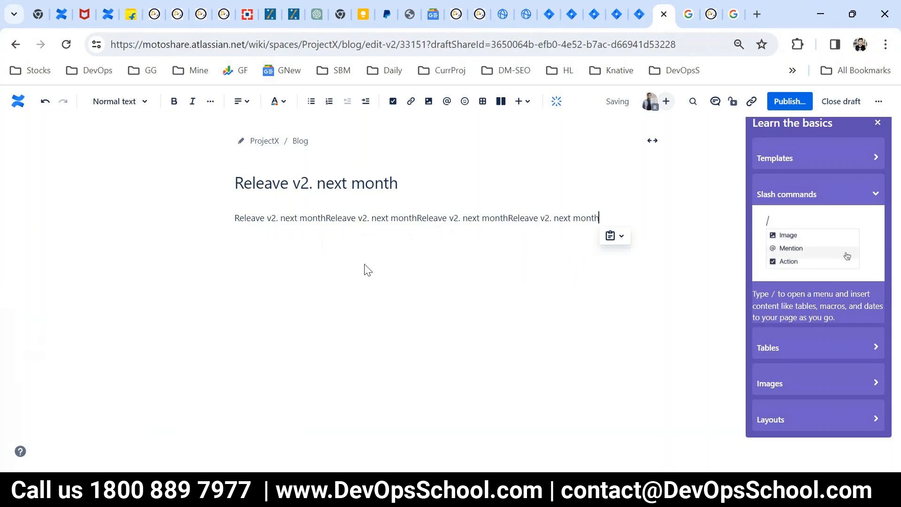
key("ctrl+v")
key("ctrl+v")
key("ctrl+v")
key("ctrl+v")
key("ctrl+v")
key("ctrl+v")
key("ctrl+v")
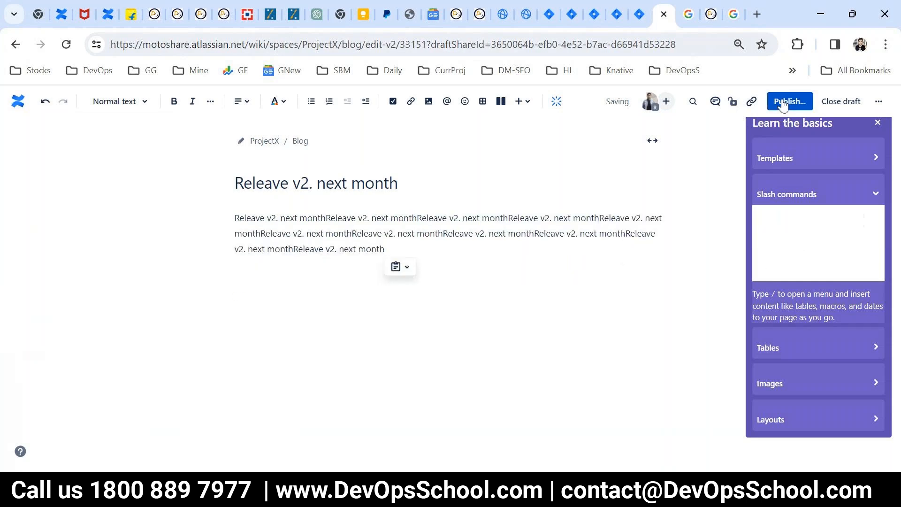
left_click(782, 104)
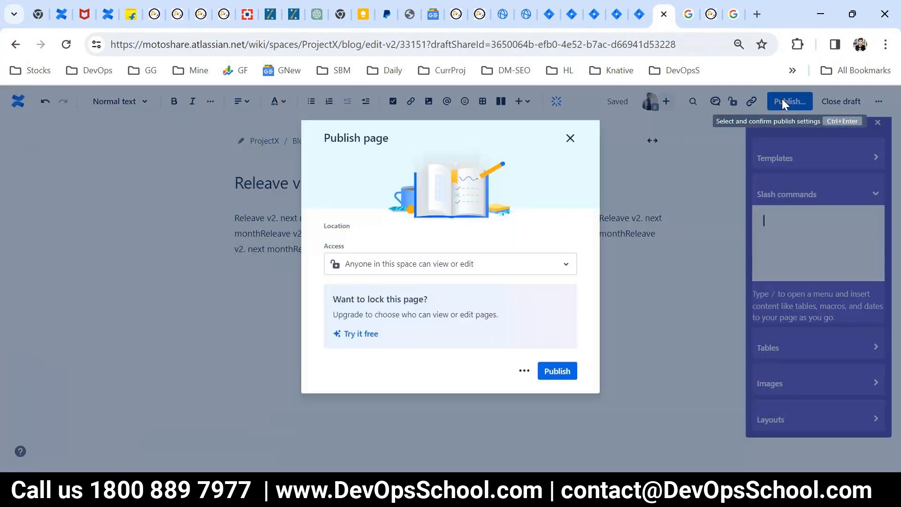
left_click(551, 394)
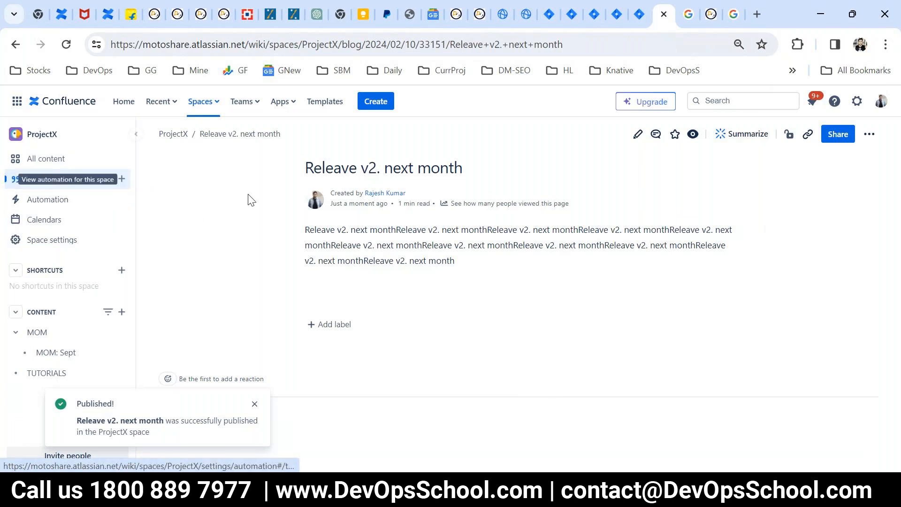
- Open the ProjectX Blogs list showing 'Releave v2. next month' and 'Team Outing Next week'
left_click(37, 179)
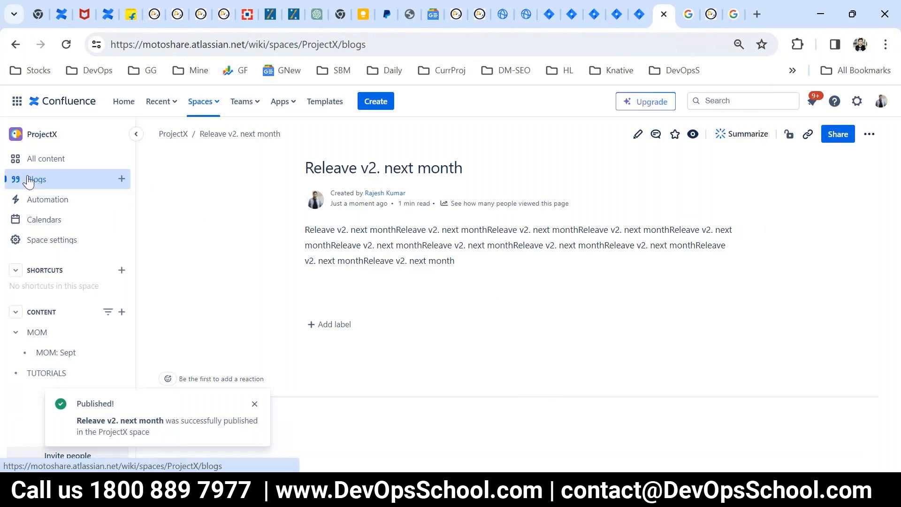
left_click(66, 44)
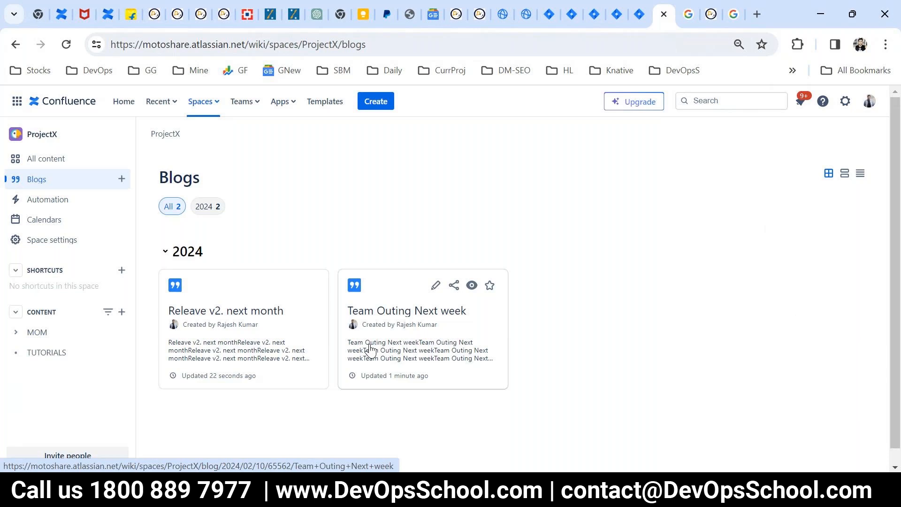
- Present the Attachments slide in PowerPoint, then open the ProjectX MOM page in Confluence
mouse_move(462, 491)
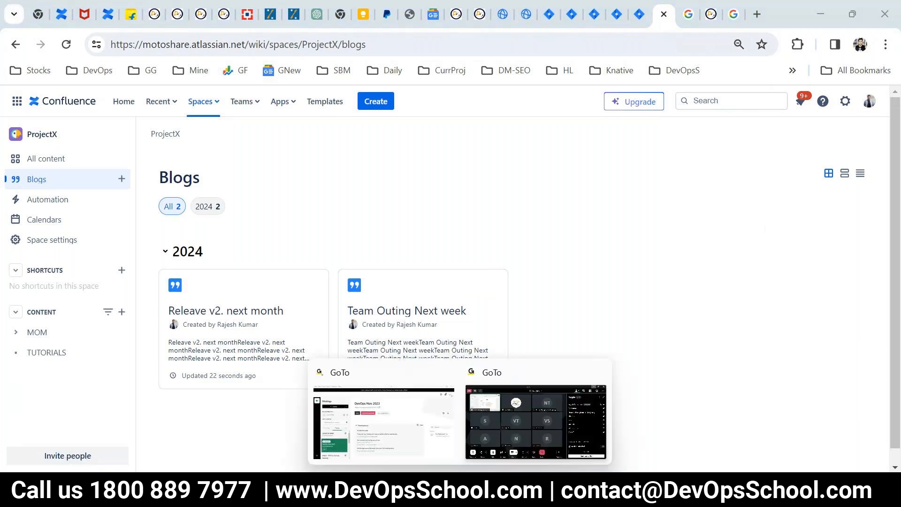
left_click(572, 427)
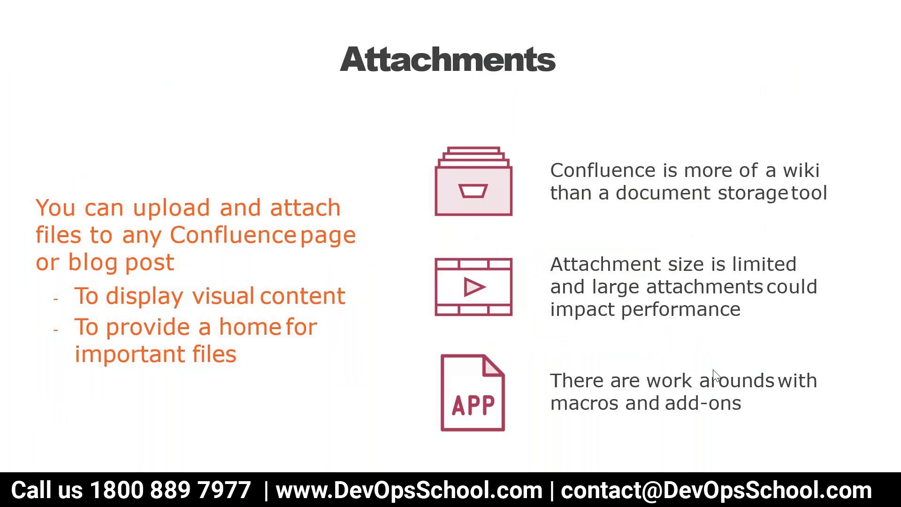
key("Escape")
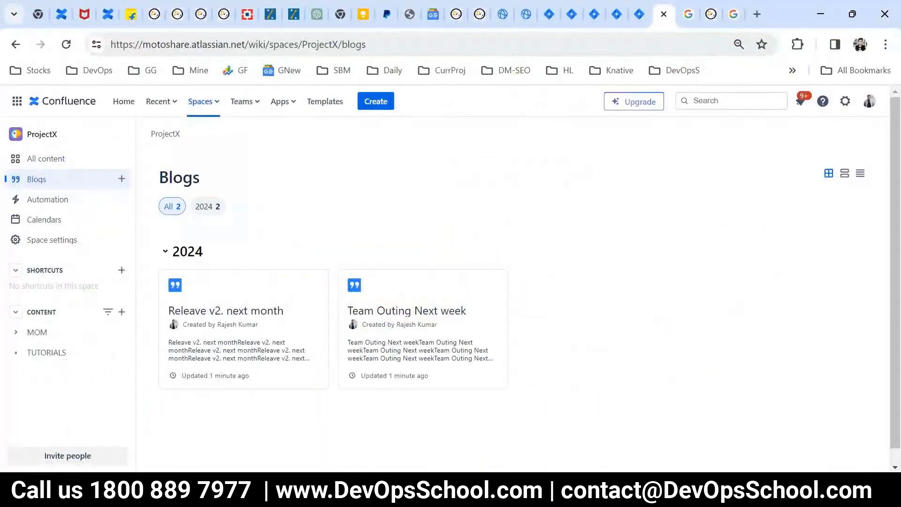
left_click(37, 345)
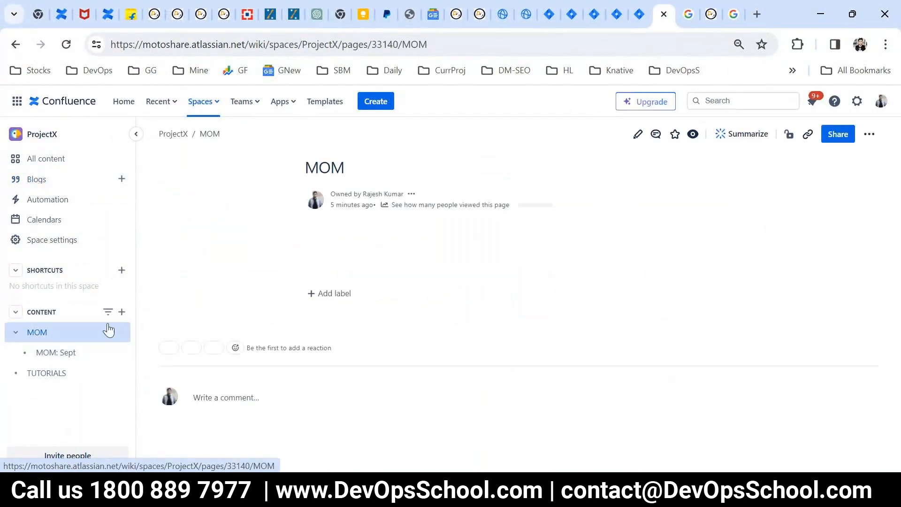
- Create a new ProjectX page titled 'Attachement example' with its title pasted into the body
left_click(119, 312)
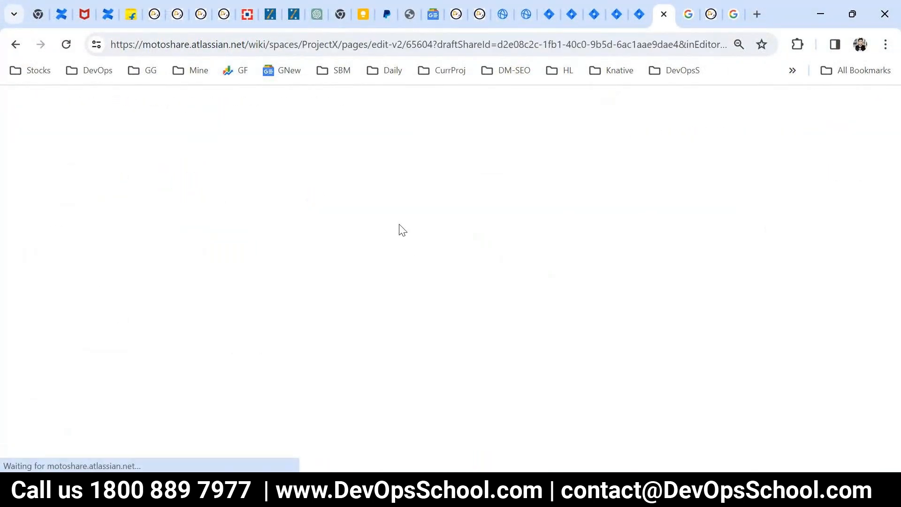
left_click(281, 164)
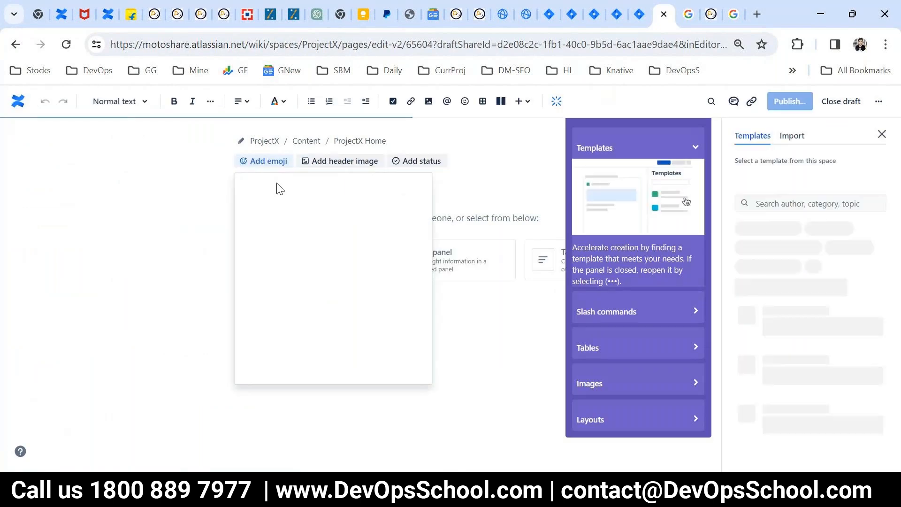
left_click(185, 183)
left_click(270, 178)
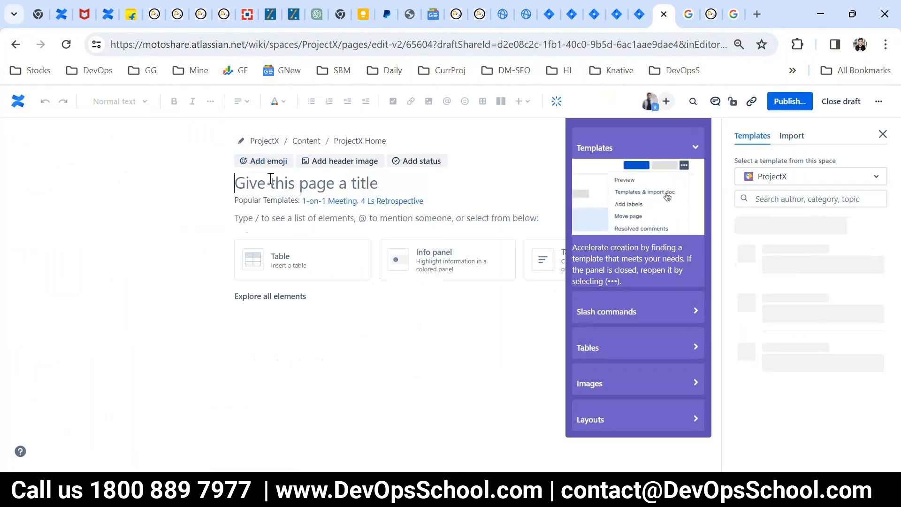
type("Attachem")
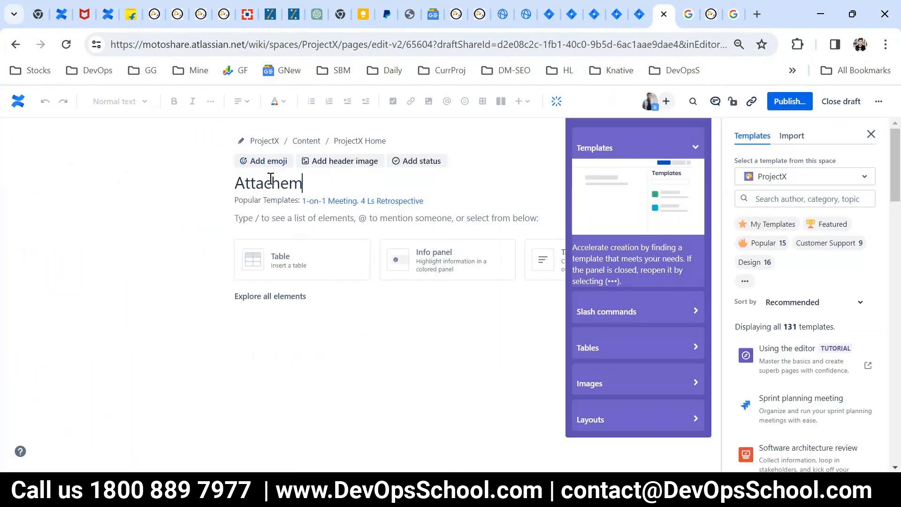
type("ent example")
key("ctrl+a")
key("ctrl+c")
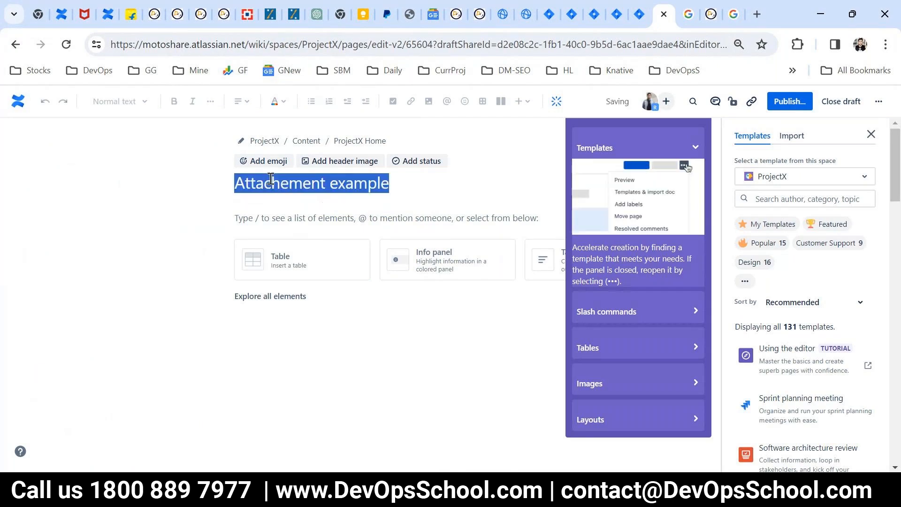
left_click(308, 216)
key("ctrl+v")
key("ctrl+v")
key("ctrl+v")
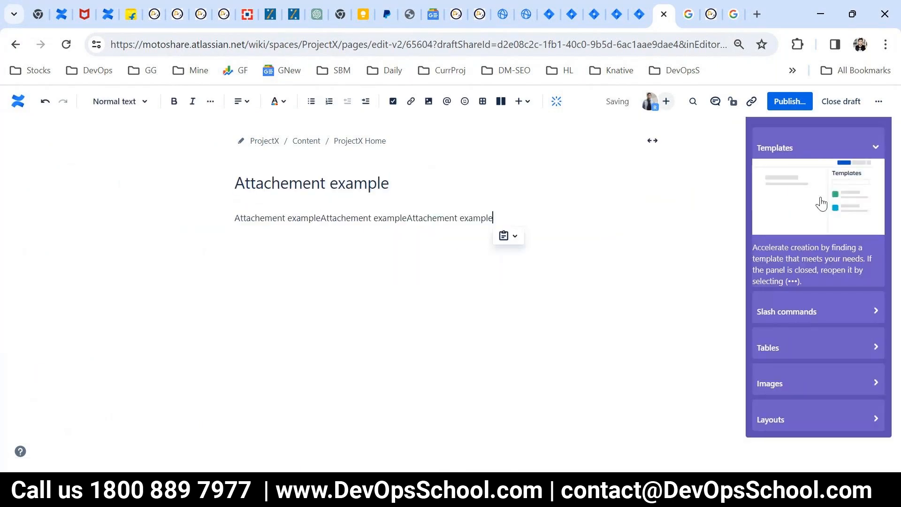
- Publish the Attachement example page into the ProjectX space
left_click(779, 103)
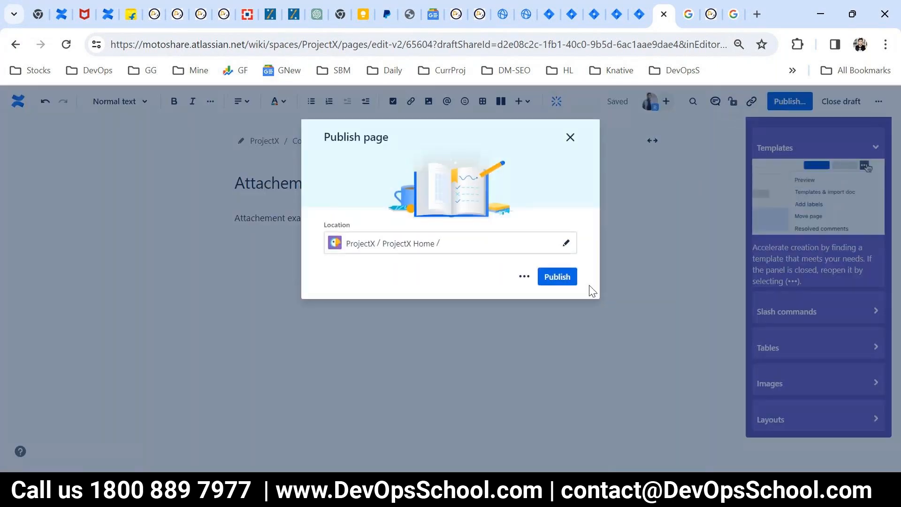
left_click(557, 392)
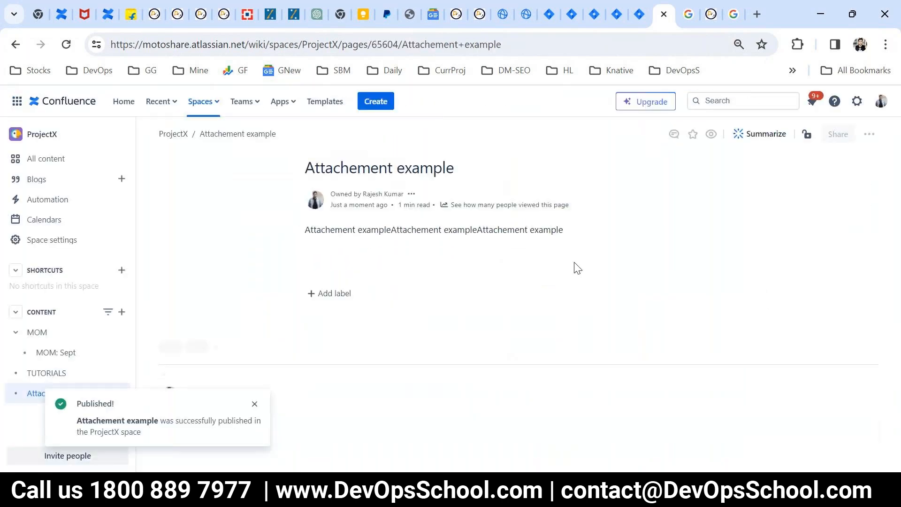
left_click_drag(326, 168, 511, 169)
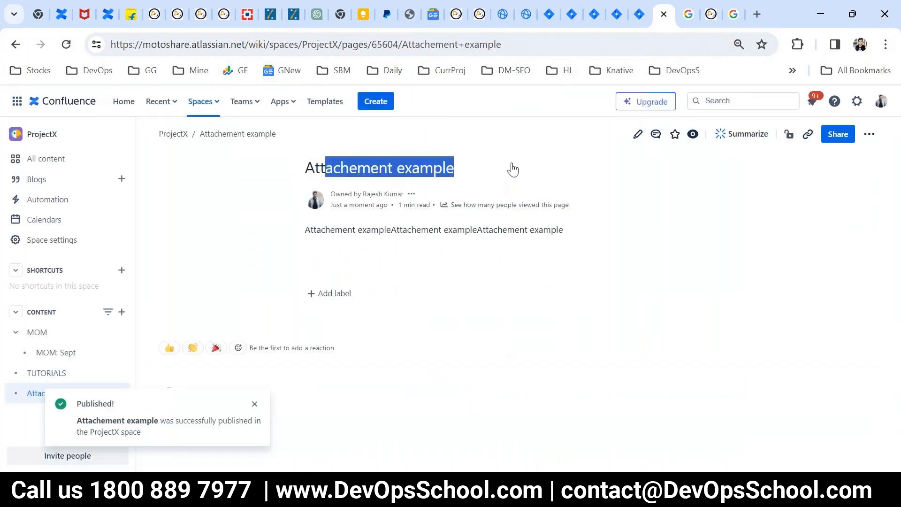
left_click(870, 136)
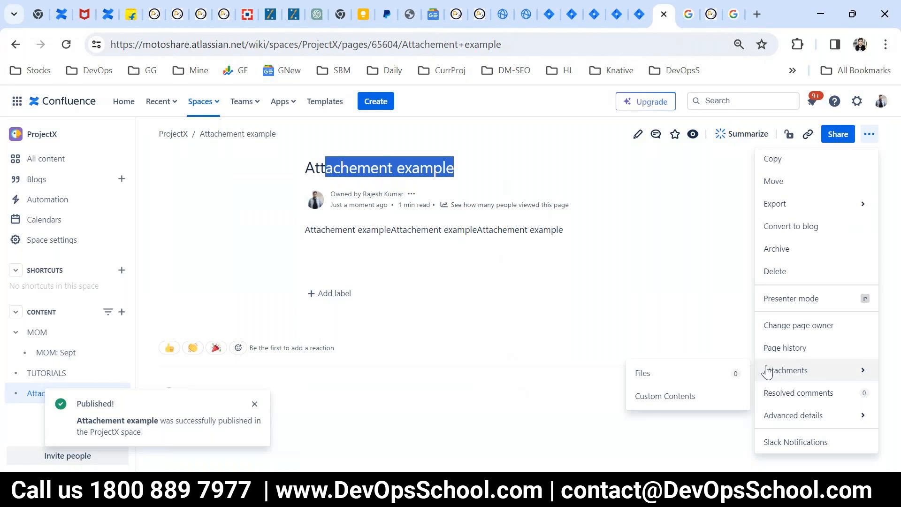
left_click(665, 376)
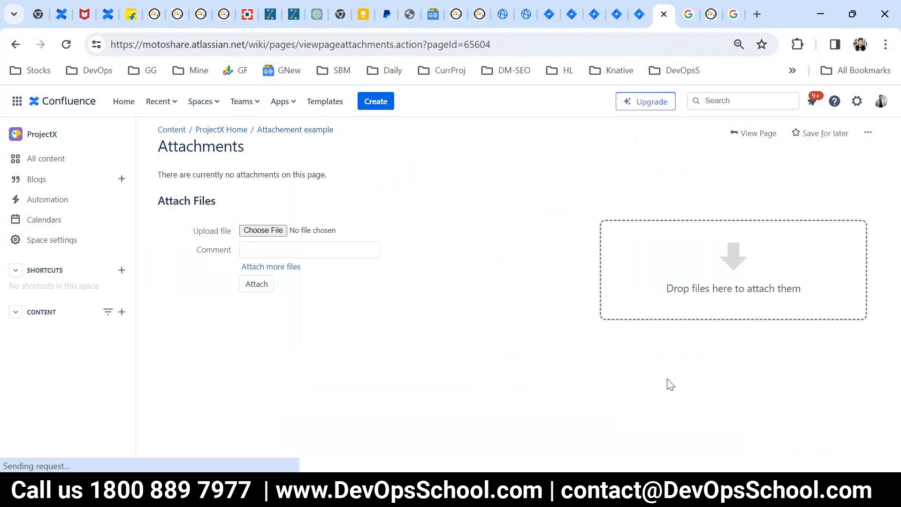
left_click(262, 231)
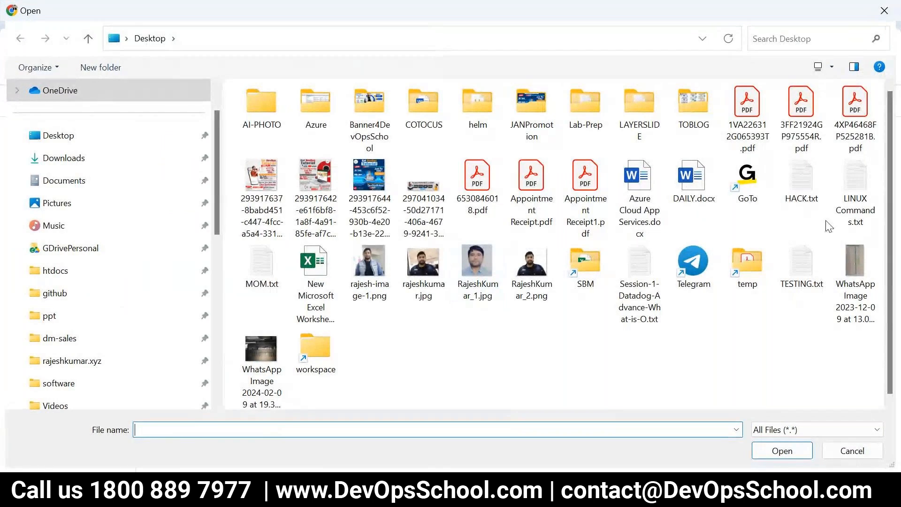
left_click(360, 179)
left_click(746, 117)
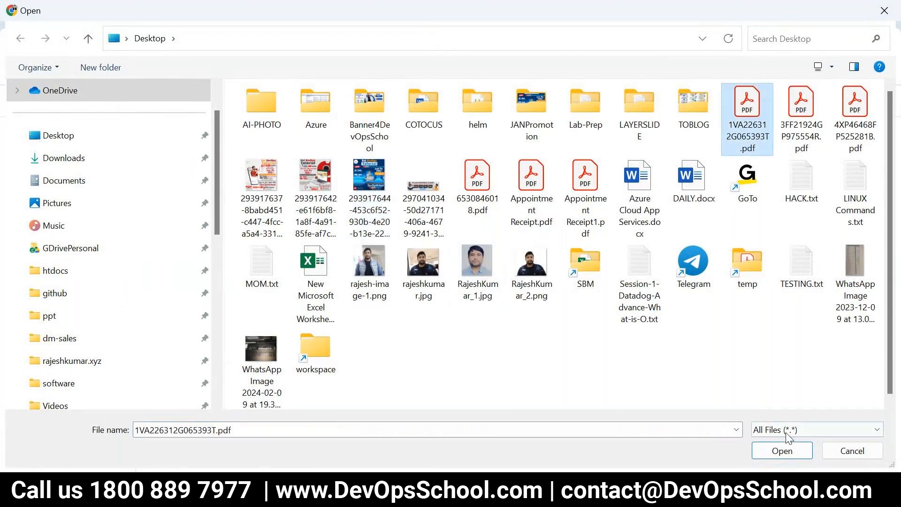
left_click(781, 450)
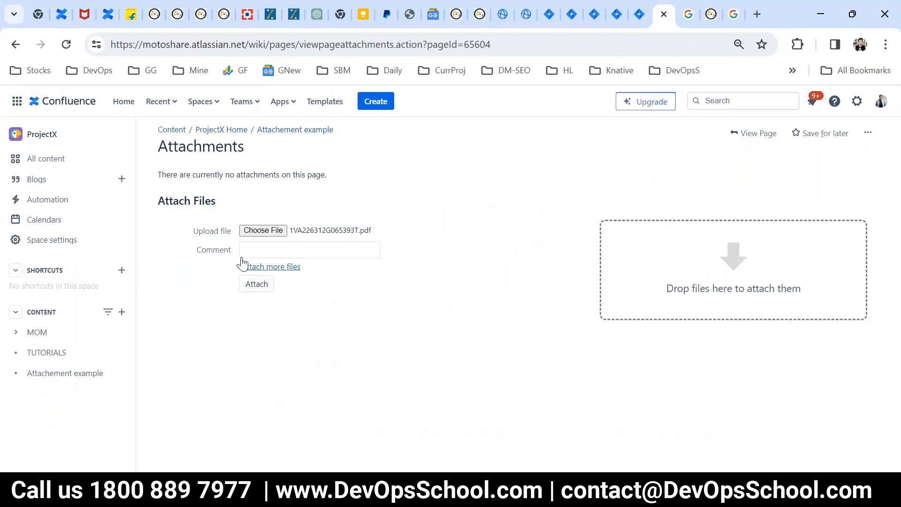
left_click(263, 289)
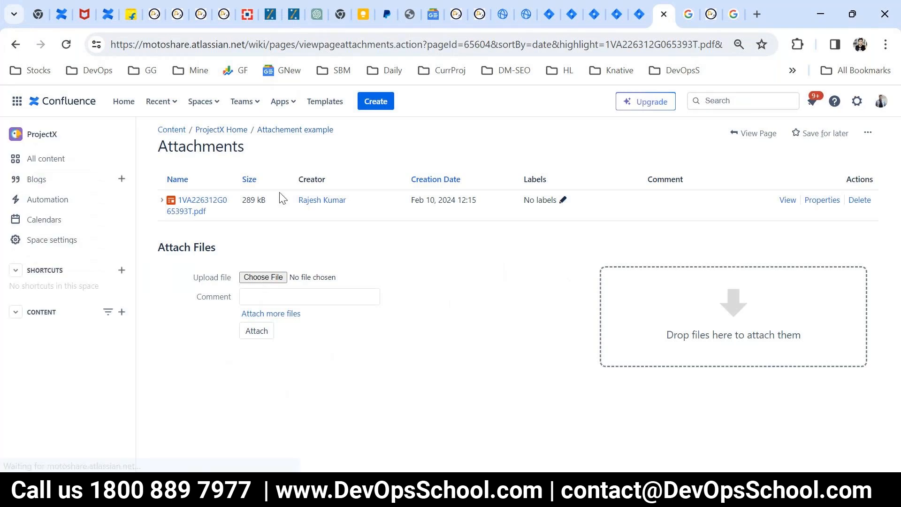
- Confirm the Attachement example page shows one attached file, then present the Attachments slide
left_click(295, 130)
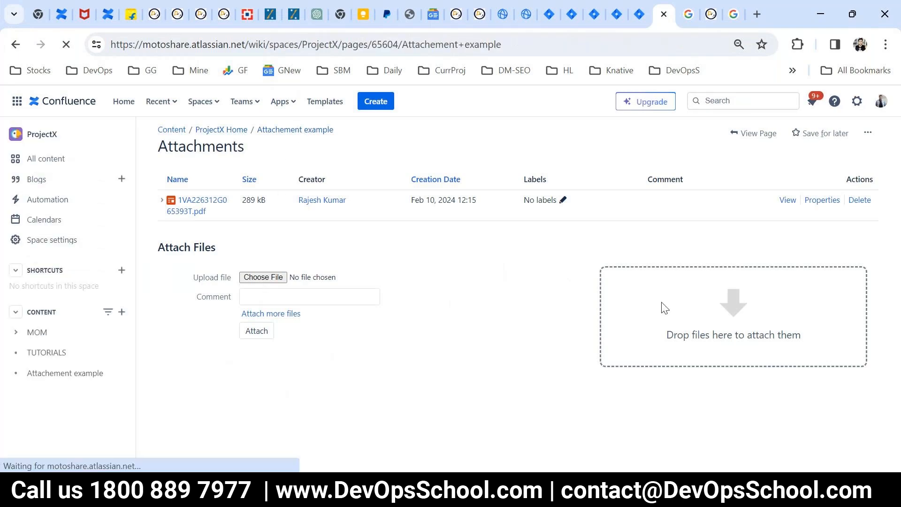
left_click(869, 136)
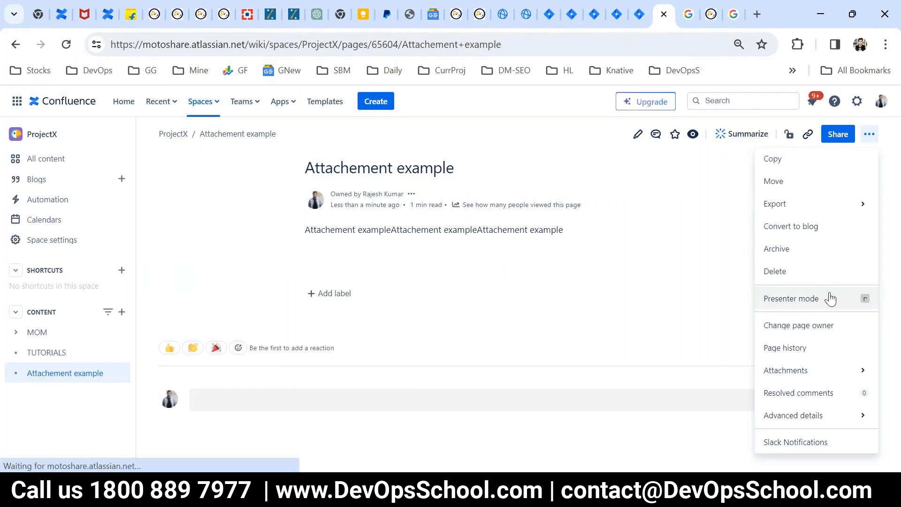
mouse_move(803, 371)
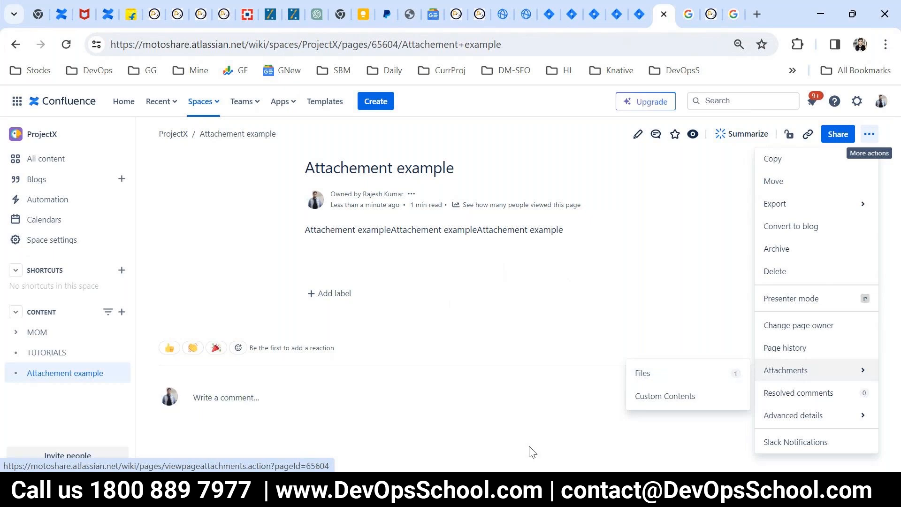
left_click(535, 495)
left_click(749, 465)
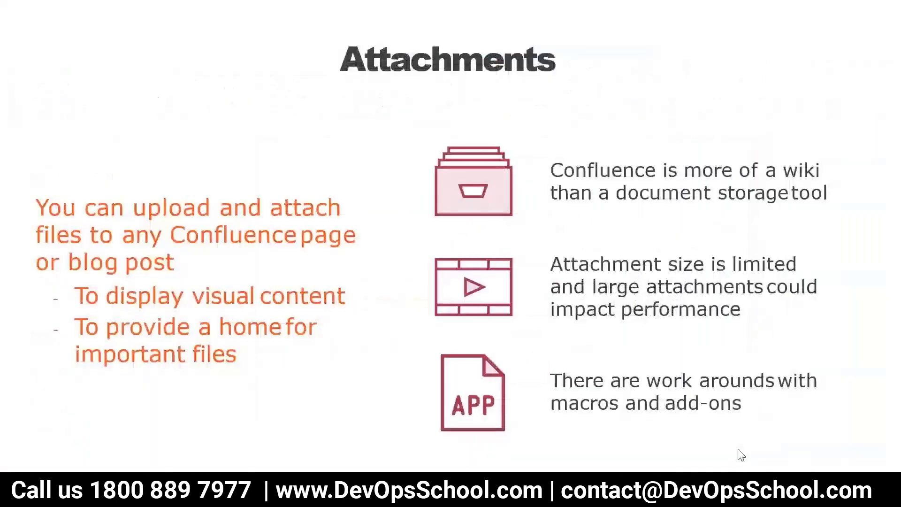
- Advance the slideshow to Permissions and Users, end it, and return to Confluence
left_click(672, 355)
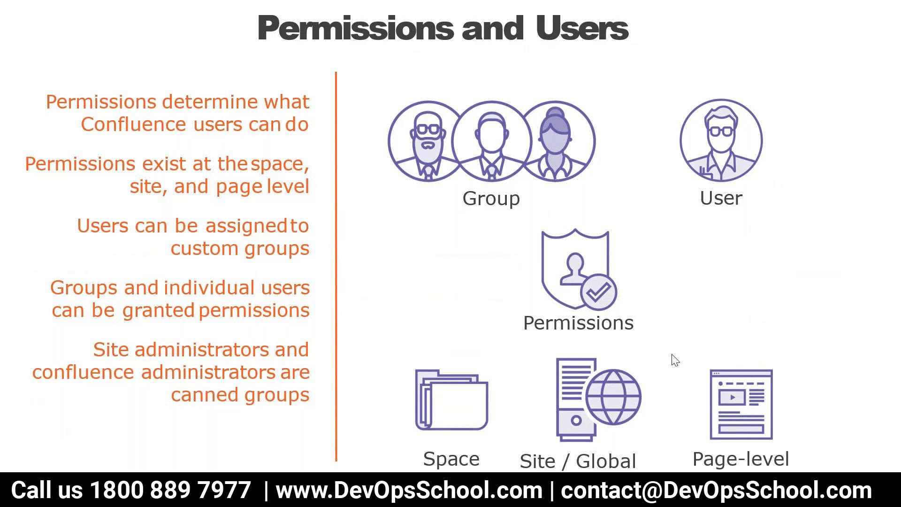
key("Escape")
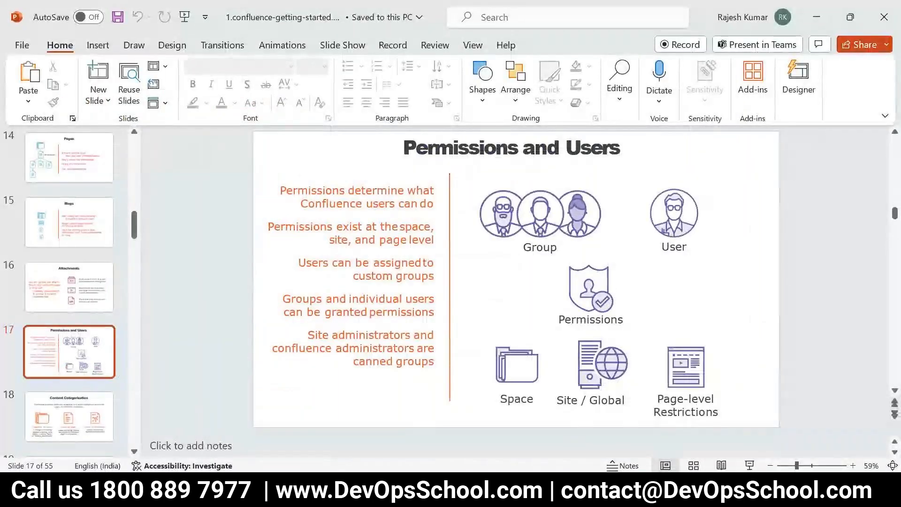
key("alt+Tab")
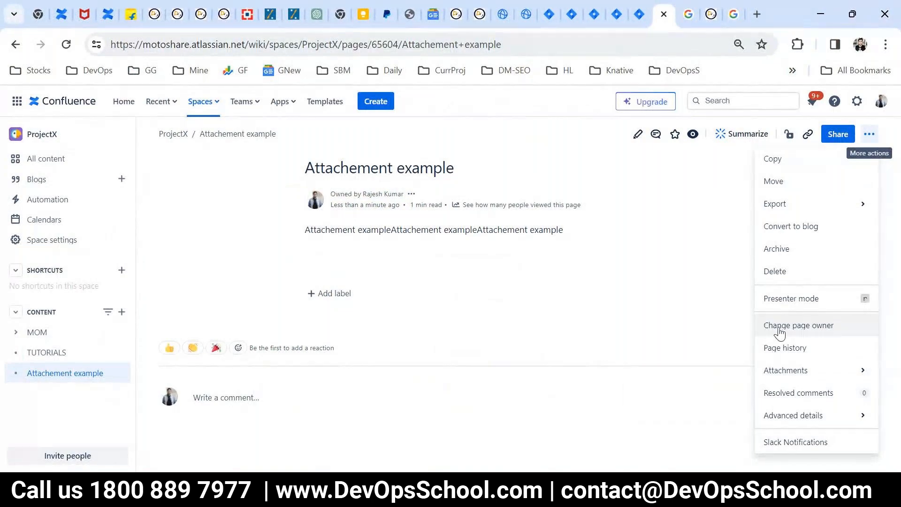
mouse_move(795, 368)
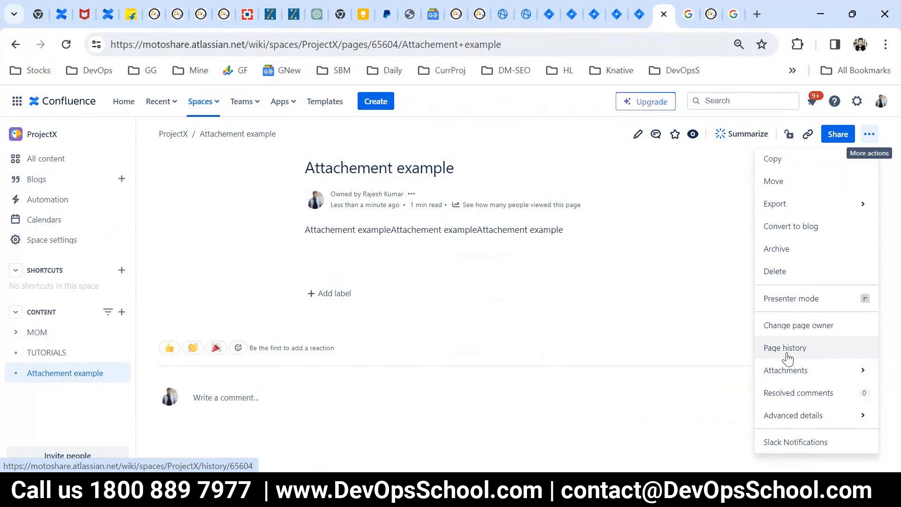
- Check the page's restriction settings and dismiss the paid-plan upgrade notice
left_click(577, 277)
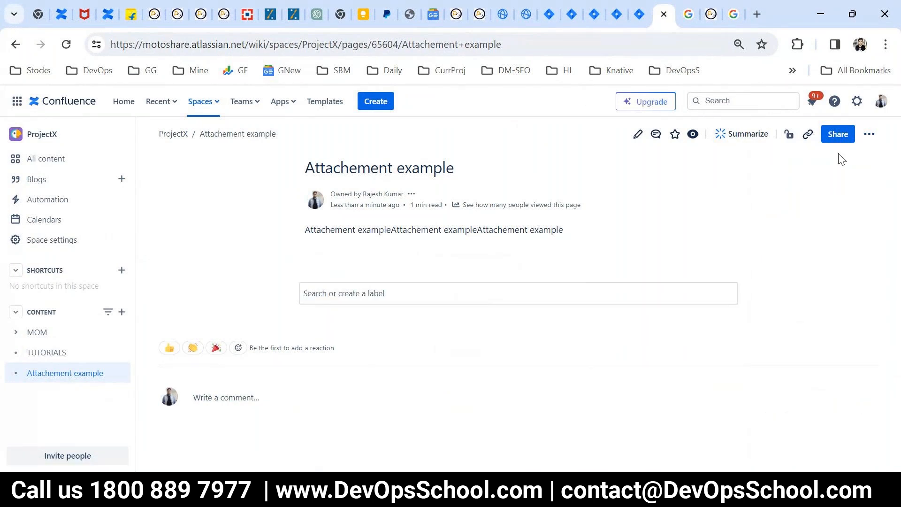
left_click(788, 137)
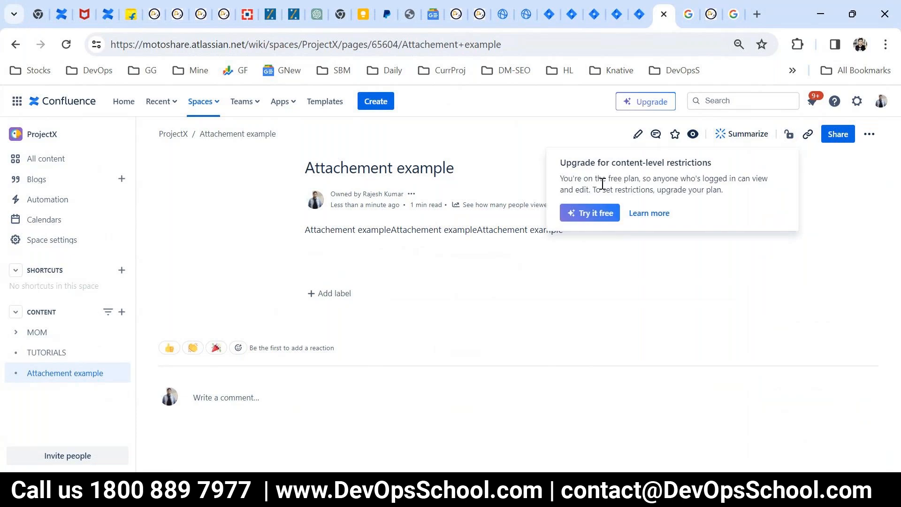
left_click_drag(577, 163, 685, 187)
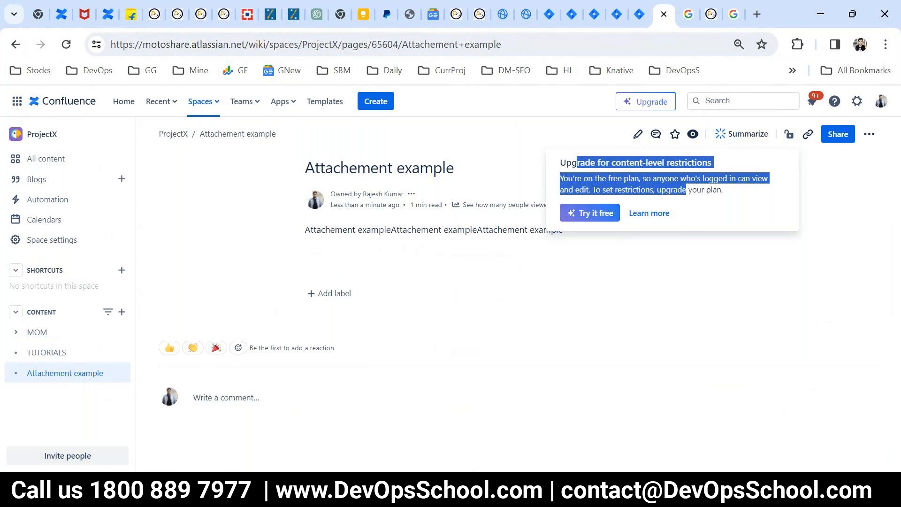
left_click(464, 487)
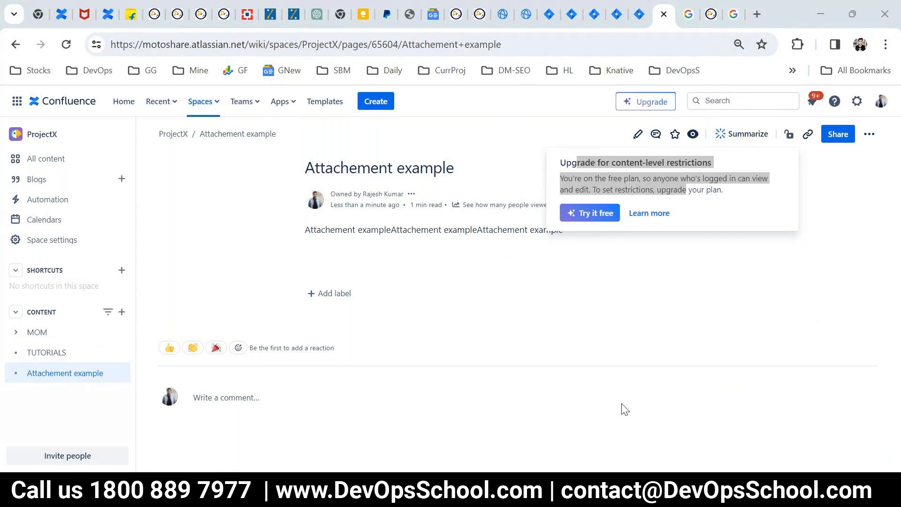
left_click(598, 375)
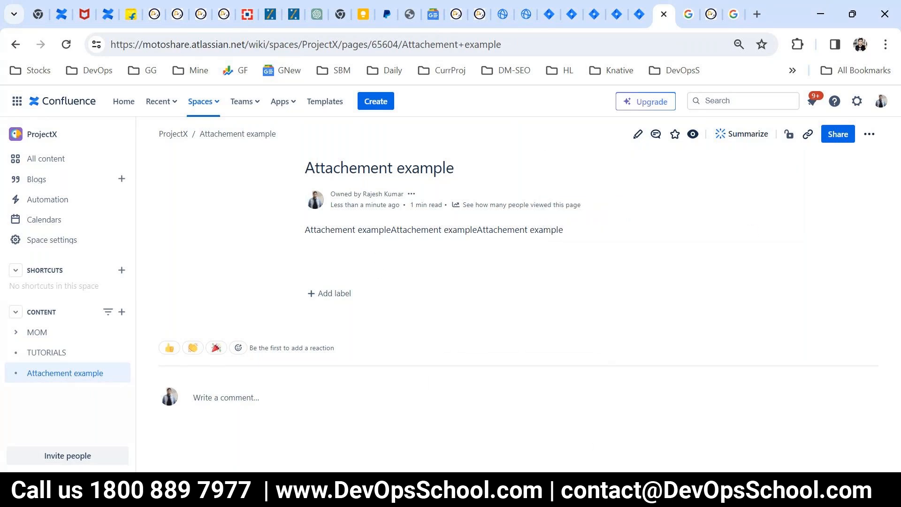
- Present the PowerPoint deck full screen on the Permissions and Users slide
left_click(605, 490)
left_click(746, 465)
left_click(653, 374)
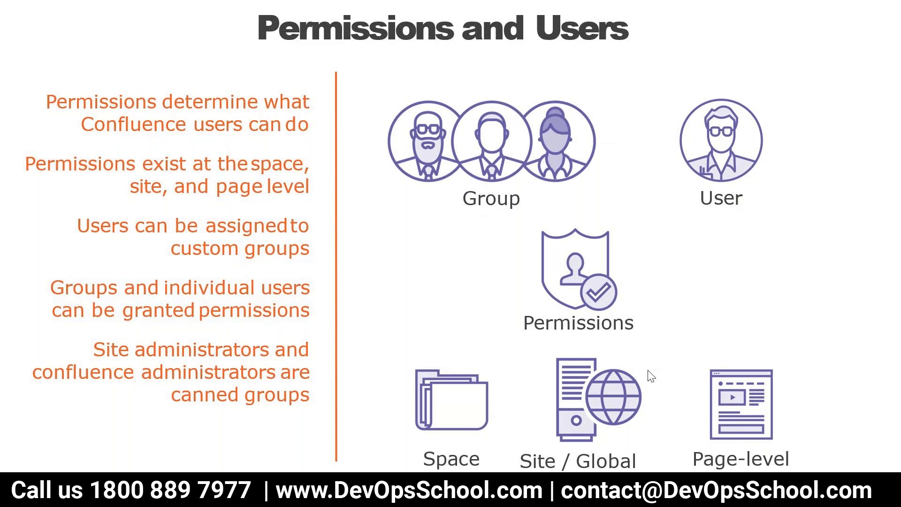
- Step the slideshow back to Content Categorization, end it, and return to Confluence
key("Left")
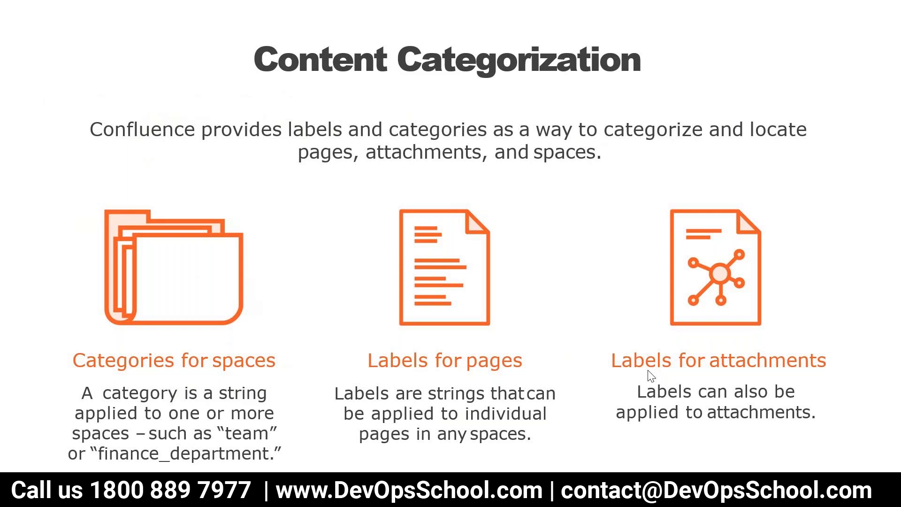
key("Escape")
left_click(388, 490)
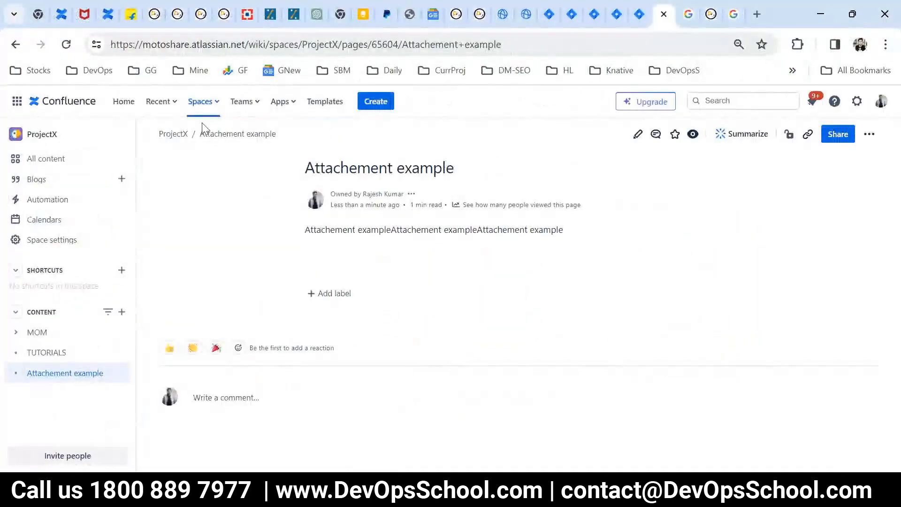
- Open the ProjectX Space details page from Space settings, where Categories shows None
left_click(201, 102)
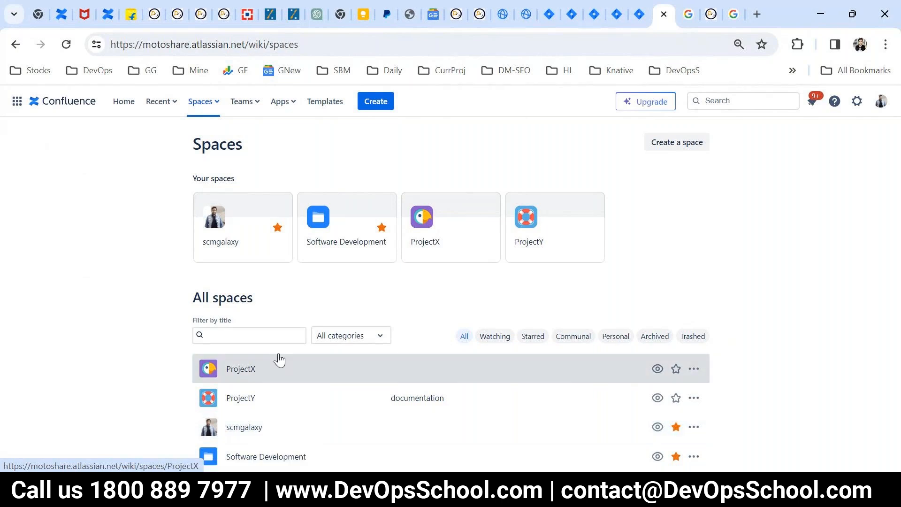
left_click(251, 374)
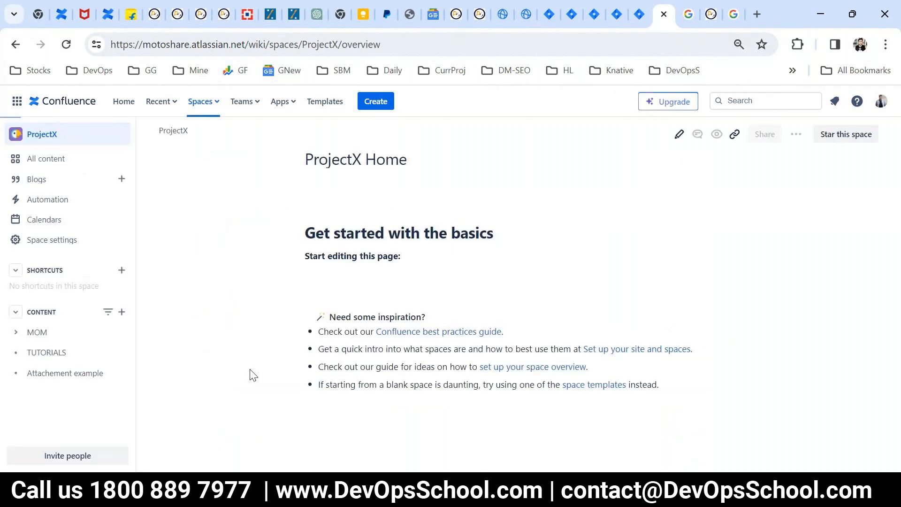
left_click(52, 241)
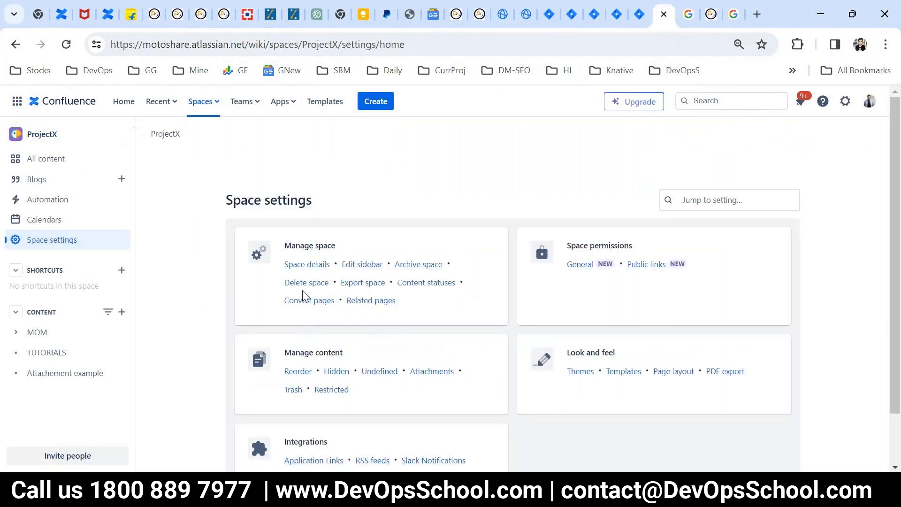
left_click(313, 266)
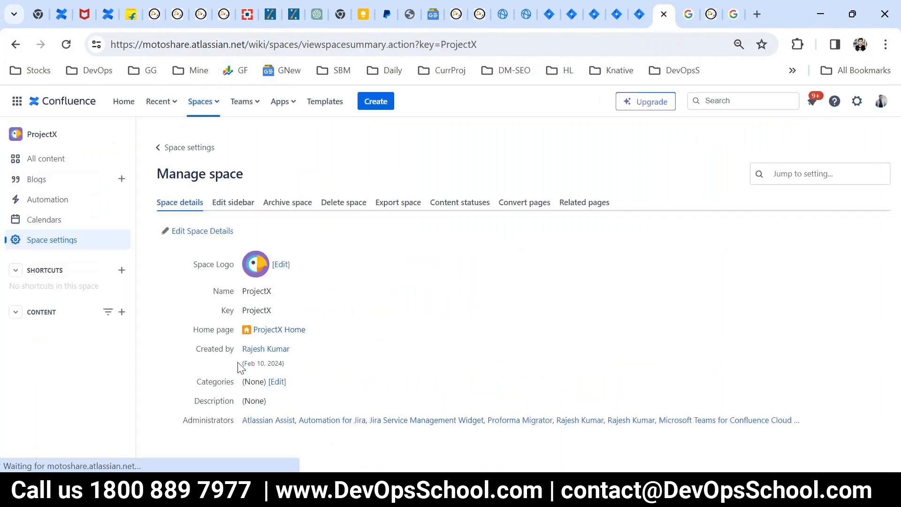
left_click_drag(199, 383, 302, 385)
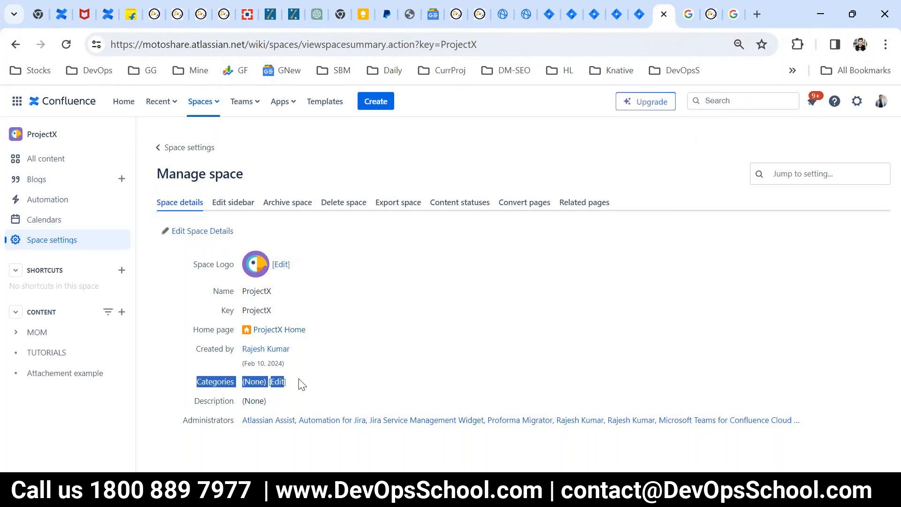
left_click(302, 385)
- Add the categories devops and devopsschool to the ProjectX space
left_click(278, 384)
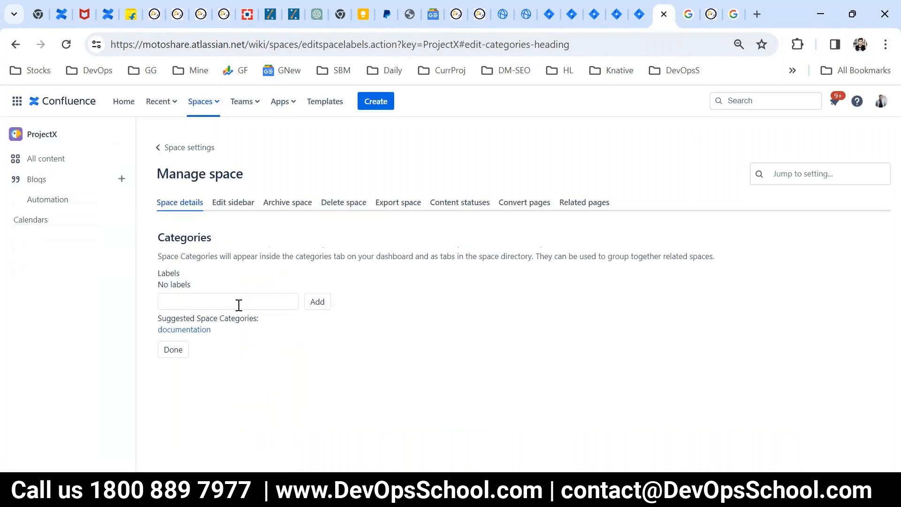
left_click(217, 305)
type("DevOP")
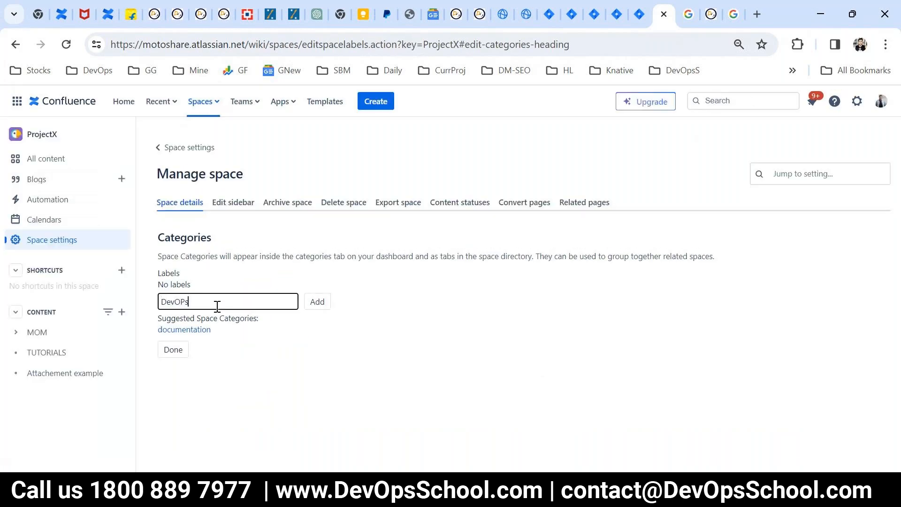
key("BackSpace")
type("ps DevOpsSchool")
left_click(328, 302)
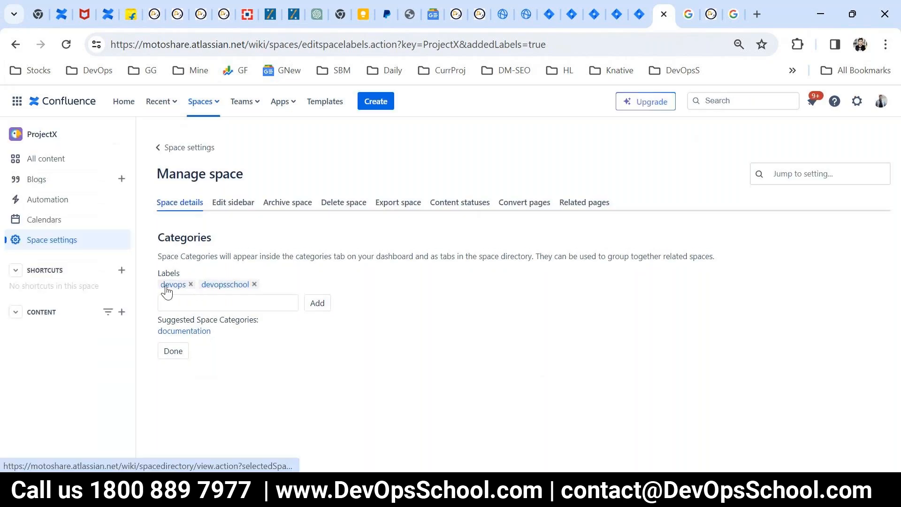
left_click(179, 353)
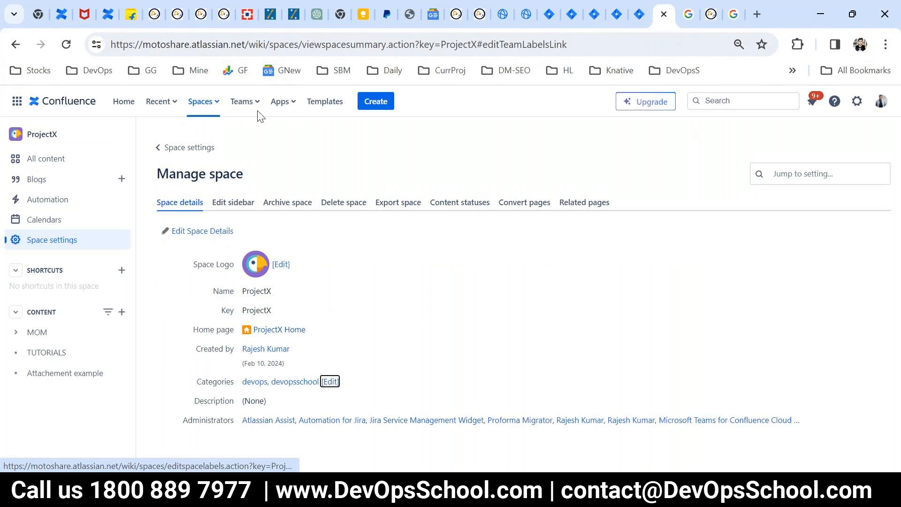
- Filter the all-spaces directory by the devops category
left_click(192, 105)
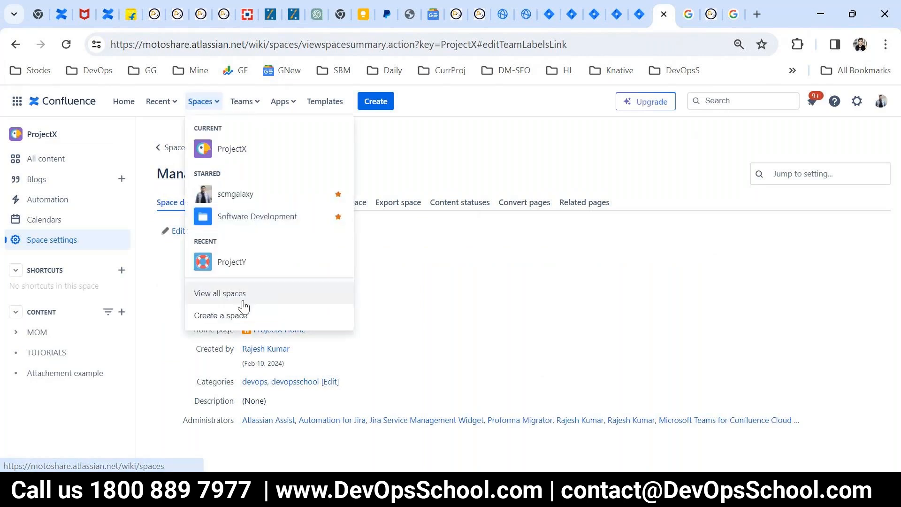
left_click(215, 296)
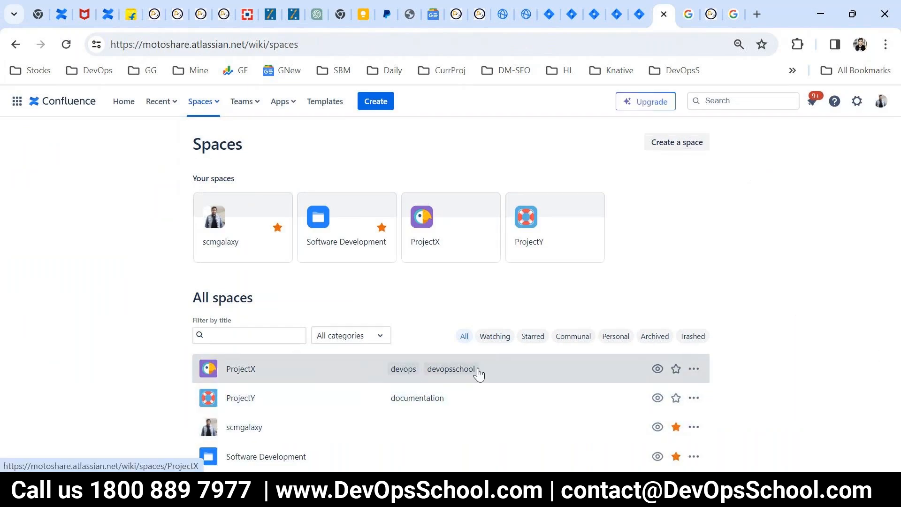
left_click(398, 370)
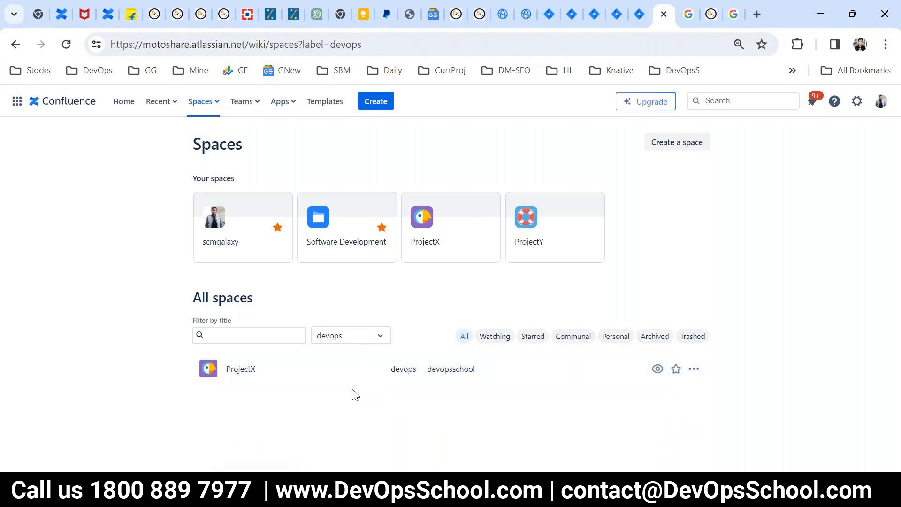
- Go to the ProjectX space home page from the spaces list
left_click(201, 103)
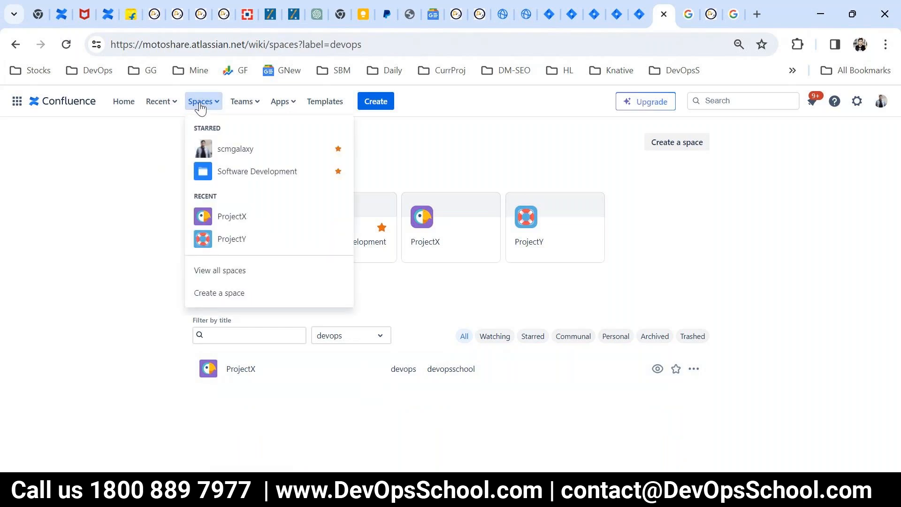
left_click(171, 187)
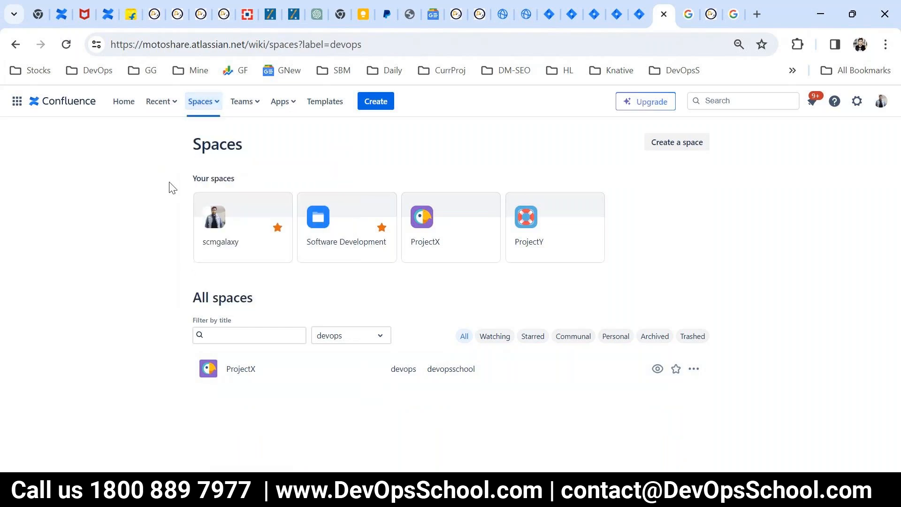
left_click(211, 106)
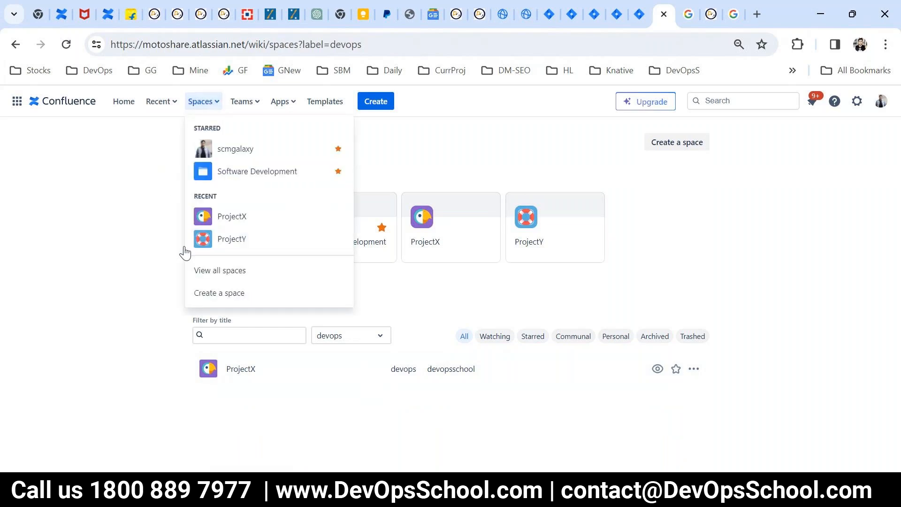
left_click(234, 218)
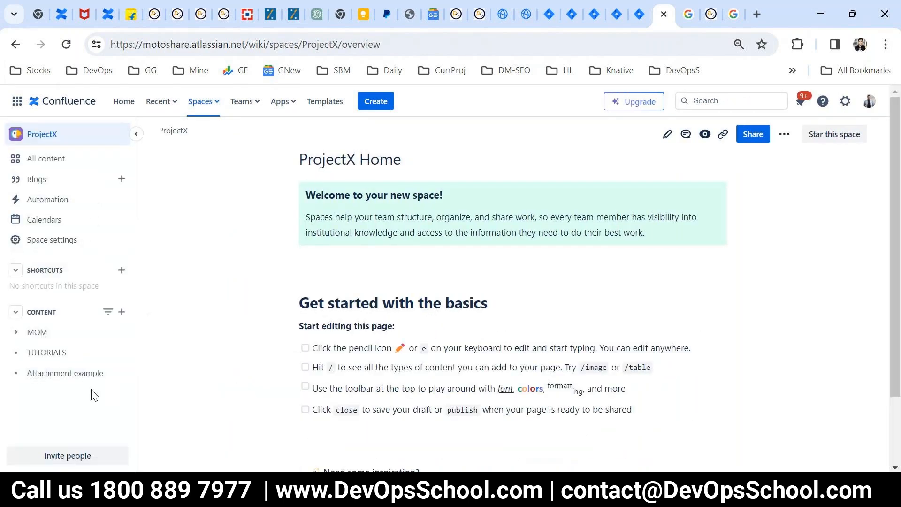
key("alt+Tab")
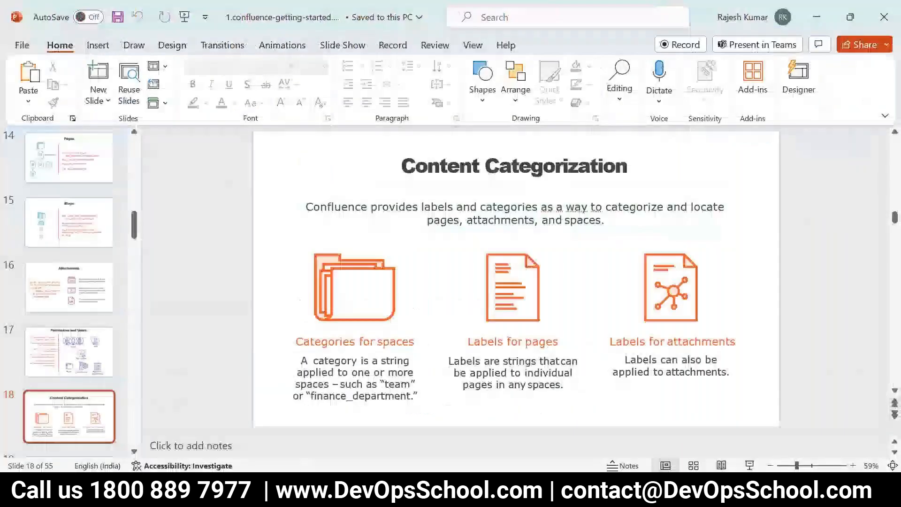
left_click(750, 465)
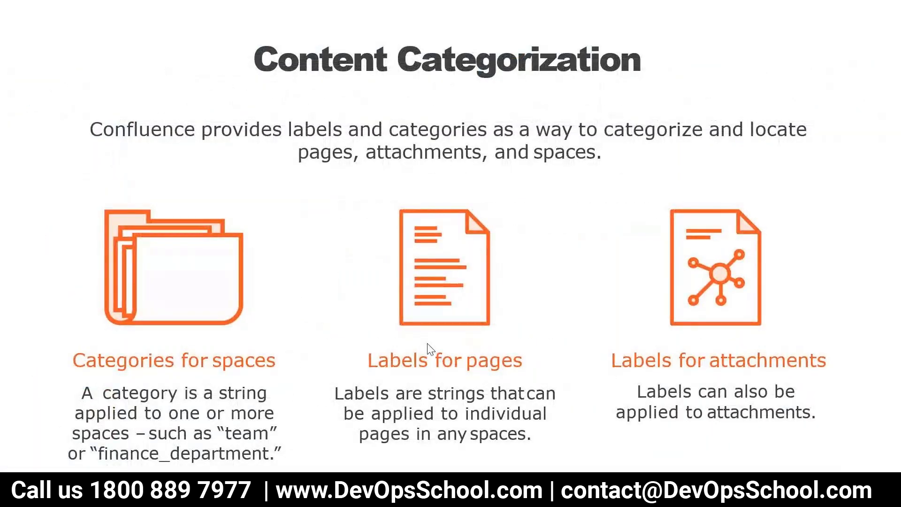
key("Escape")
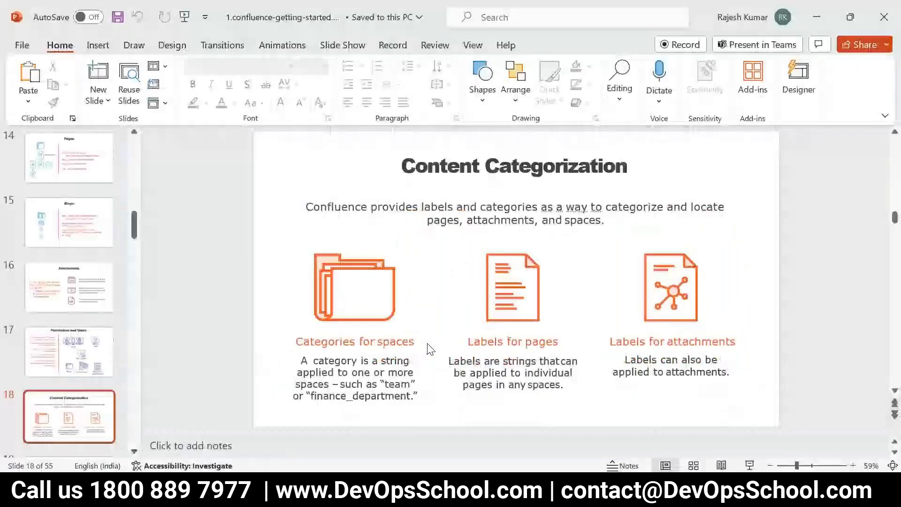
left_click(199, 491)
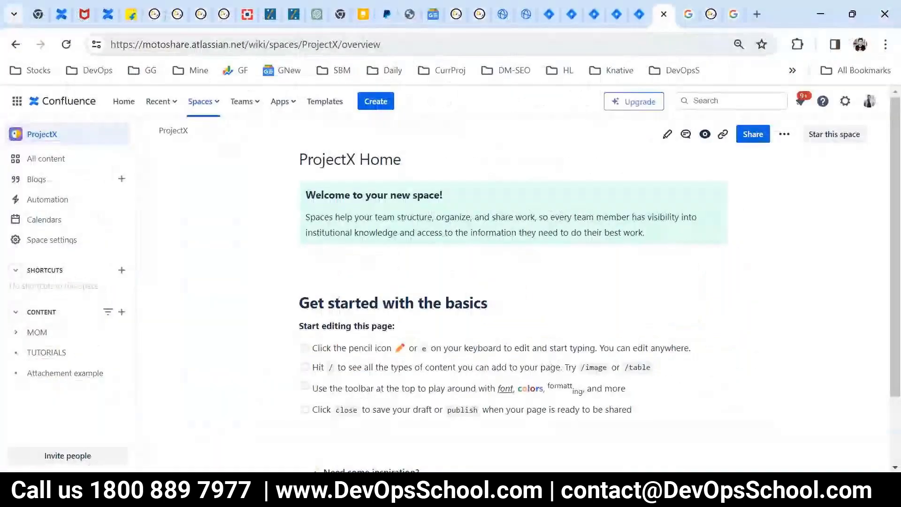
- Open the MOM: Sept page under MOM, briefly entering and leaving the editor
left_click(36, 333)
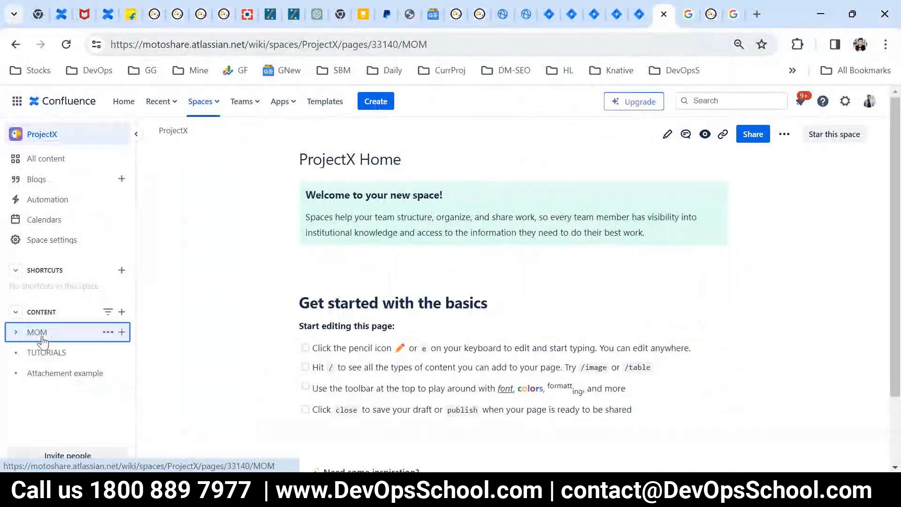
left_click(69, 352)
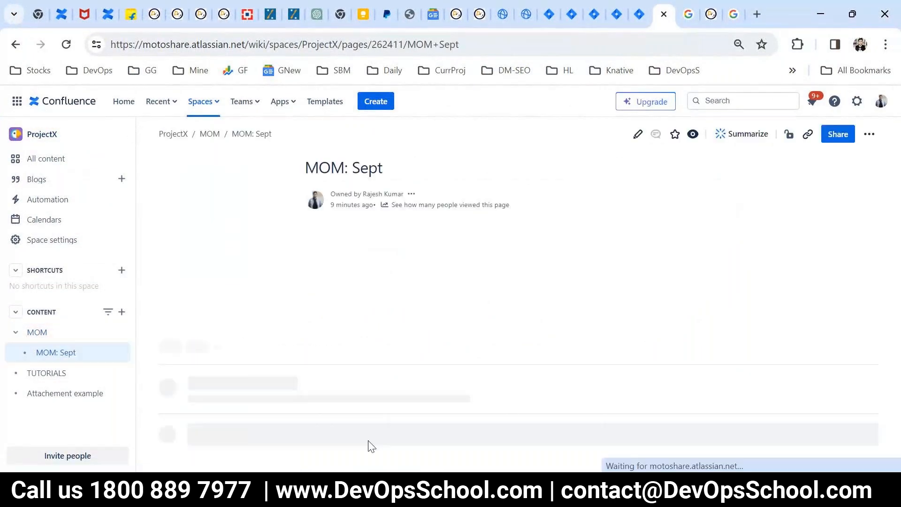
key("e")
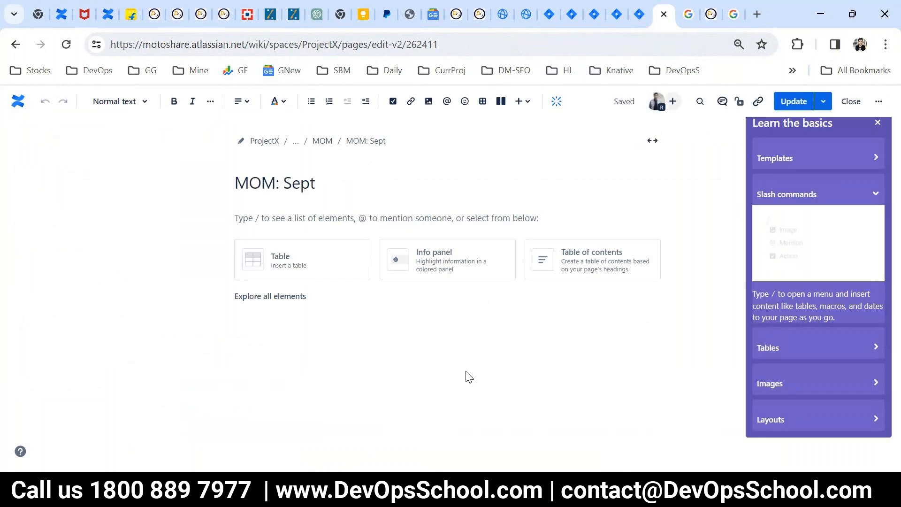
left_click(877, 123)
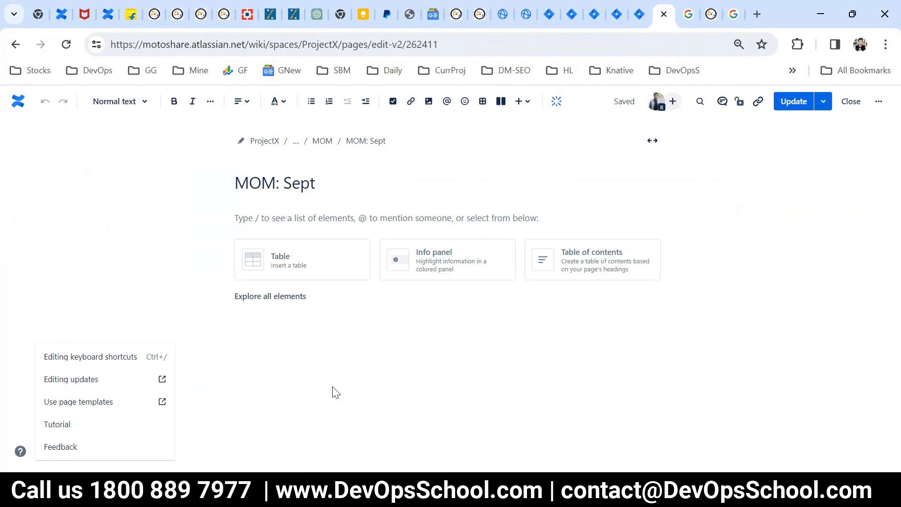
left_click(16, 44)
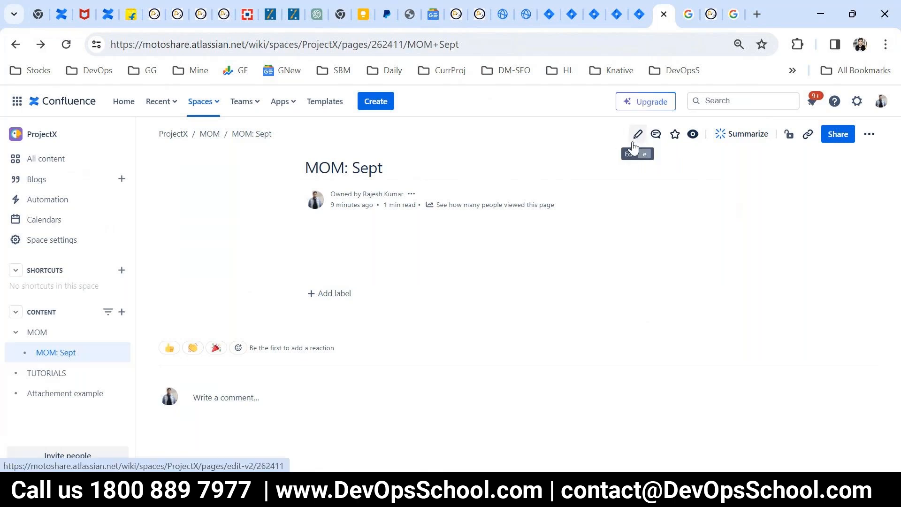
- Create a new label and attach it to the MOM: Sept page
left_click(335, 293)
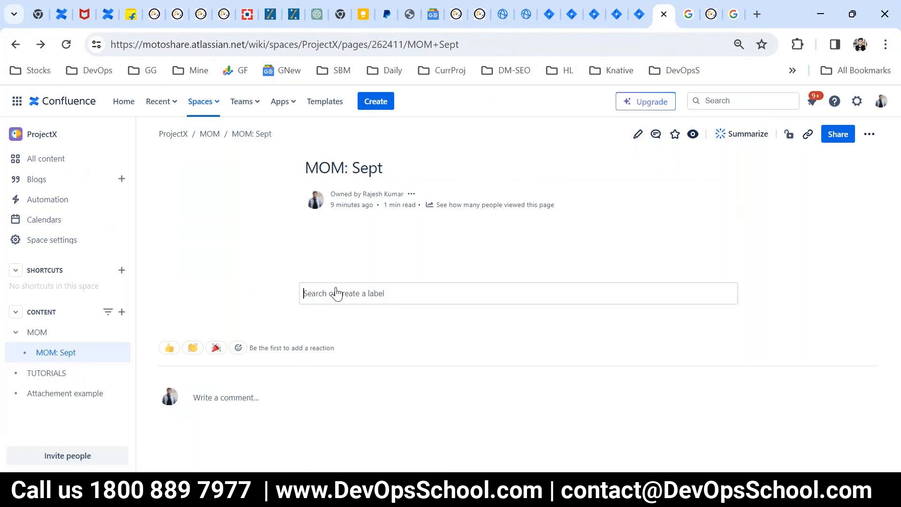
type("ra")
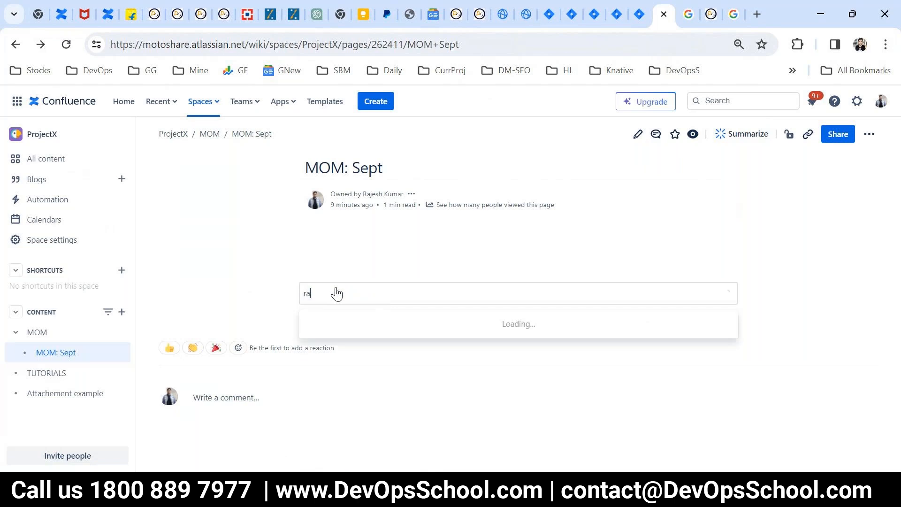
type("ju")
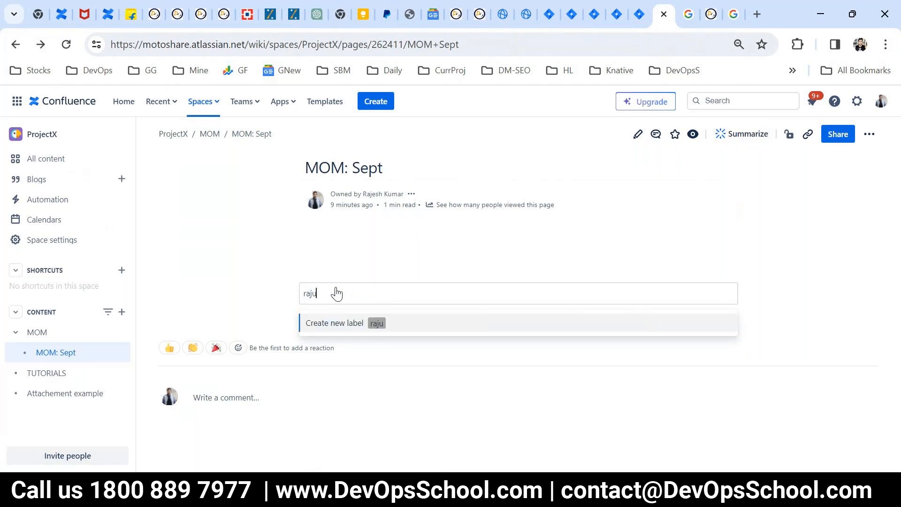
left_click(334, 323)
left_click(335, 327)
- Return to the Confluence home page
left_click(545, 394)
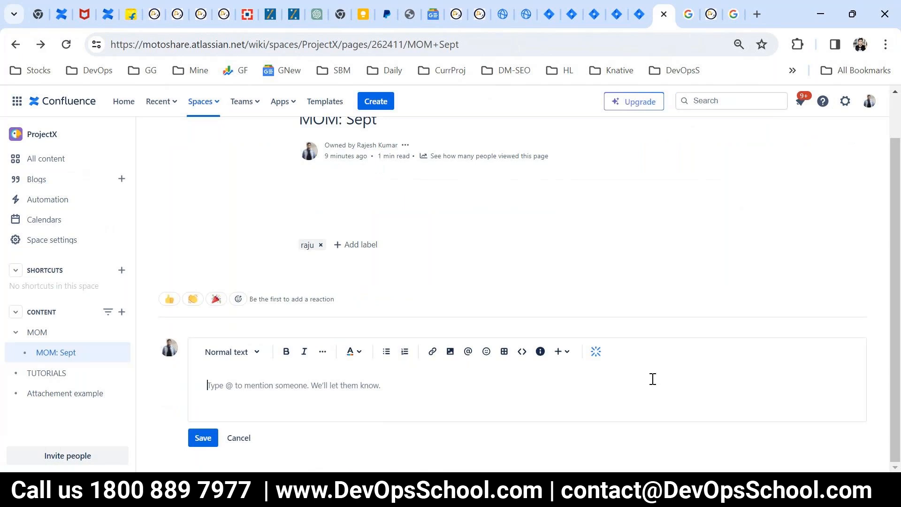
scroll(457, 297, "up", 2)
left_click(68, 102)
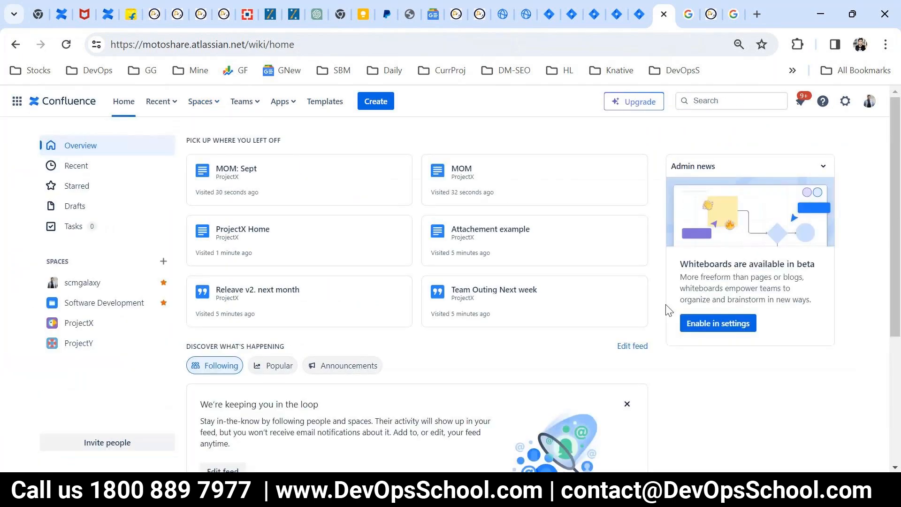
- Search Confluence from the home page for the new label, finding no results
left_click(738, 102)
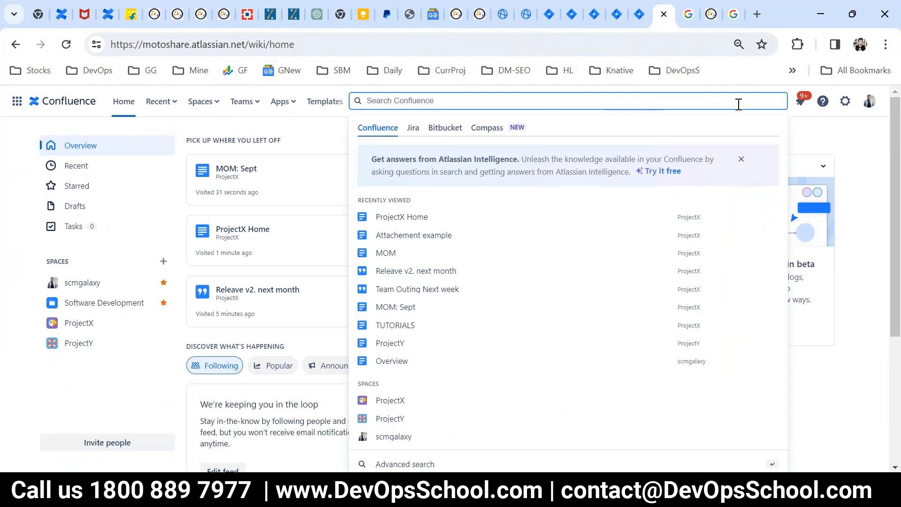
type("raju")
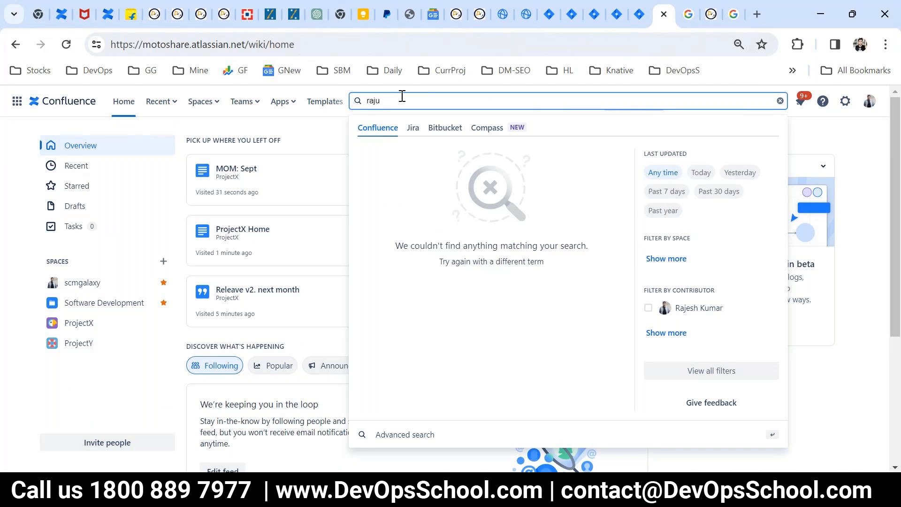
left_click(739, 132)
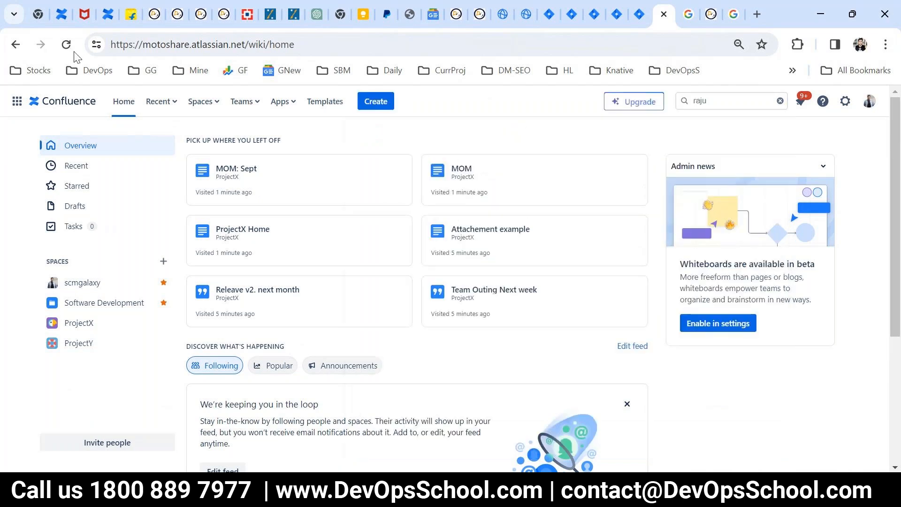
left_click(67, 44)
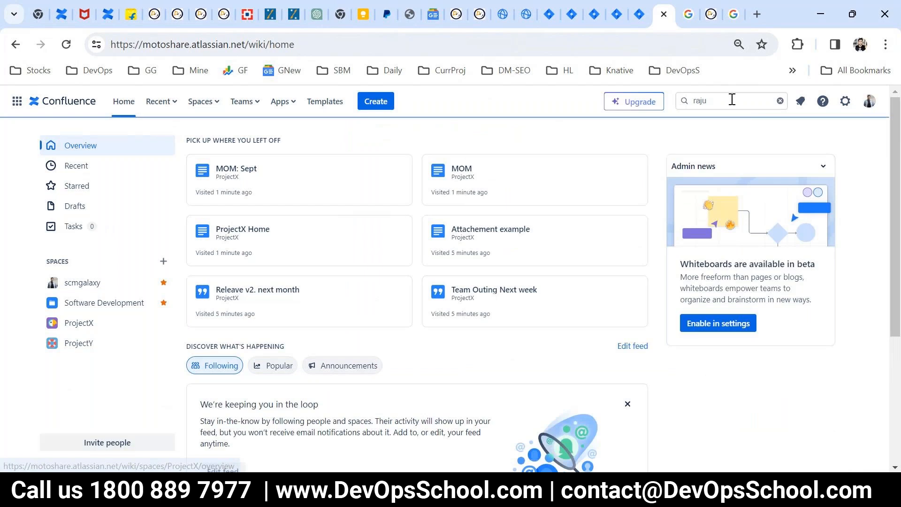
left_click(731, 99)
key("BackSpace")
key("BackSpace")
key("BackSpace")
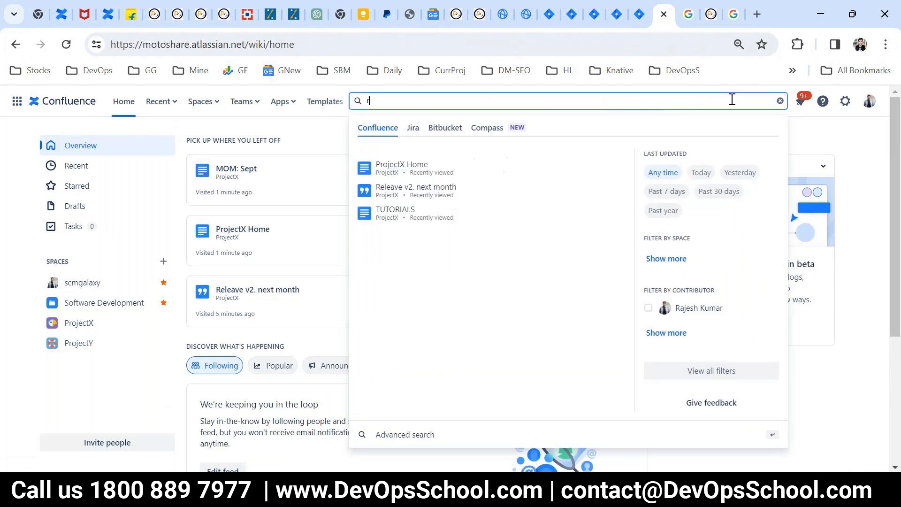
type("aju")
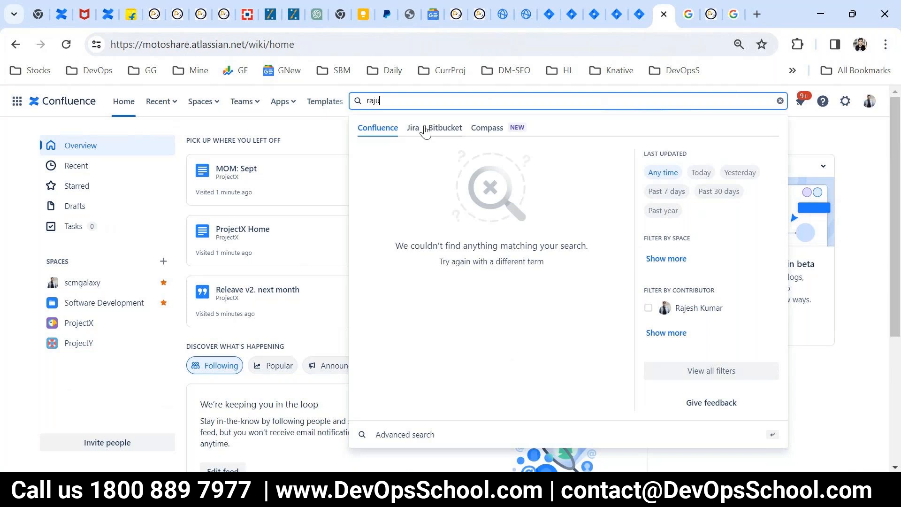
left_click(139, 302)
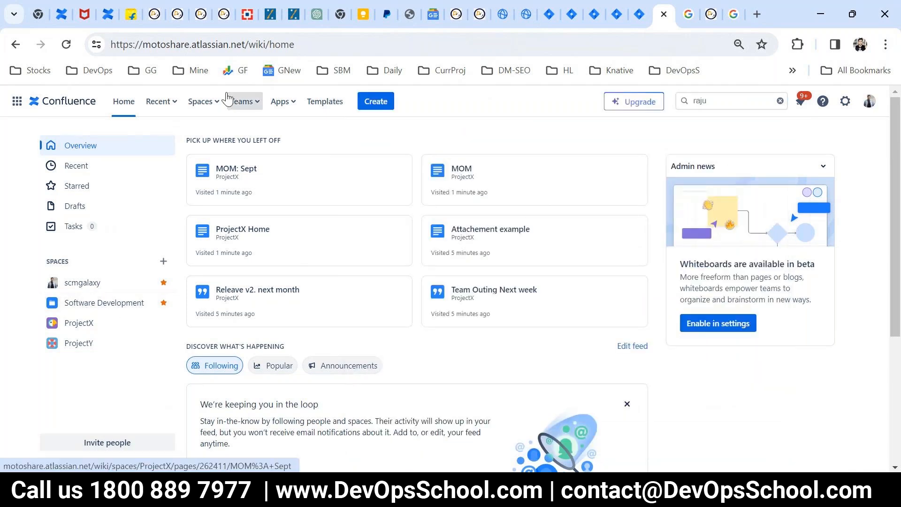
- Go to the ProjectX space and search it for the label
left_click(187, 107)
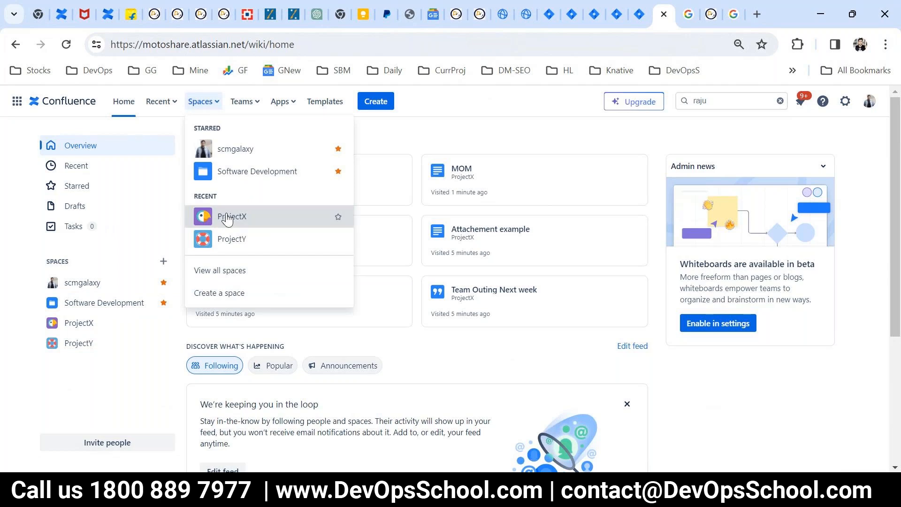
left_click(218, 216)
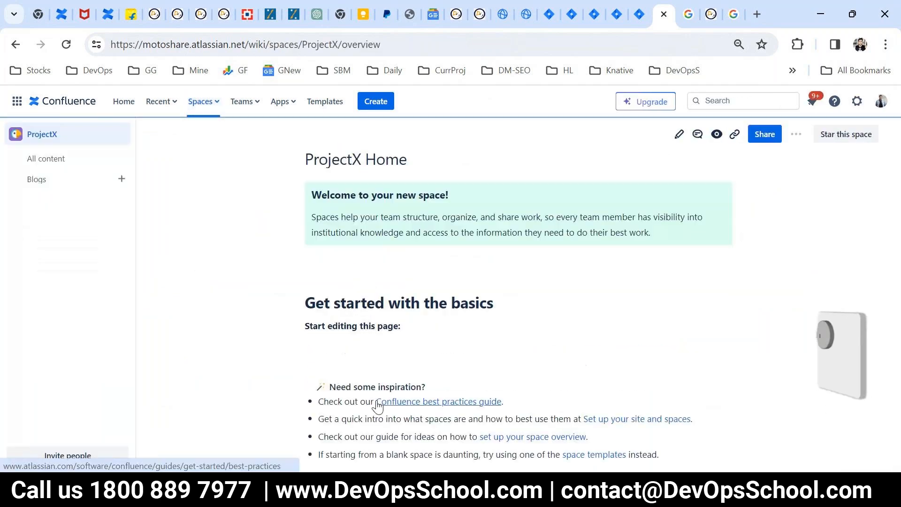
left_click(705, 101)
type("raju")
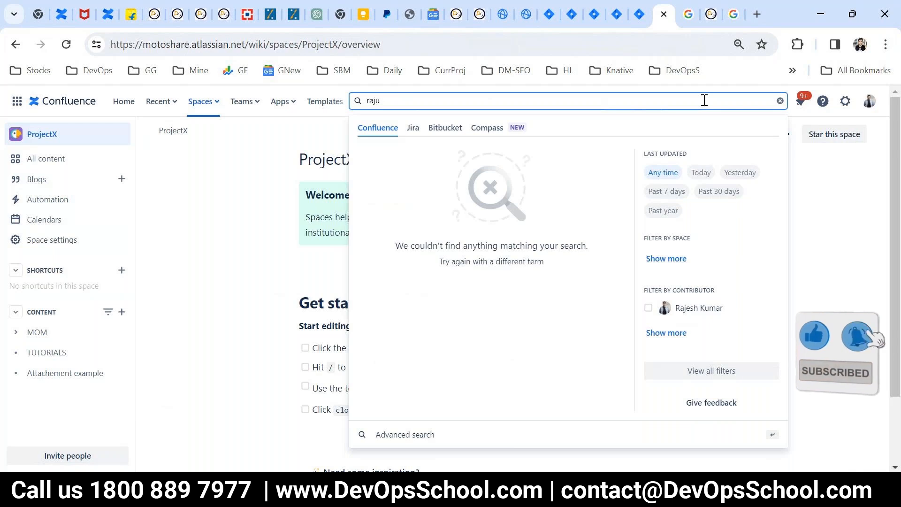
left_click(285, 354)
scroll(287, 355, "down", 3)
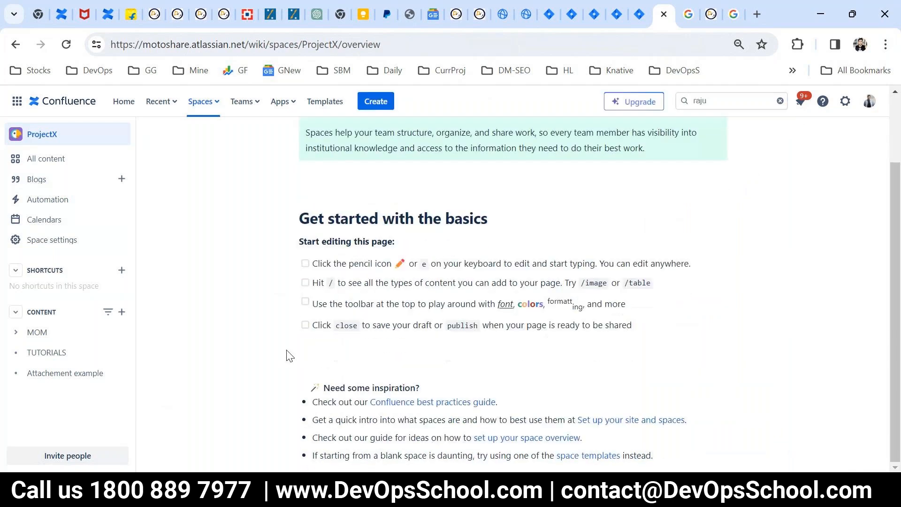
- Open MOM: Sept, then return to ProjectX Home and retype the label in search
left_click(17, 333)
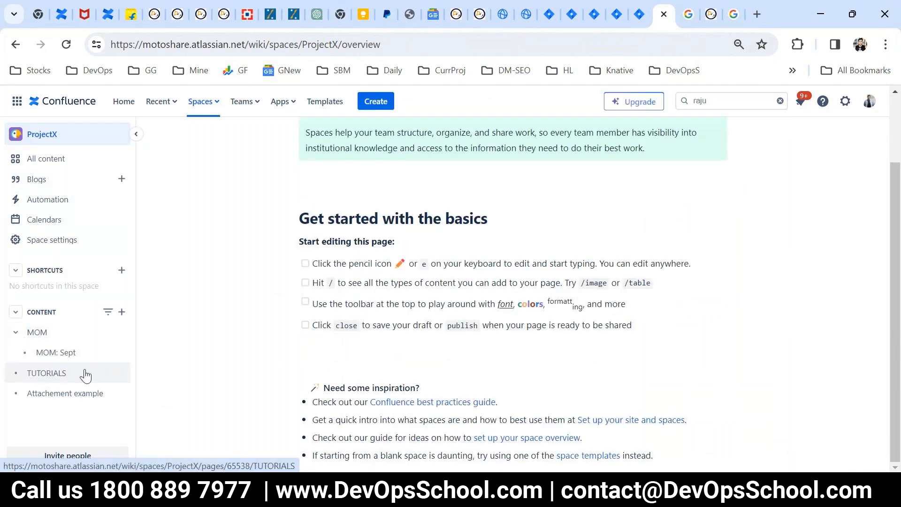
left_click(65, 355)
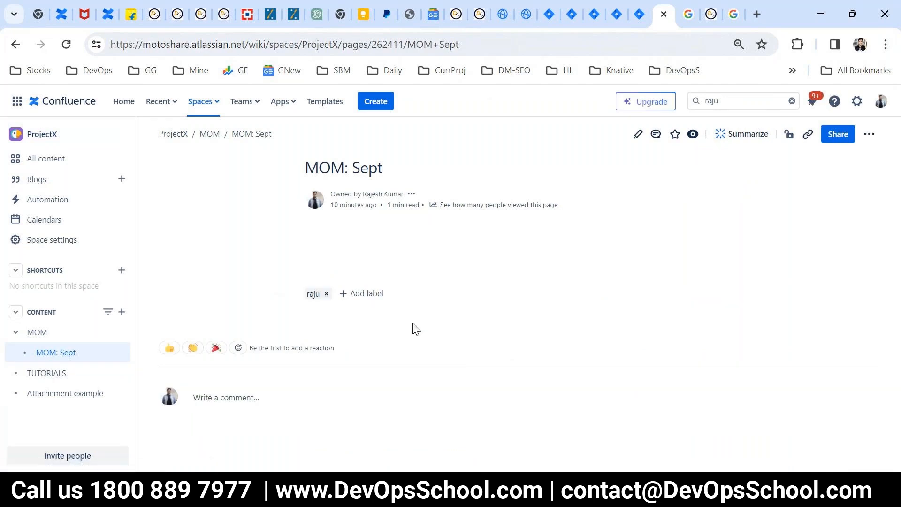
left_click(748, 101)
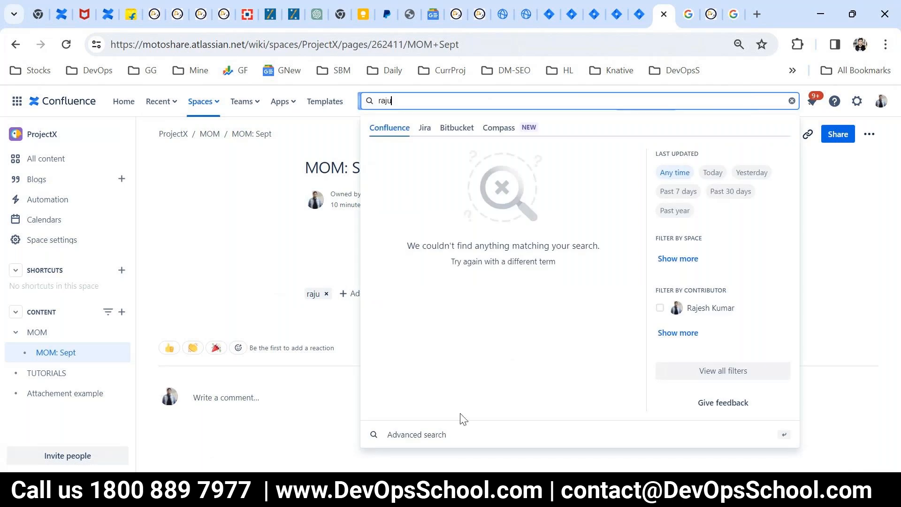
left_click(454, 435)
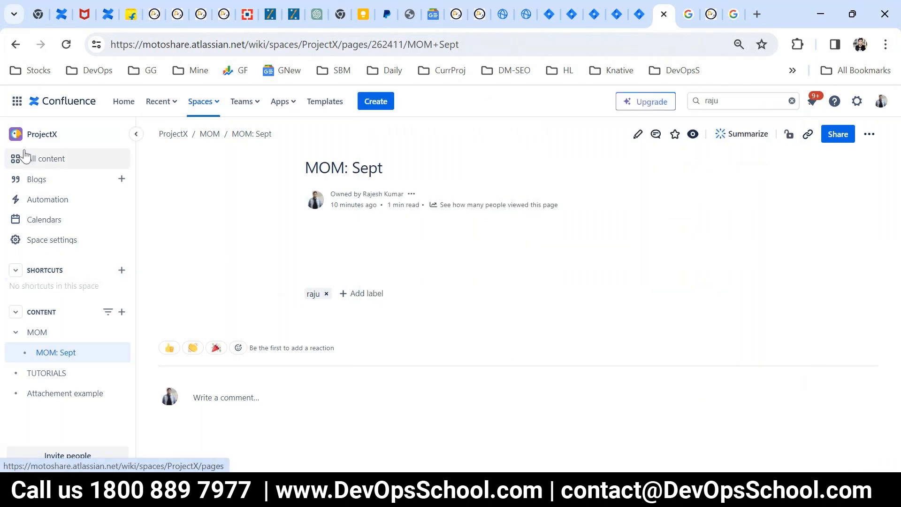
left_click(119, 141)
left_click(727, 101)
key("BackSpace")
key("BackSpace")
key("BackSpace")
key("BackSpace")
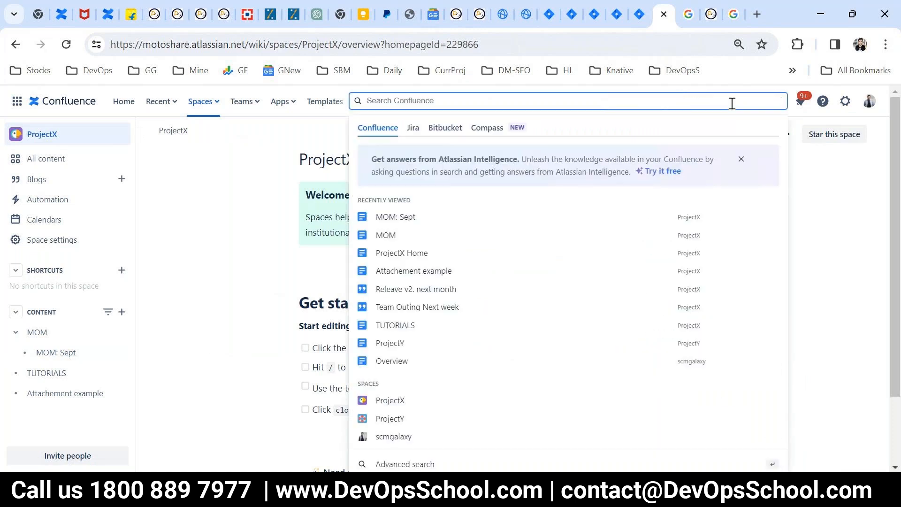
type("raju")
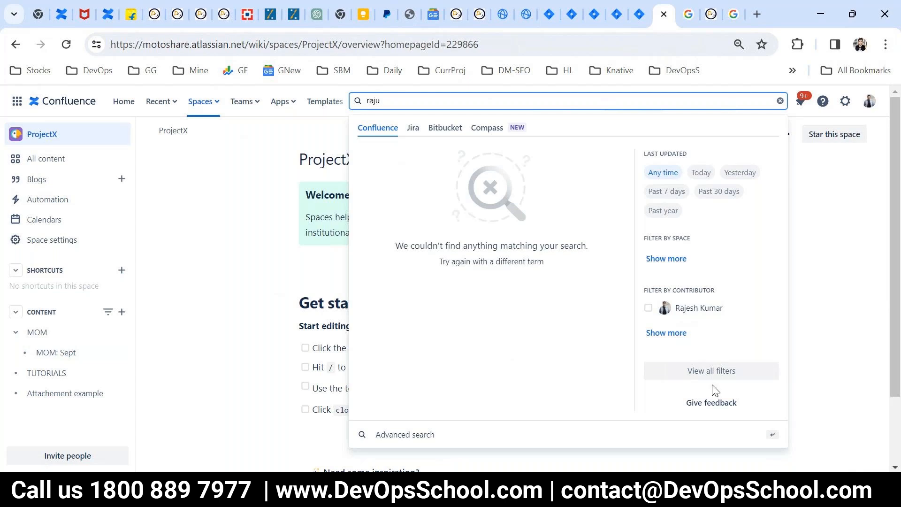
- In advanced search, clear the keyword and filter results by the new label
left_click(416, 433)
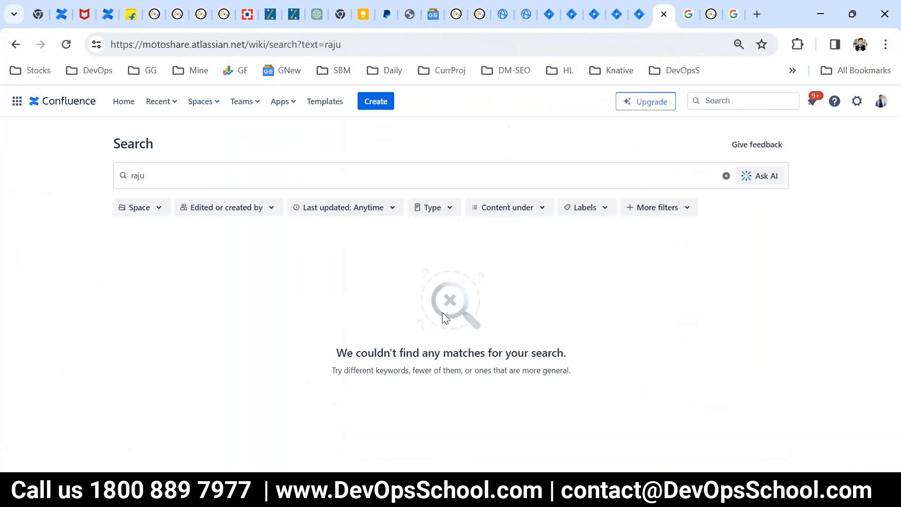
left_click(601, 207)
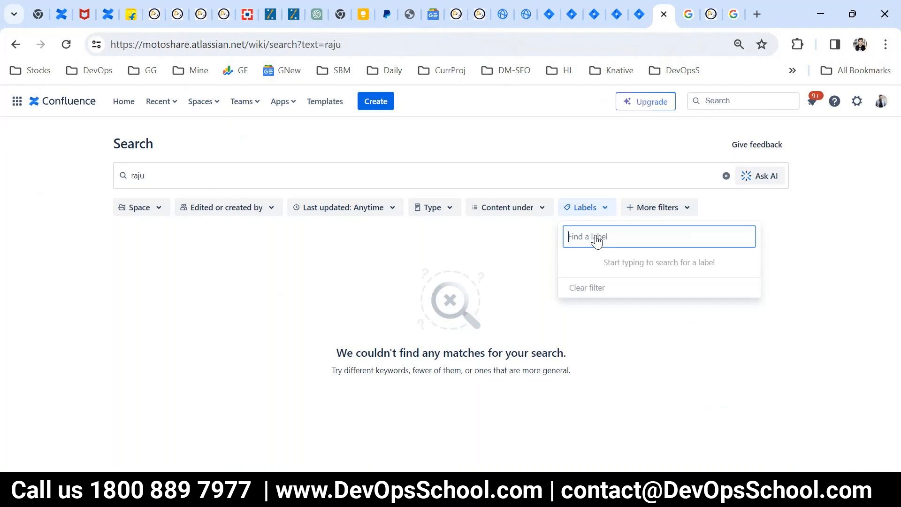
type("raju")
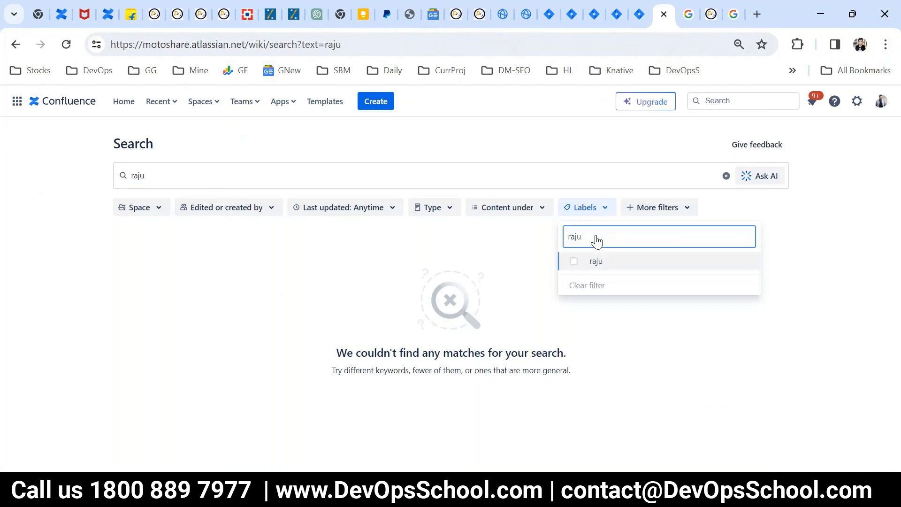
left_click(201, 181)
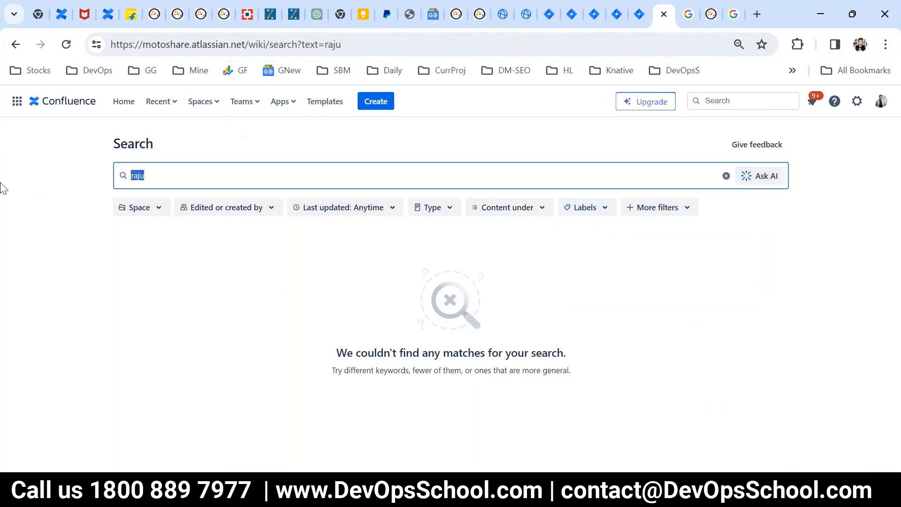
key("BackSpace")
left_click(583, 210)
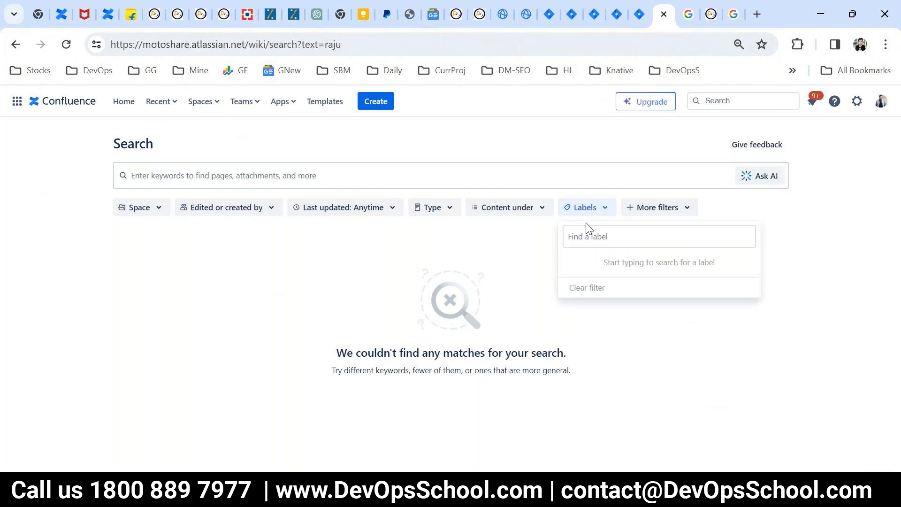
left_click(592, 243)
type("raju")
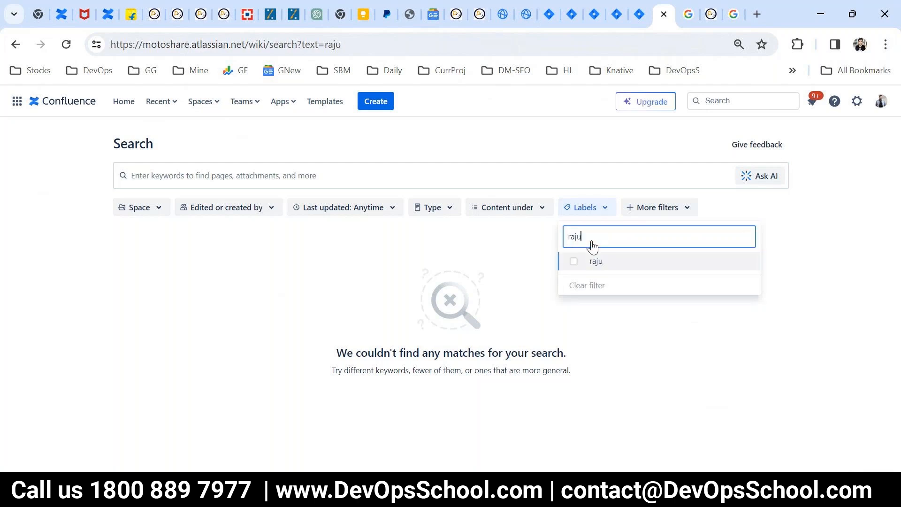
left_click(596, 260)
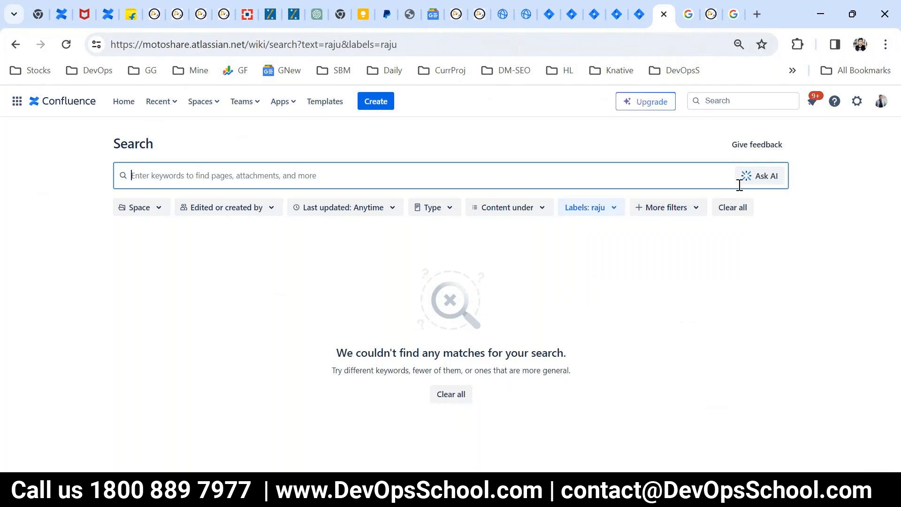
- Try the space, contributor and date filters, searching spaces for 'de', then return home
left_click(161, 207)
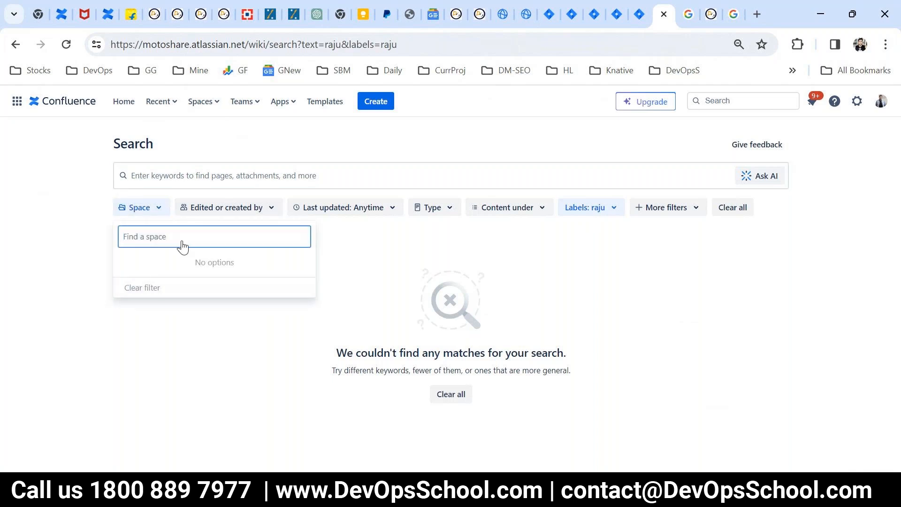
left_click(74, 332)
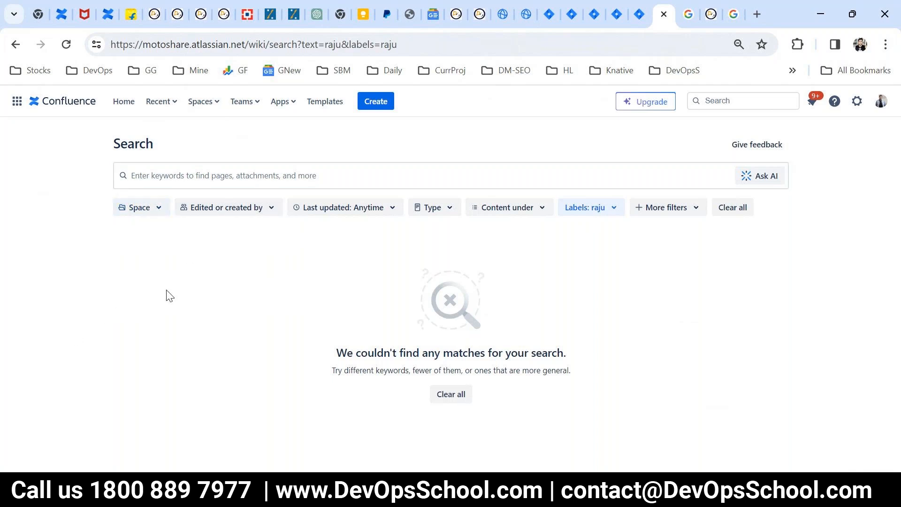
left_click(195, 207)
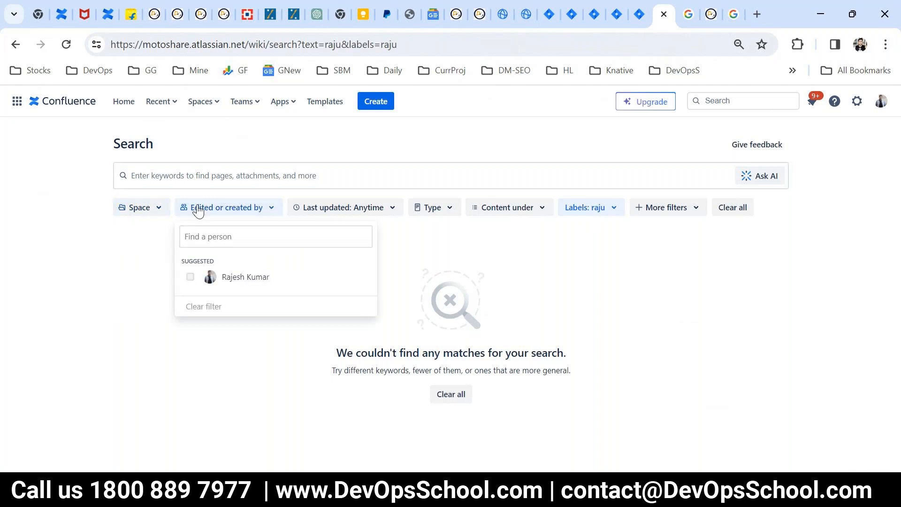
left_click(154, 278)
left_click(327, 207)
left_click(148, 295)
left_click(141, 207)
left_click(140, 245)
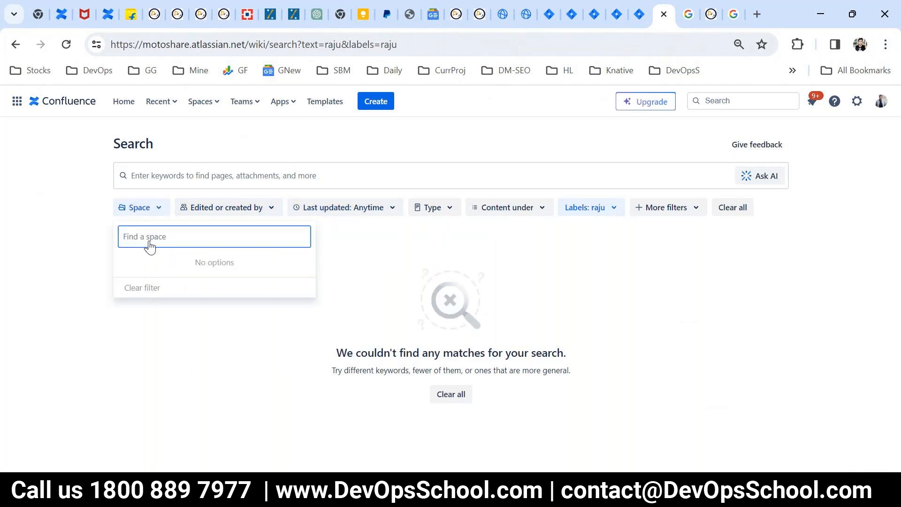
type("de")
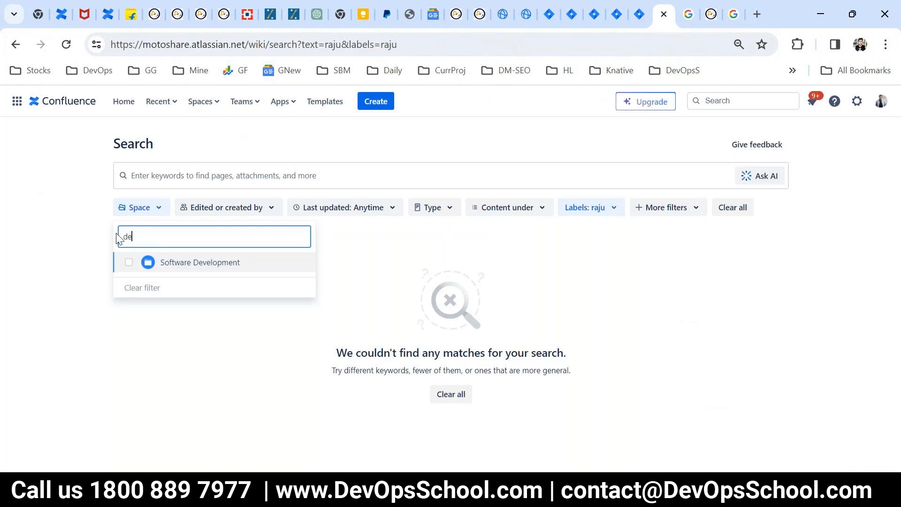
left_click(94, 291)
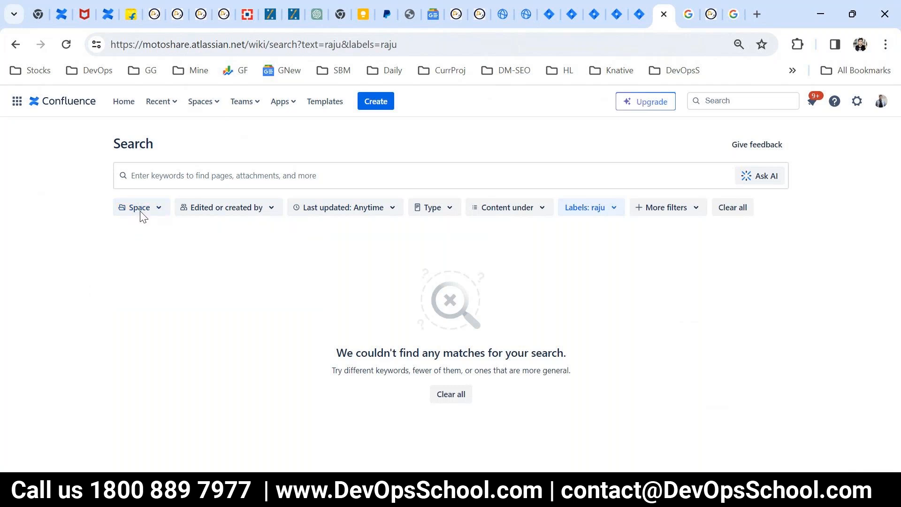
left_click(63, 101)
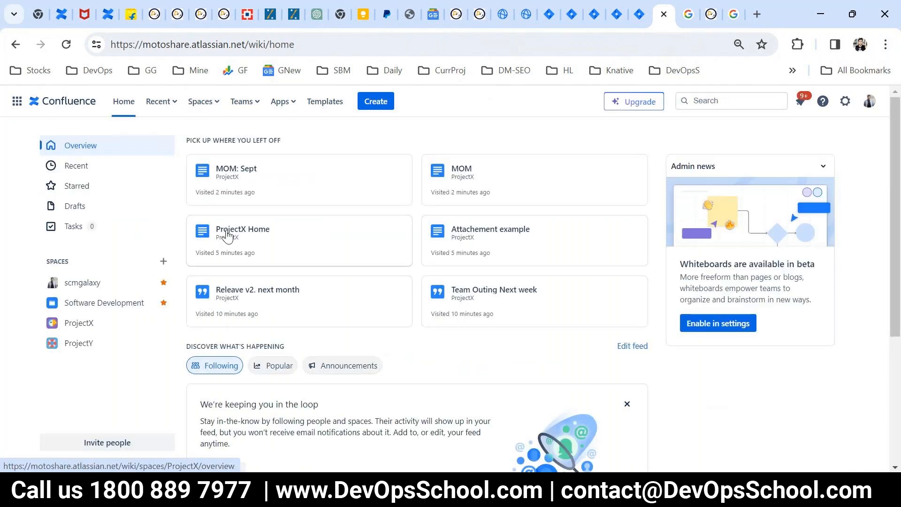
- Search for the label from the ProjectX space and show the space filter
left_click(227, 234)
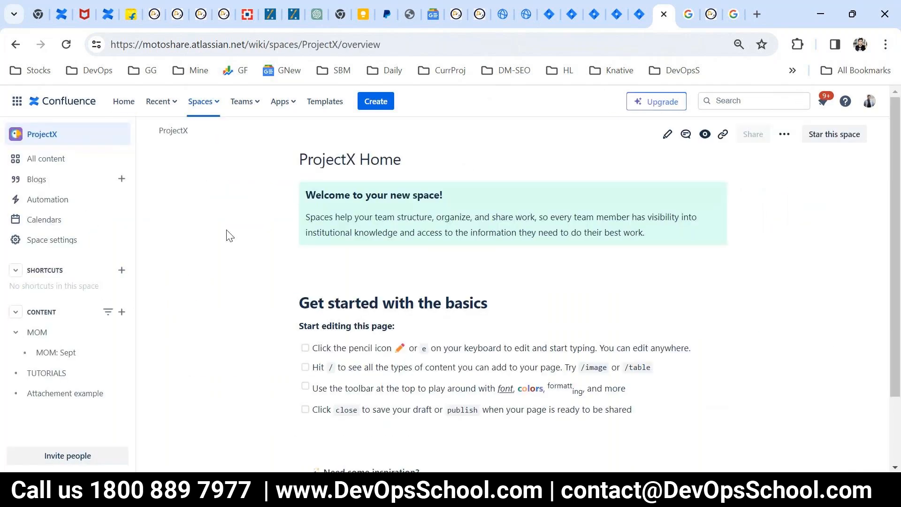
left_click(708, 102)
type("raju")
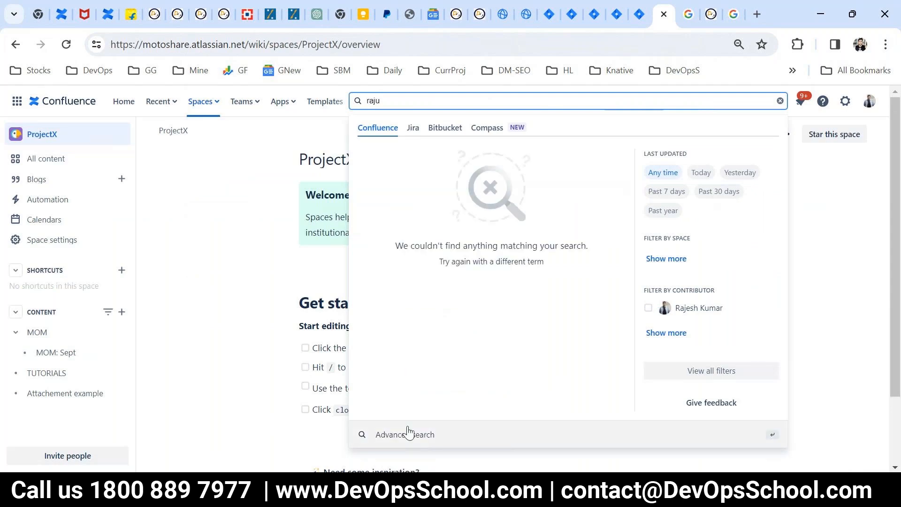
left_click(679, 267)
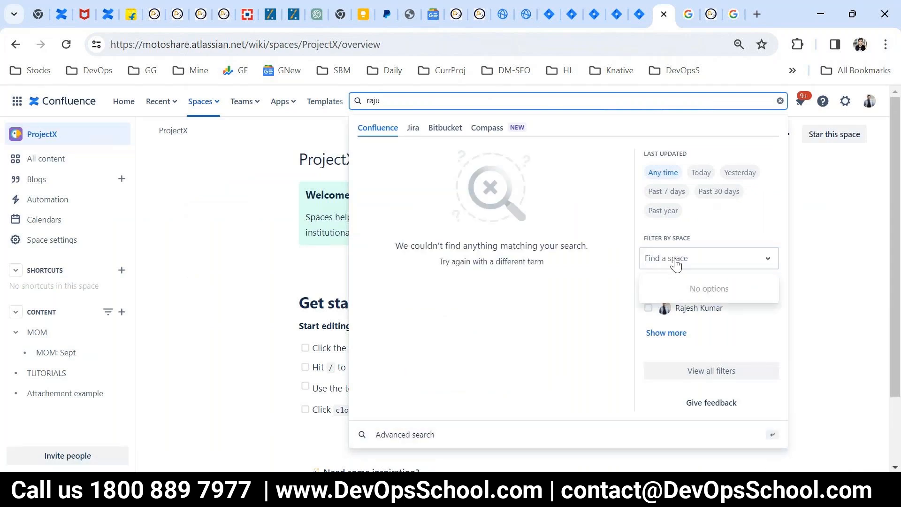
left_click(771, 260)
left_click(839, 259)
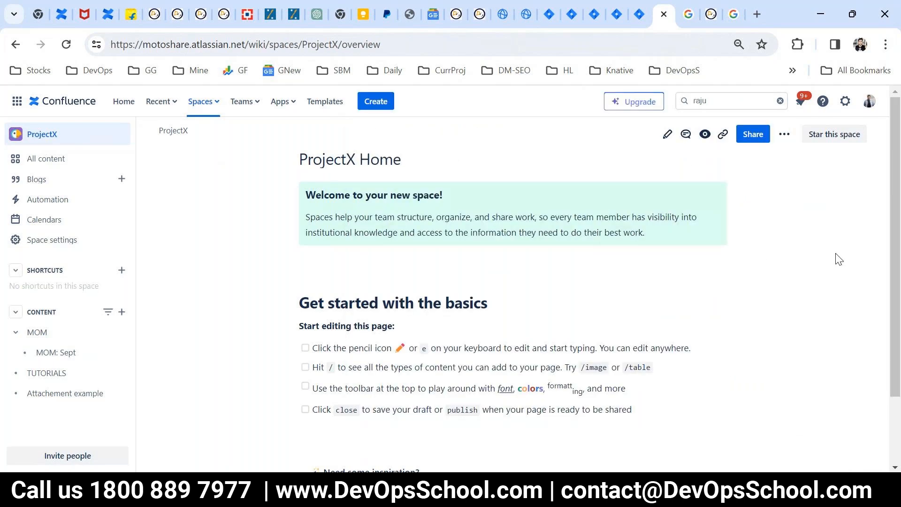
- Reopen the label search, check the space filter, then clear the search term
left_click(715, 101)
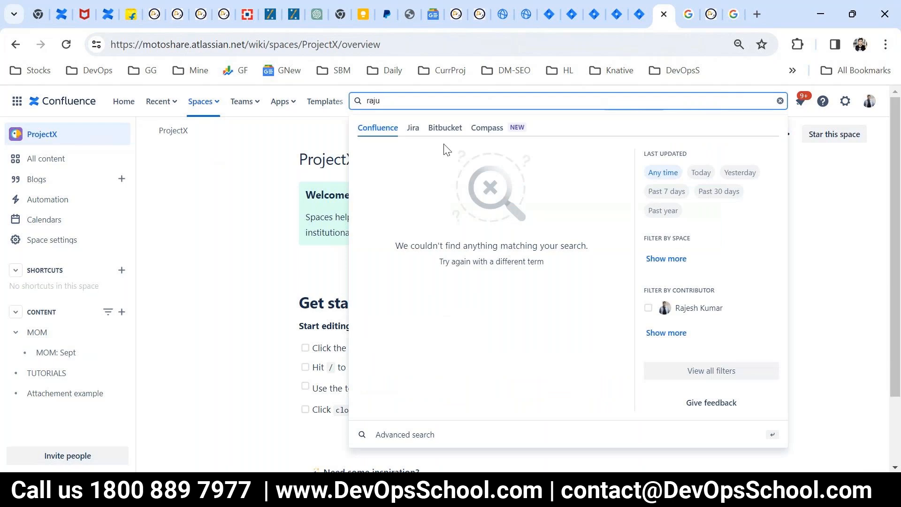
left_click(668, 261)
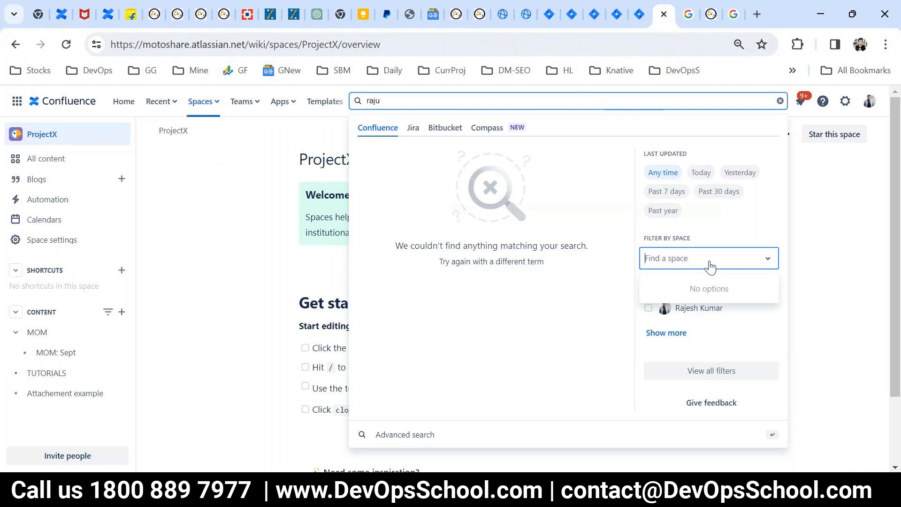
key("Escape")
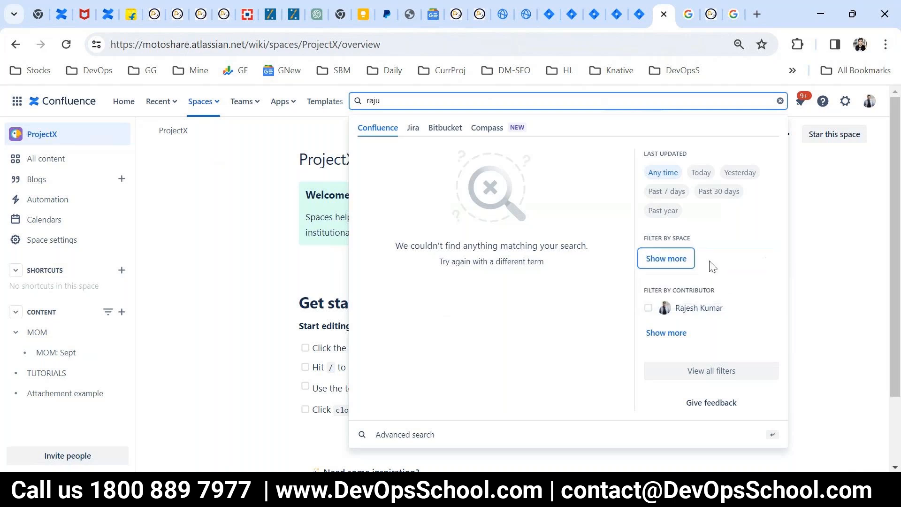
left_click(258, 312)
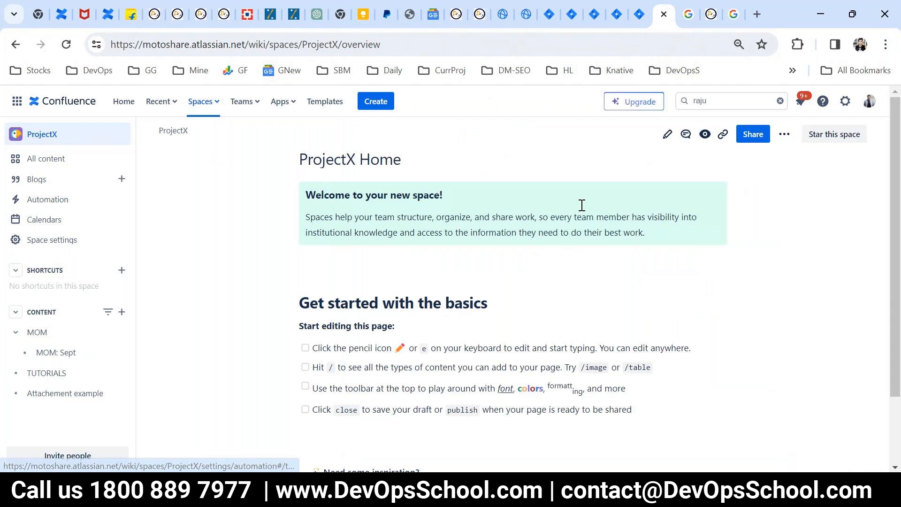
left_click(702, 101)
left_click(779, 101)
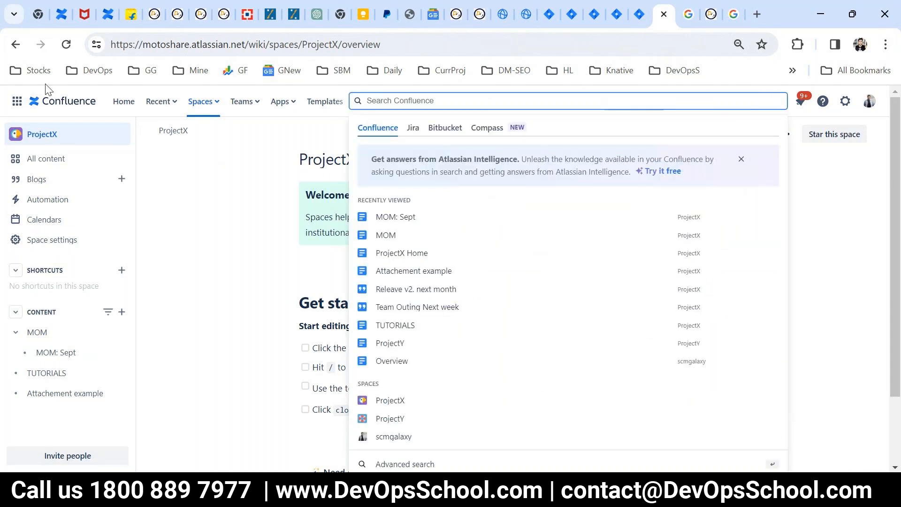
- Reload ProjectX Home and re-enter the label name in the search box
left_click(65, 44)
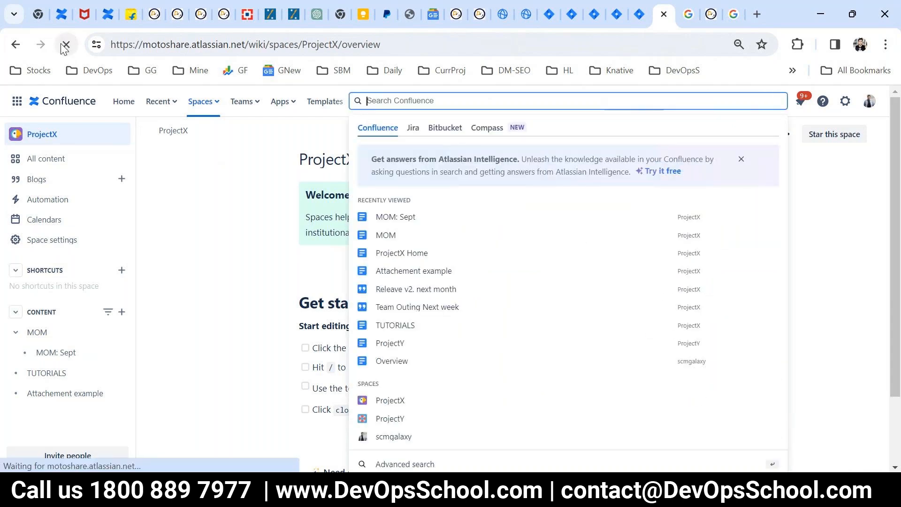
left_click(743, 107)
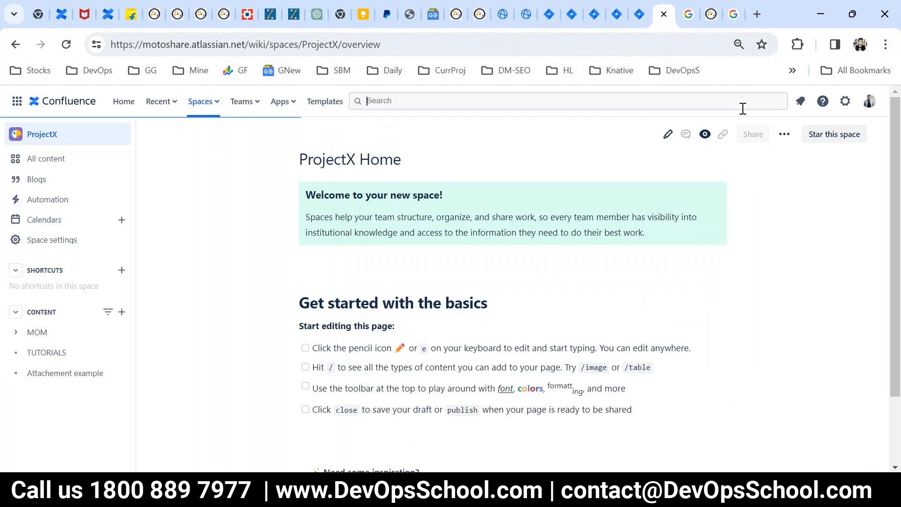
type("raju")
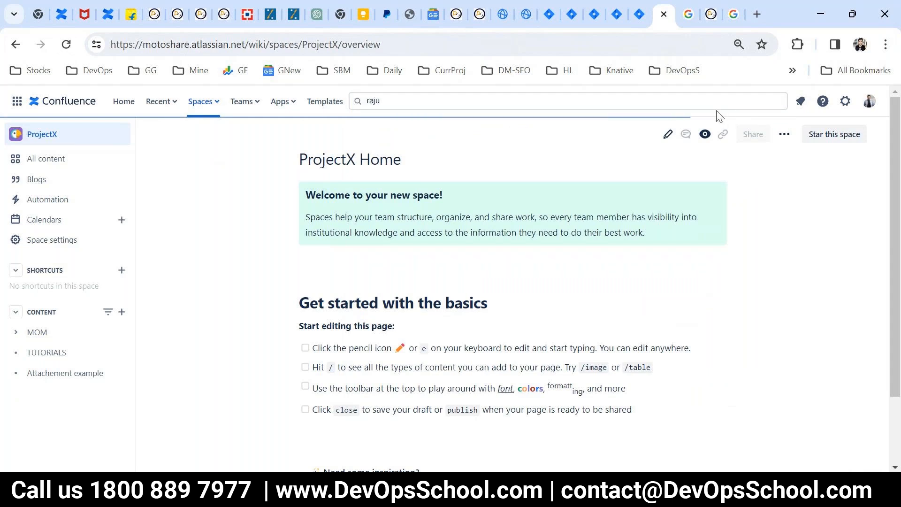
left_click(452, 107)
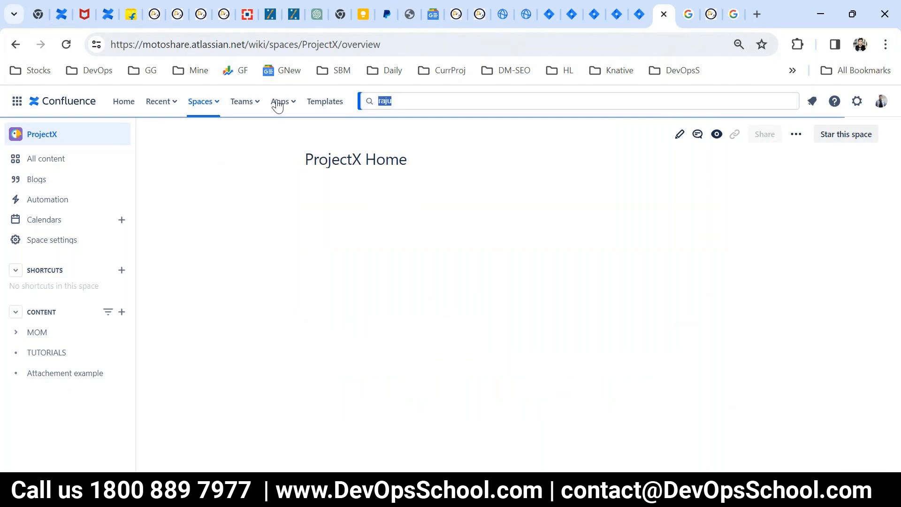
left_click_drag(277, 106, 268, 106)
left_click(748, 99)
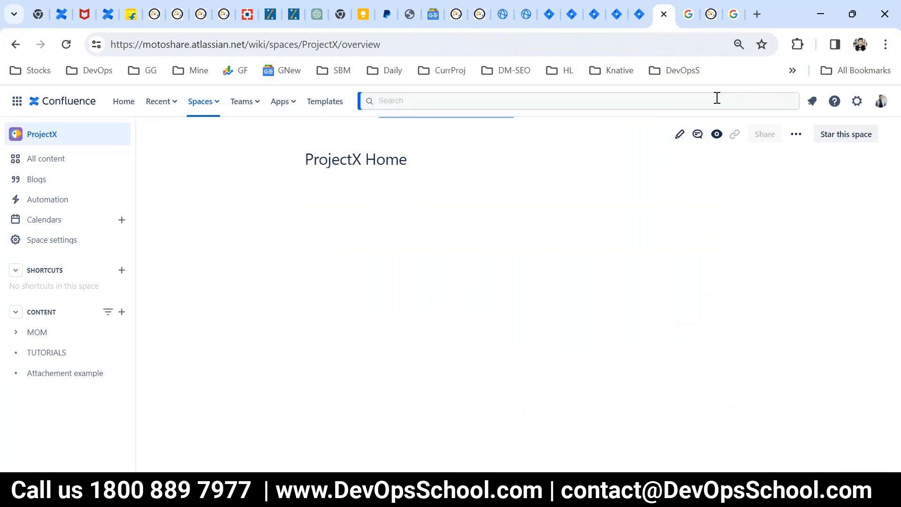
type("raju")
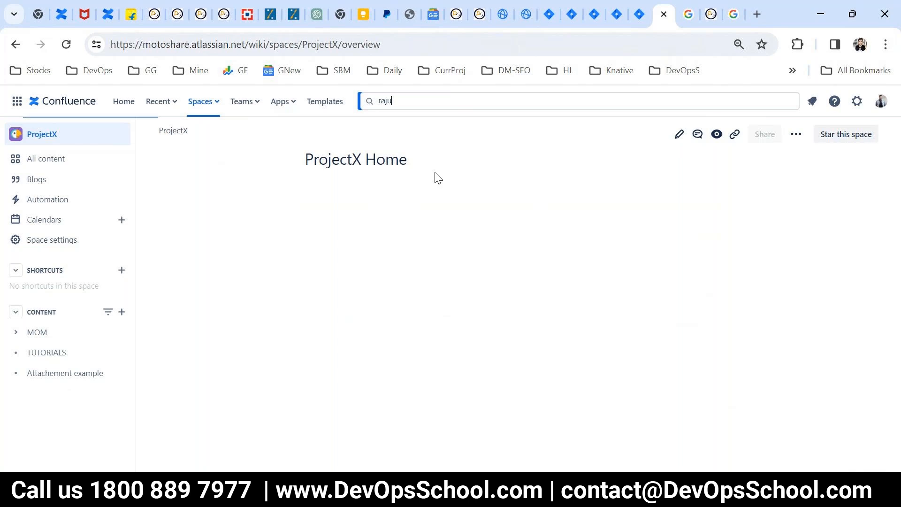
key("BackSpace")
key("BackSpace")
key("BackSpace")
key("BackSpace")
type("raju")
left_click(432, 100)
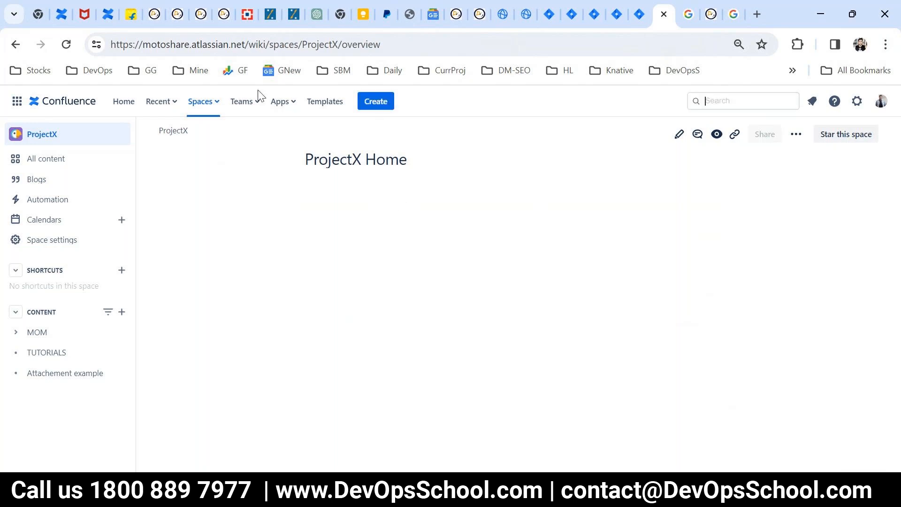
type("raju")
left_click(737, 108)
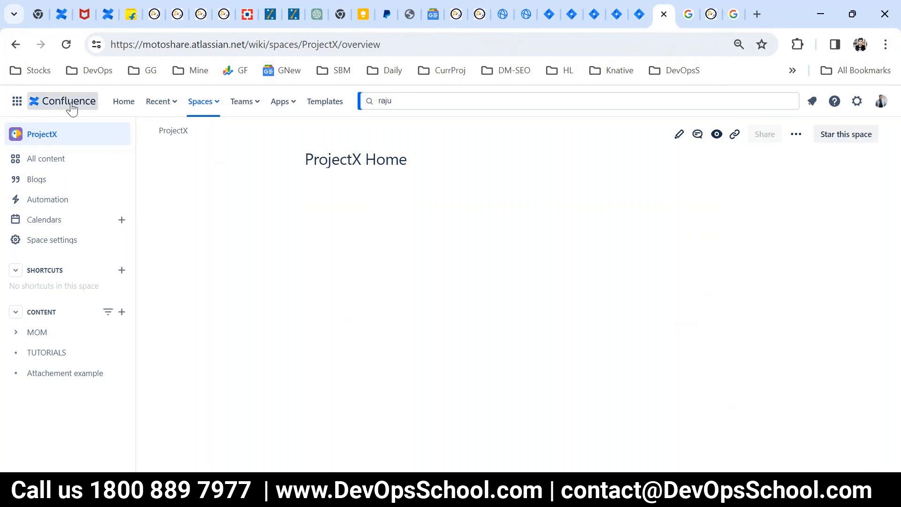
left_click(45, 159)
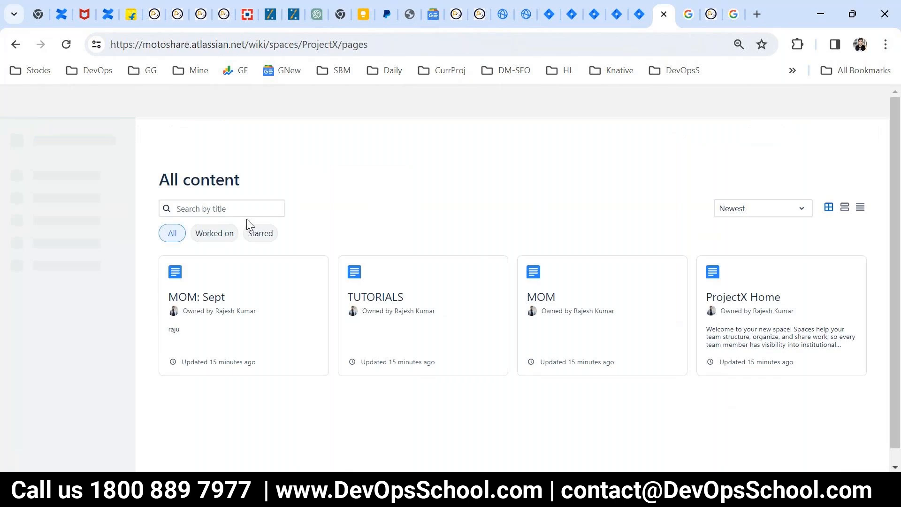
left_click(220, 207)
type("raju")
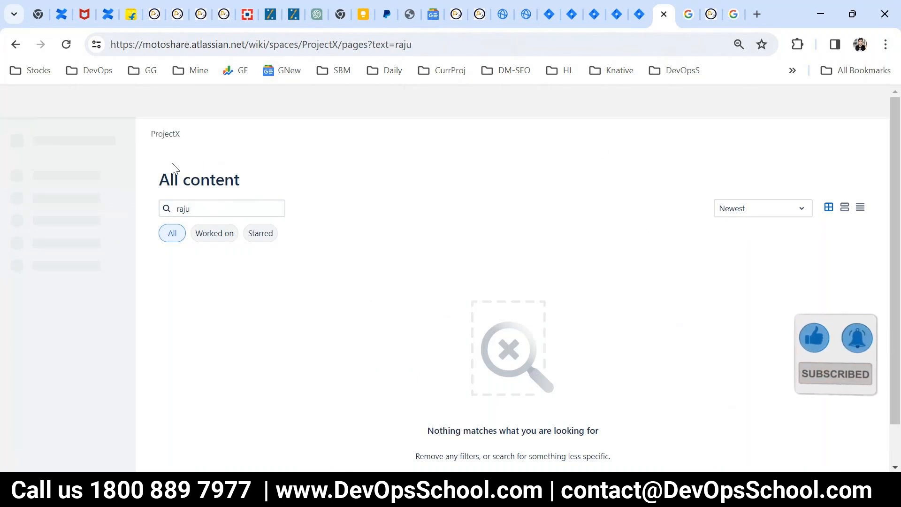
left_click(15, 45)
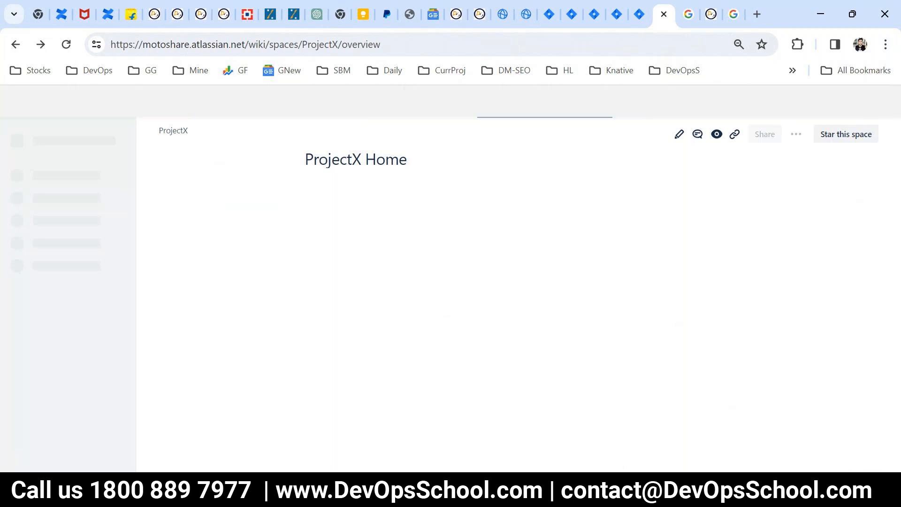
left_click(558, 489)
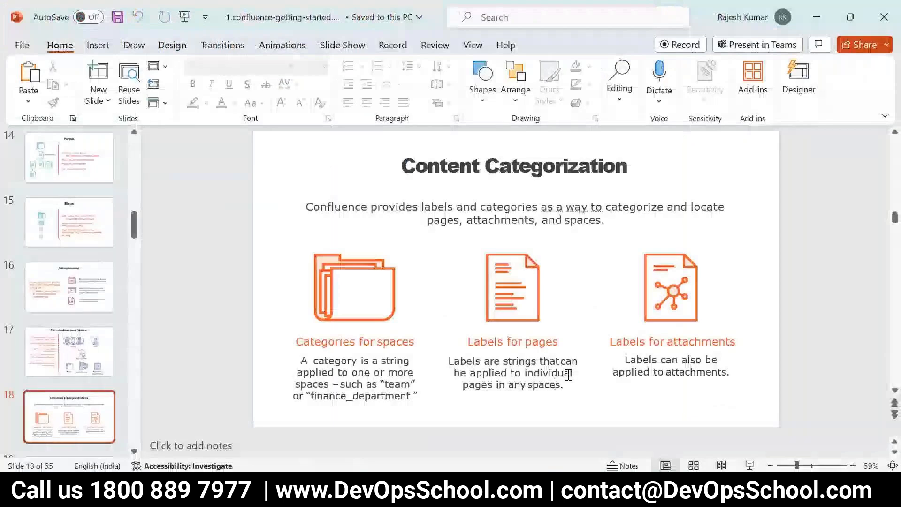
- Present the slides from Content Categorization through Summary, then exit back to the browser
left_click(750, 465)
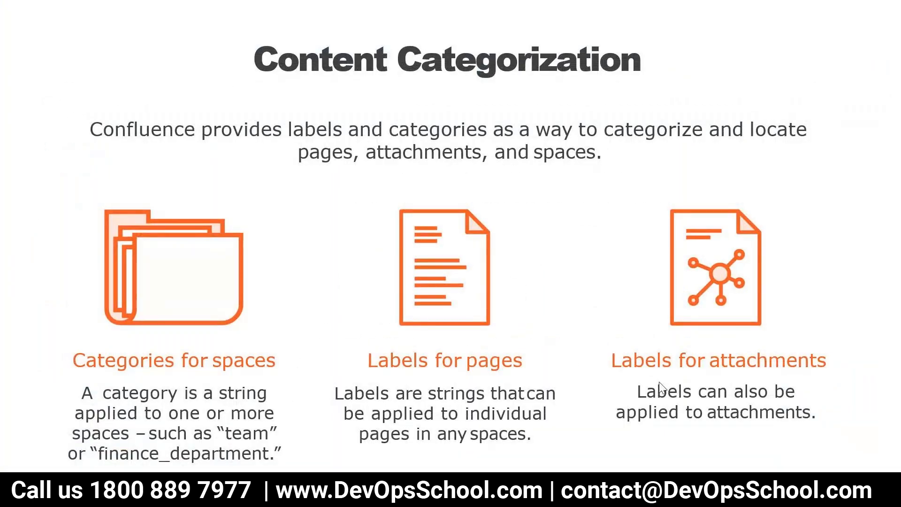
left_click(624, 369)
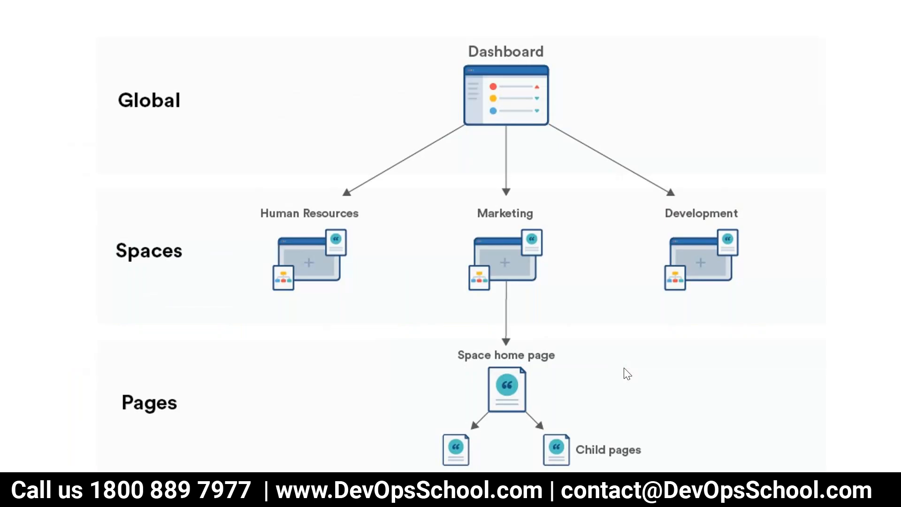
left_click(624, 368)
left_click(624, 368)
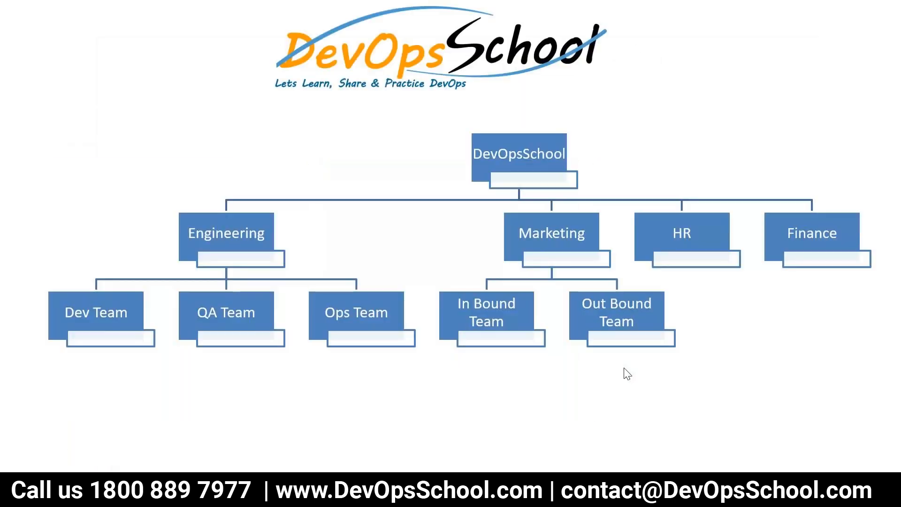
left_click(624, 368)
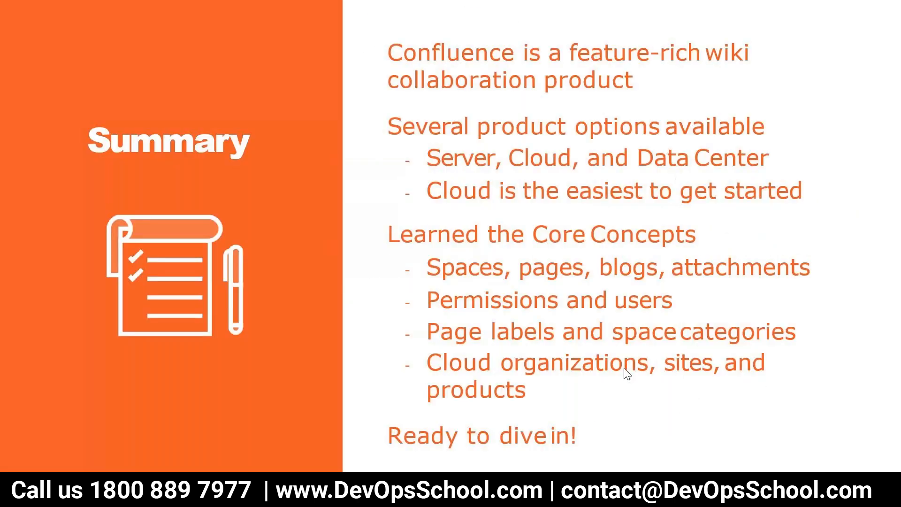
key("Right")
key("Escape")
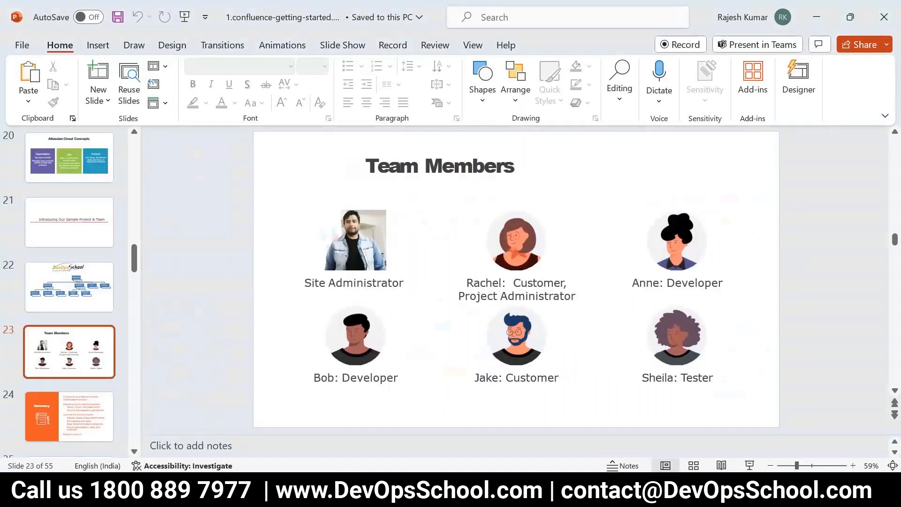
key("alt+Tab")
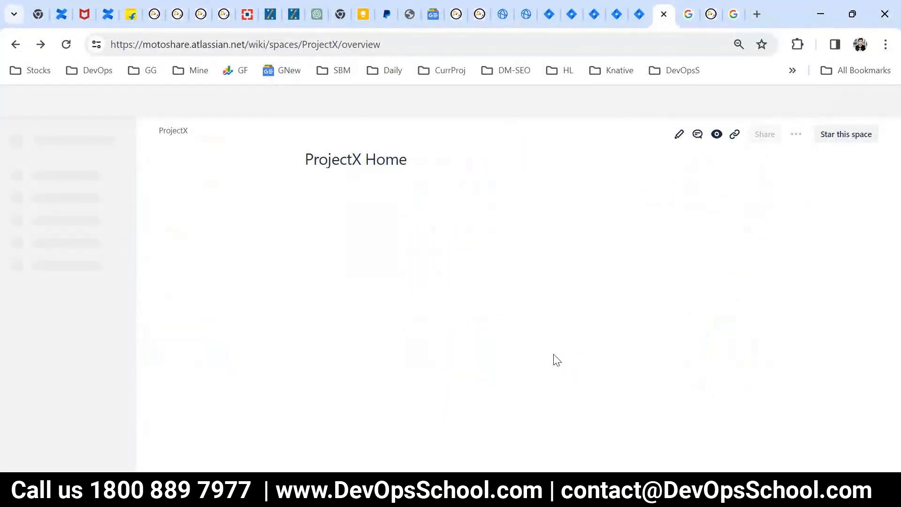
- Reload ProjectX Home, open MOM: Sept, and start a new page draft
left_click(66, 44)
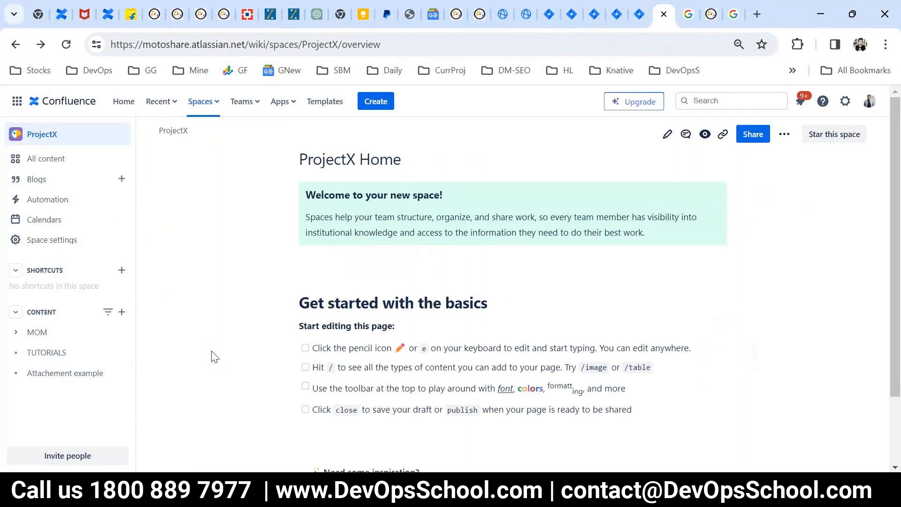
left_click(24, 337)
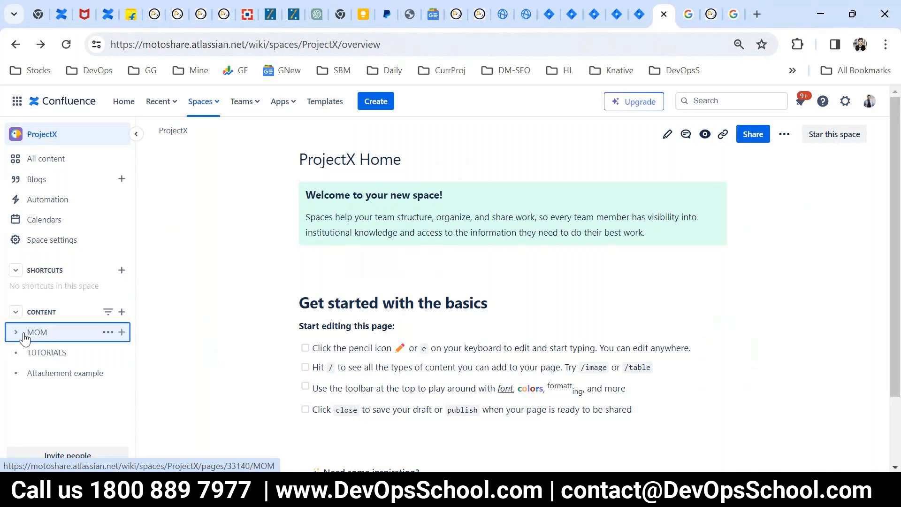
left_click(59, 354)
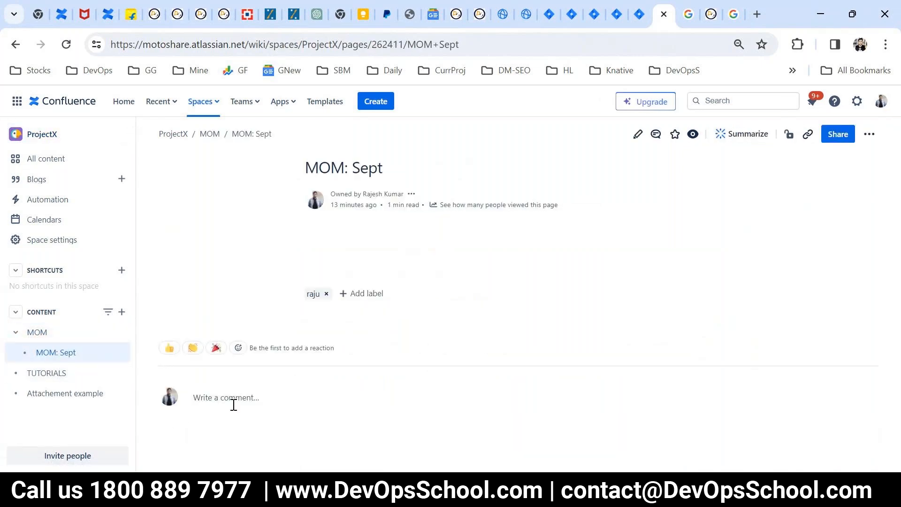
left_click(122, 312)
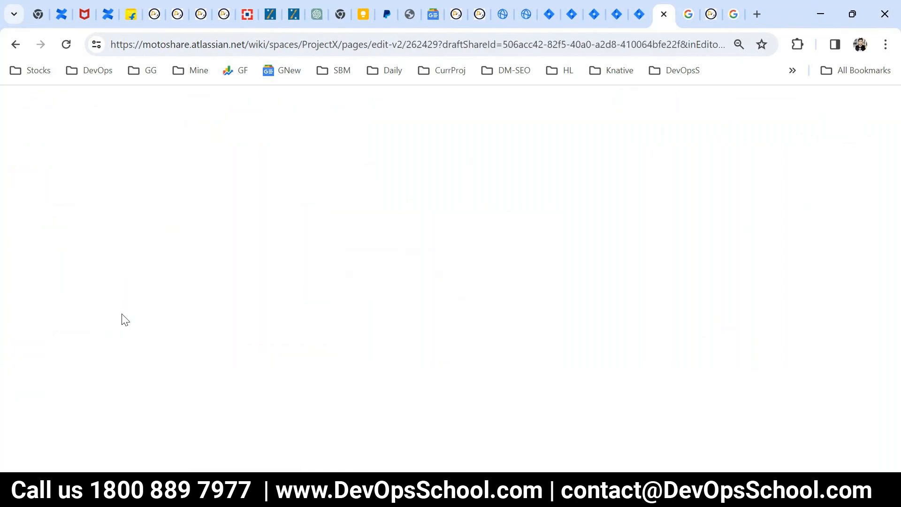
- Title the new page 'MACROS' and move into its empty body
left_click(259, 187)
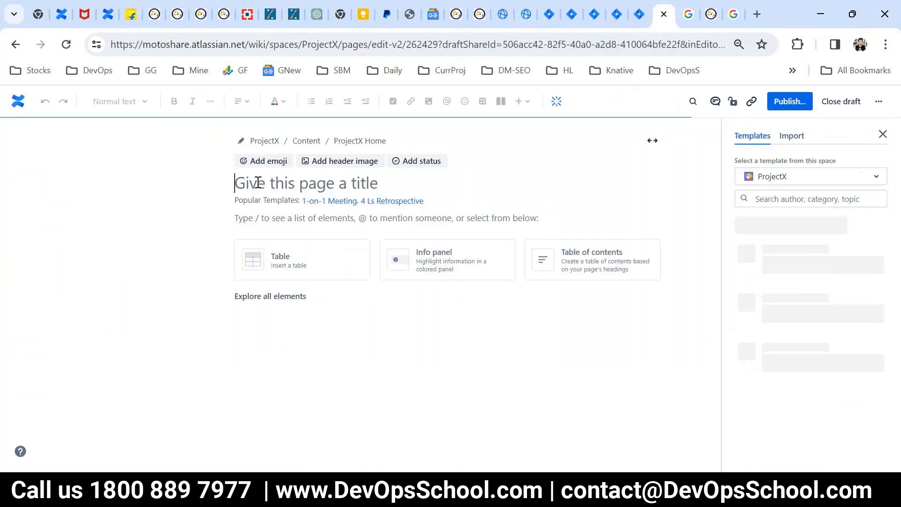
type("MA")
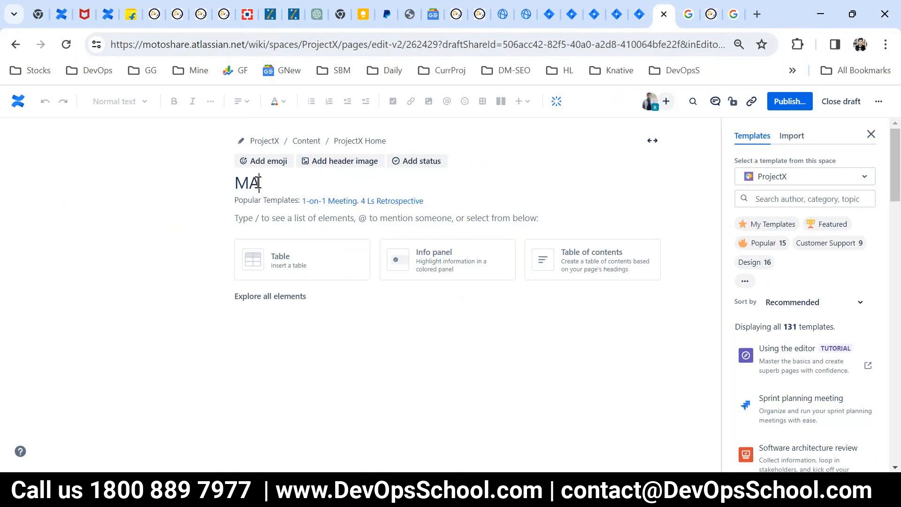
type("CROS")
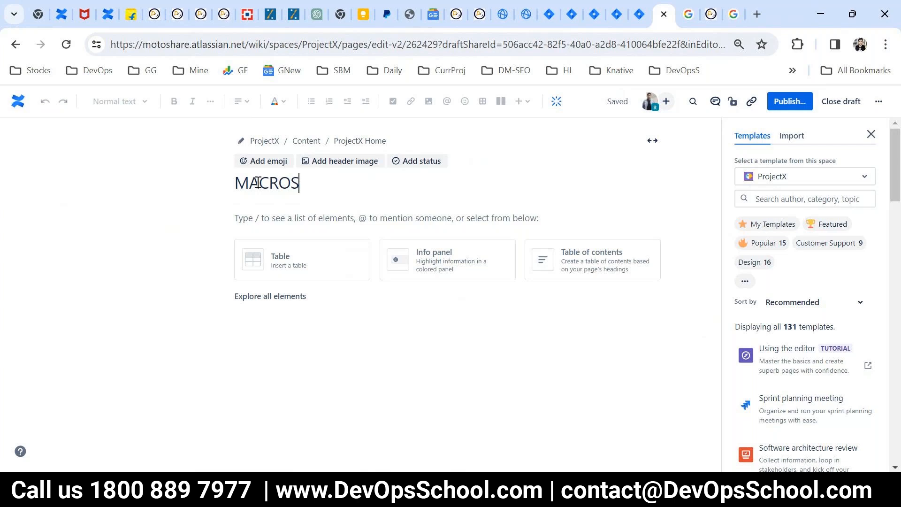
key("Return")
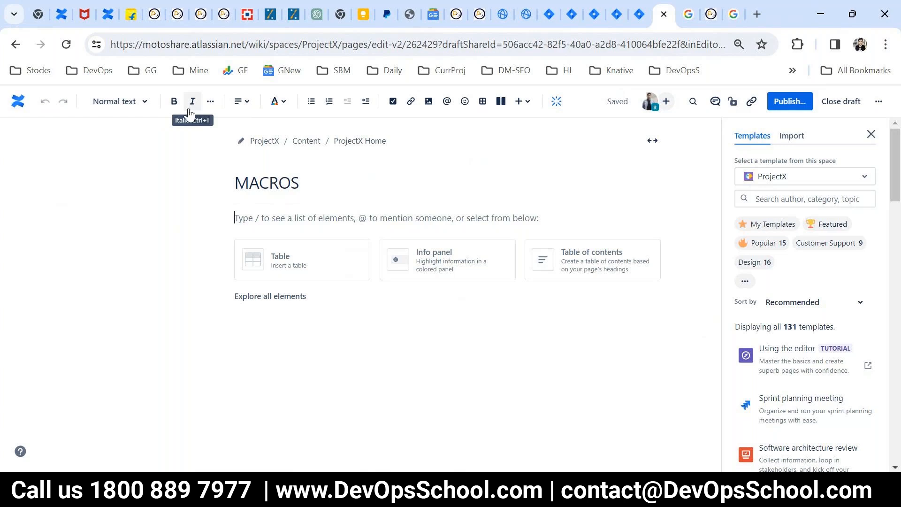
left_click(241, 101)
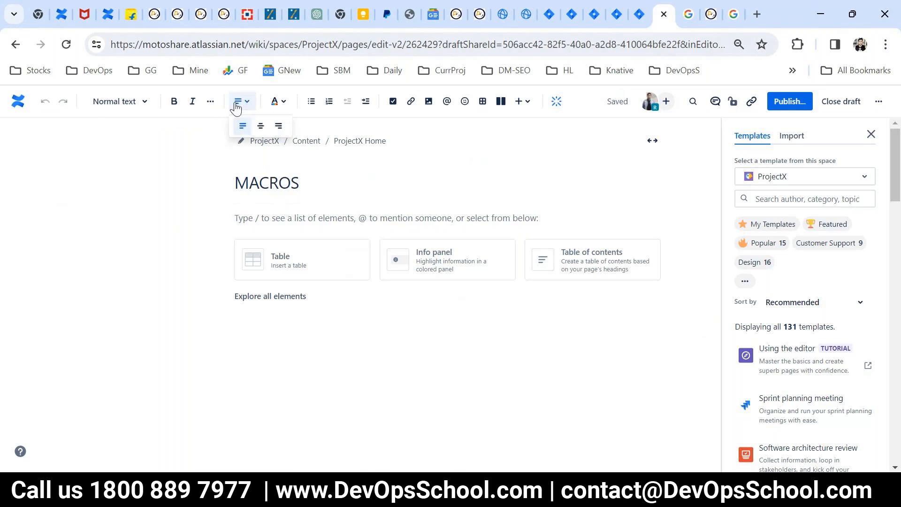
left_click(277, 101)
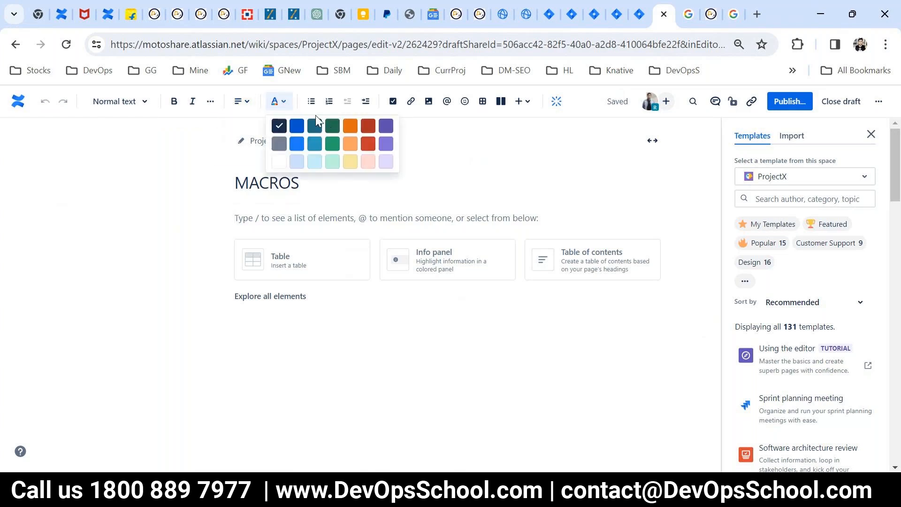
left_click(310, 104)
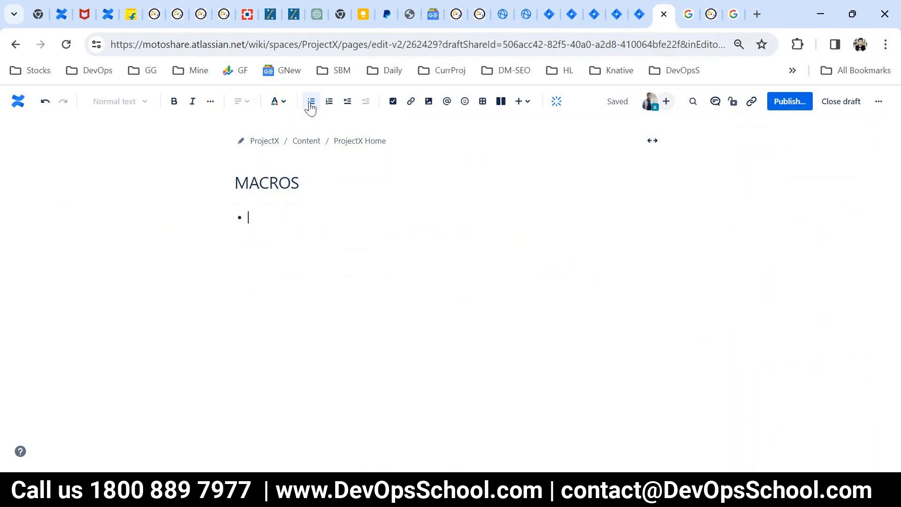
left_click(310, 104)
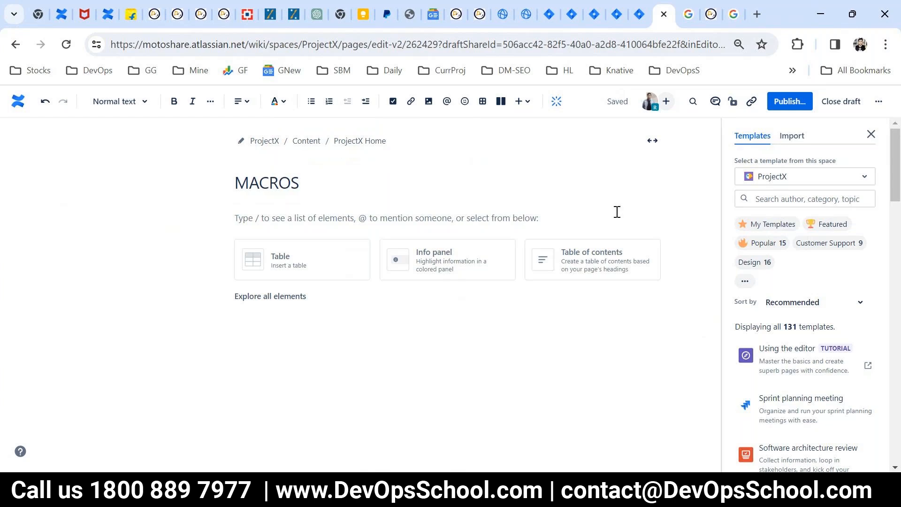
left_click(524, 104)
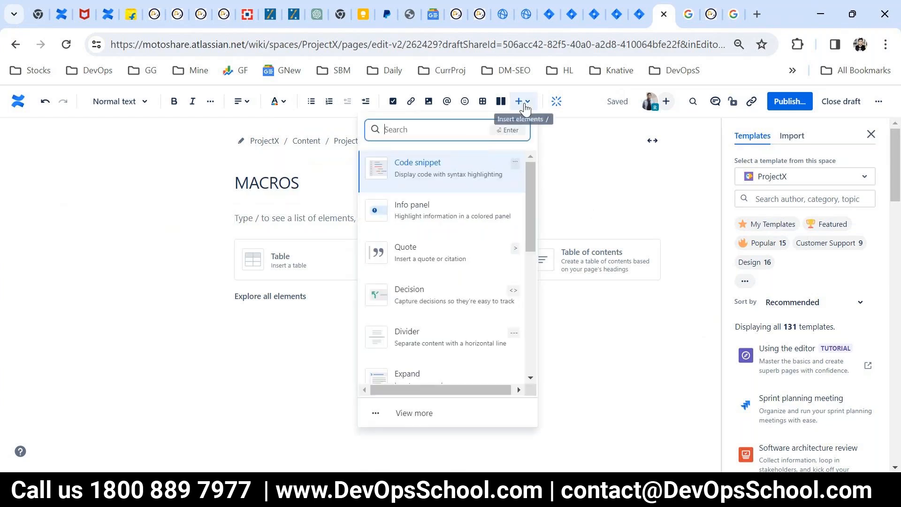
scroll(474, 287, "down", 6)
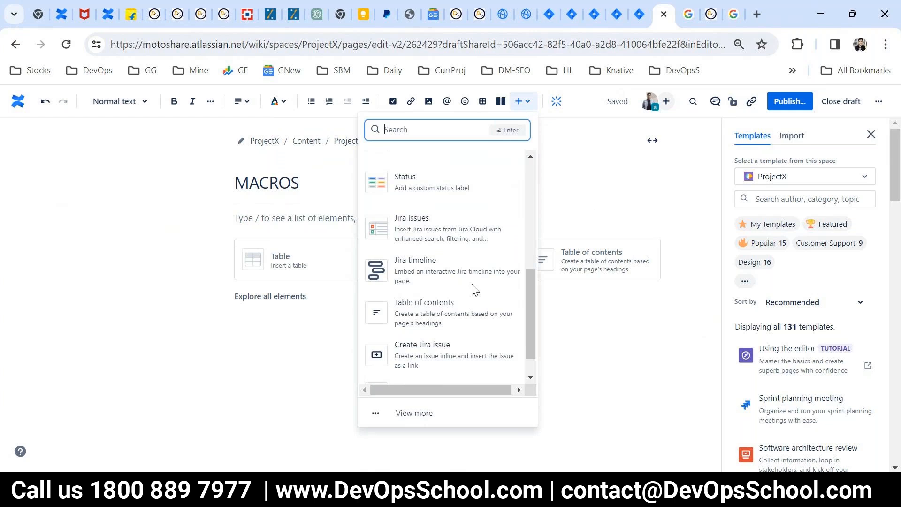
scroll(475, 293, "down", 1)
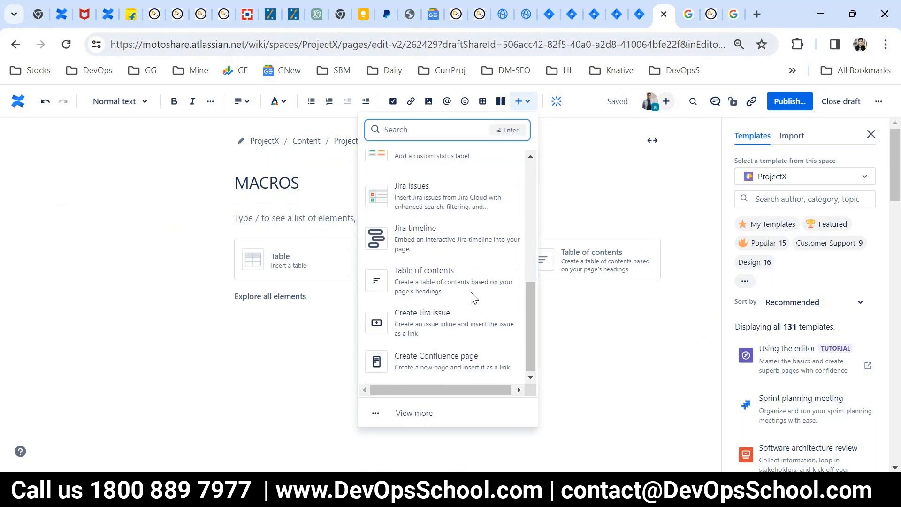
left_click(421, 413)
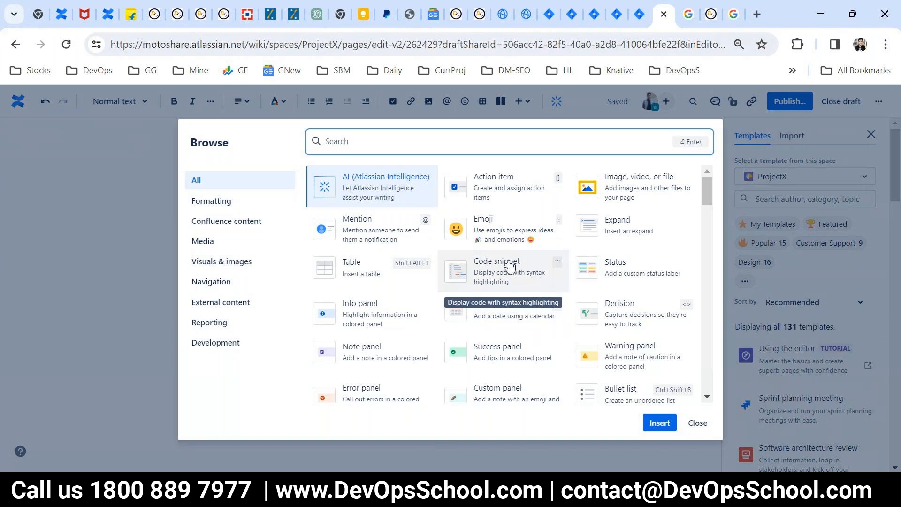
scroll(544, 264, "down", 1)
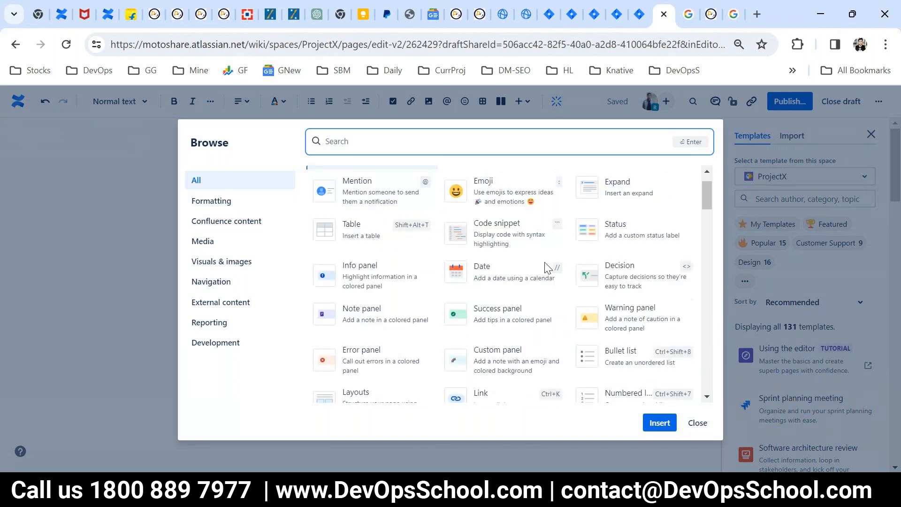
scroll(548, 267, "down", 5)
scroll(545, 267, "down", 5)
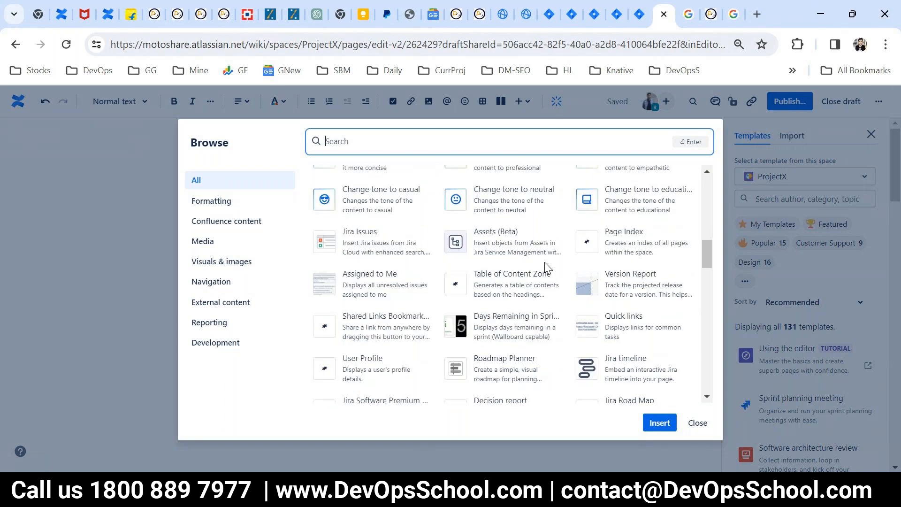
scroll(547, 269, "down", 15)
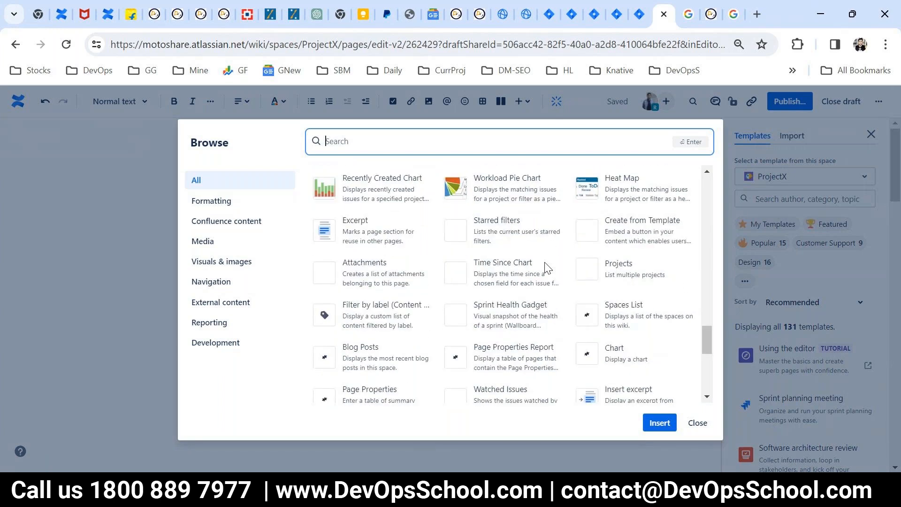
scroll(546, 268, "down", 10)
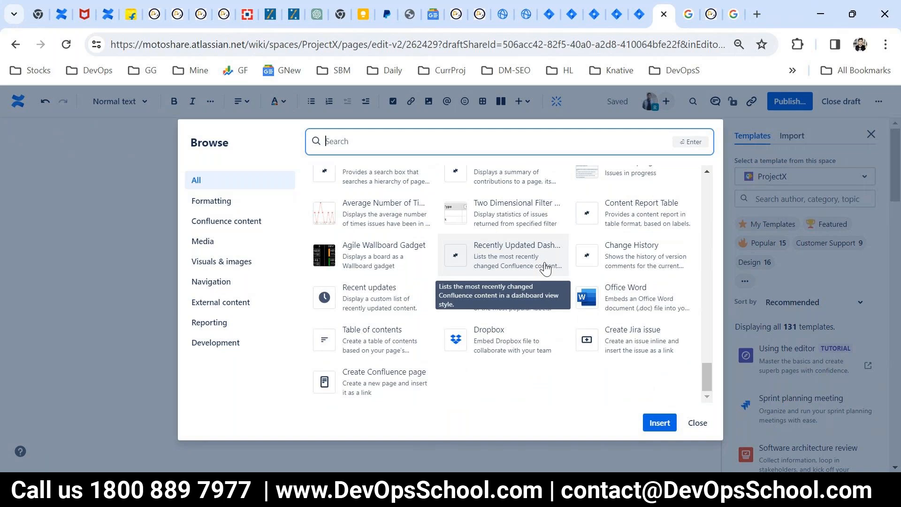
scroll(511, 361, "up", 5)
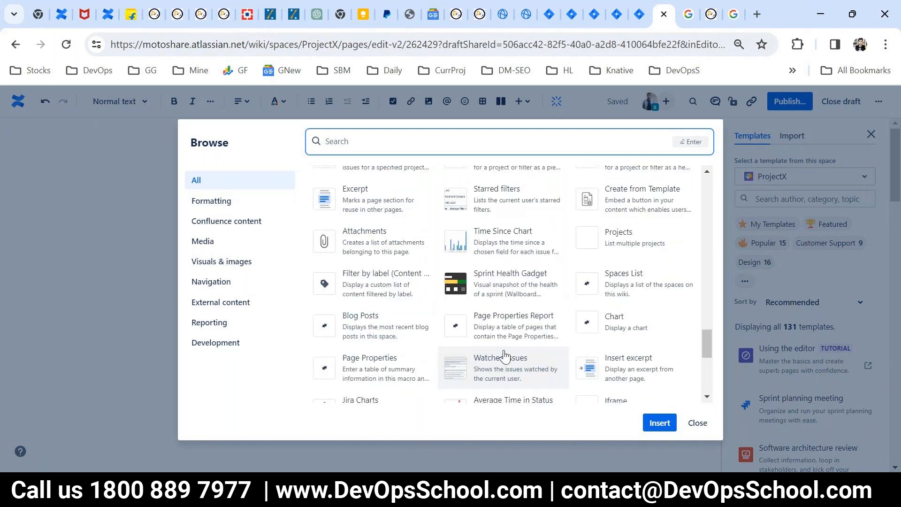
scroll(505, 356, "up", 5)
scroll(505, 356, "up", 10)
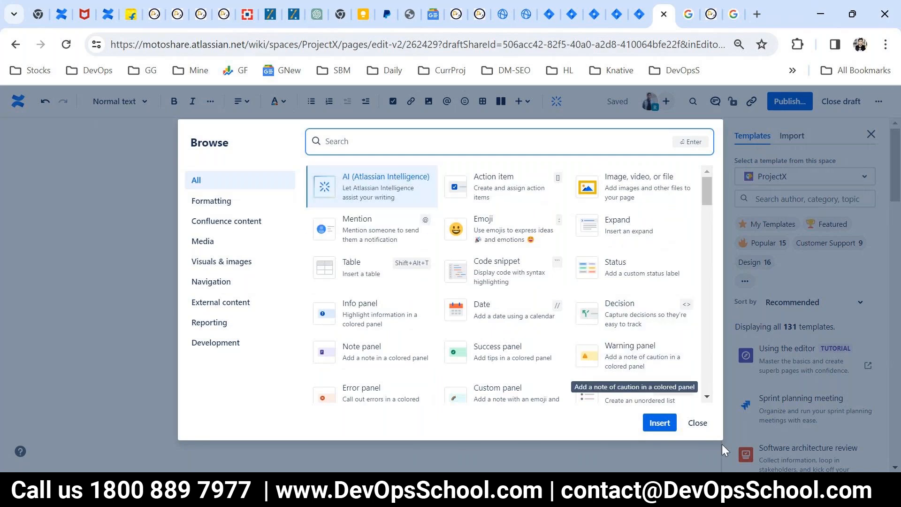
left_click(697, 422)
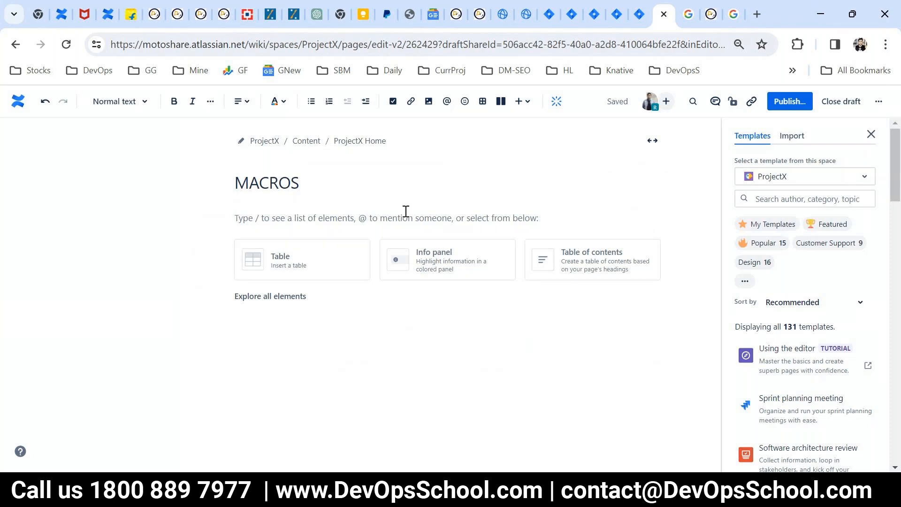
left_click(482, 101)
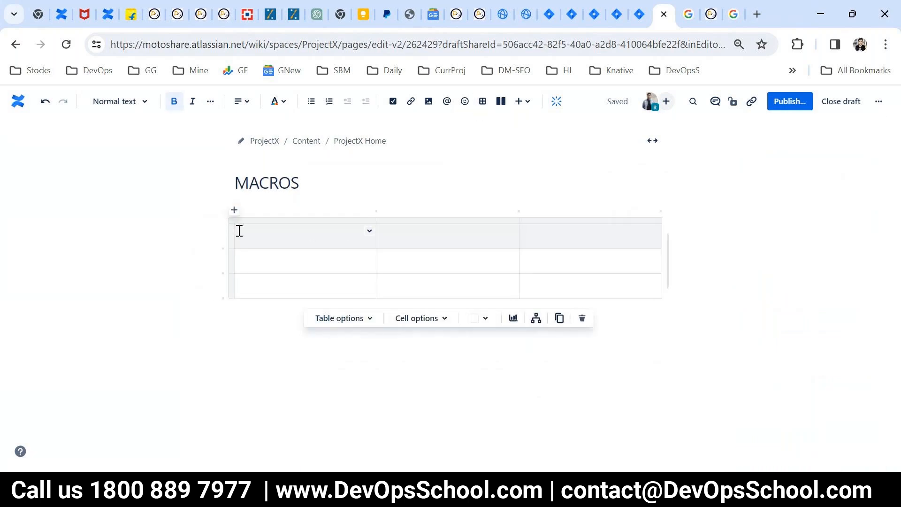
left_click(462, 235)
left_click(523, 282)
left_click(353, 319)
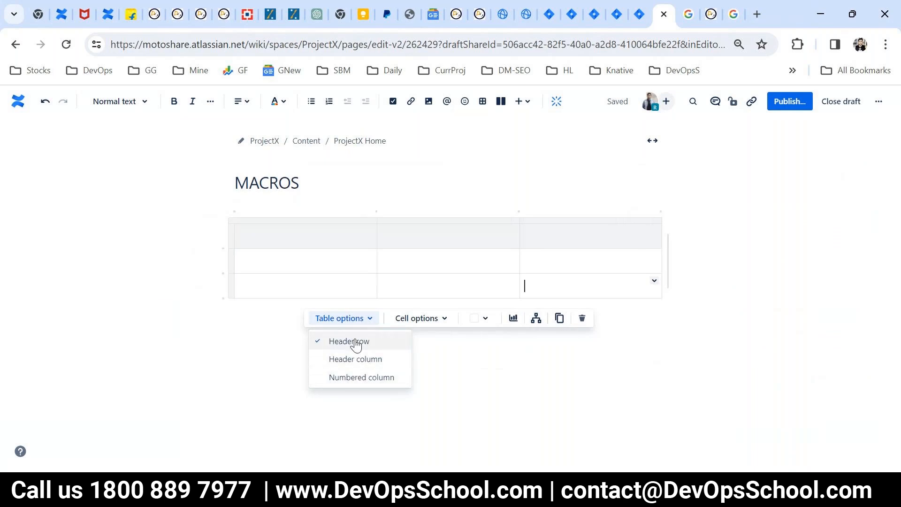
left_click(417, 329)
left_click(329, 230)
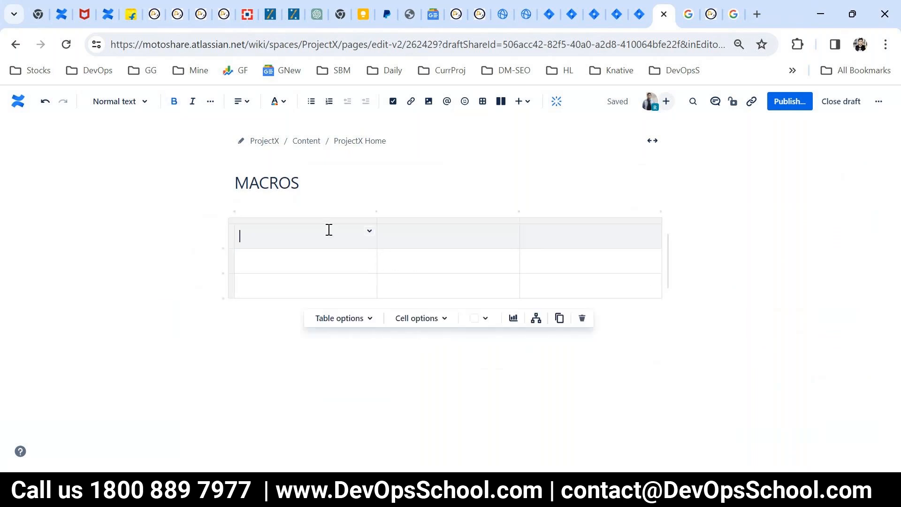
left_click(421, 318)
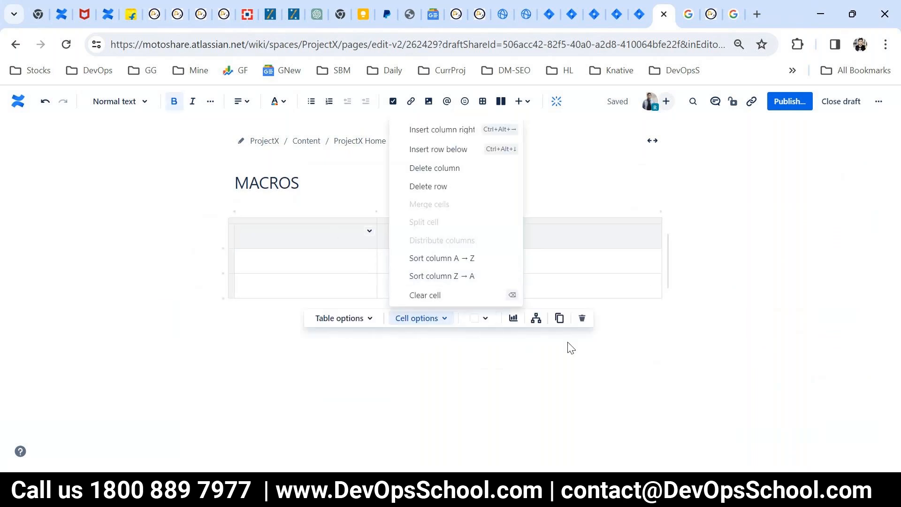
left_click(488, 365)
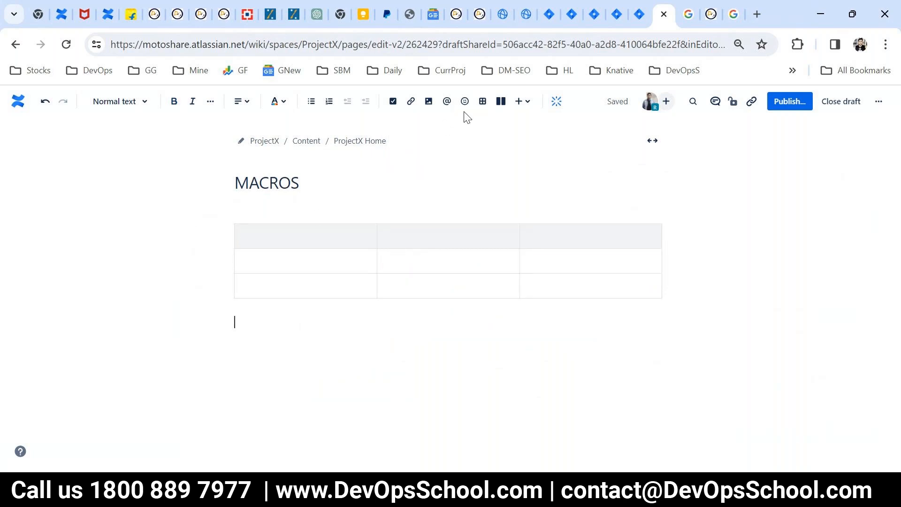
left_click(262, 232)
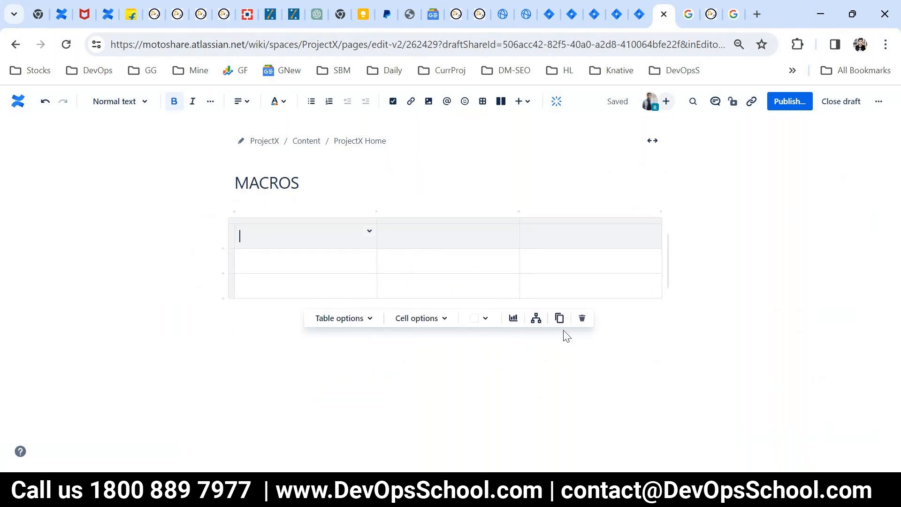
left_click(578, 323)
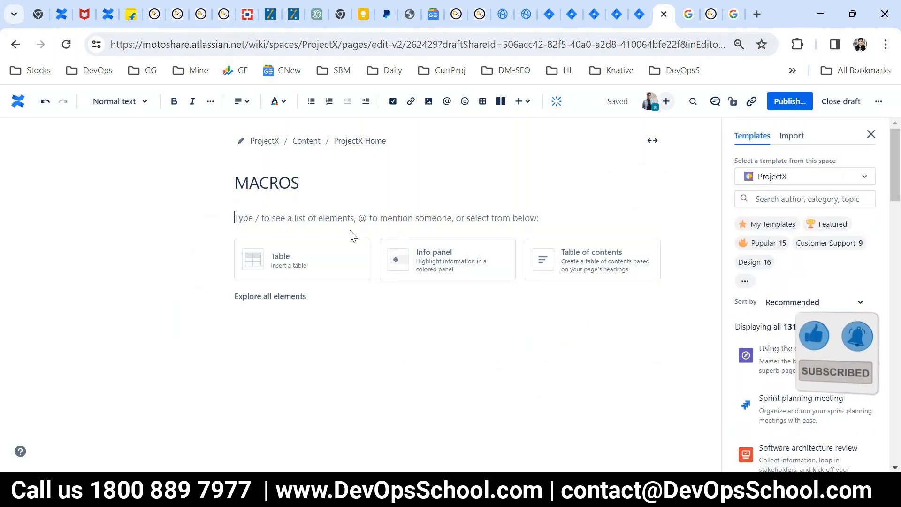
- Insert a layout section and set it to three columns with sidebars
left_click(501, 102)
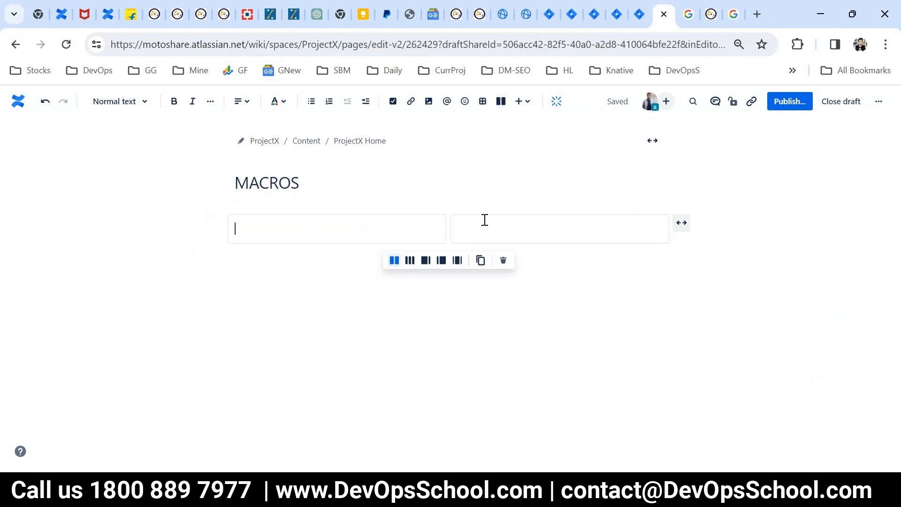
left_click(409, 261)
left_click(425, 262)
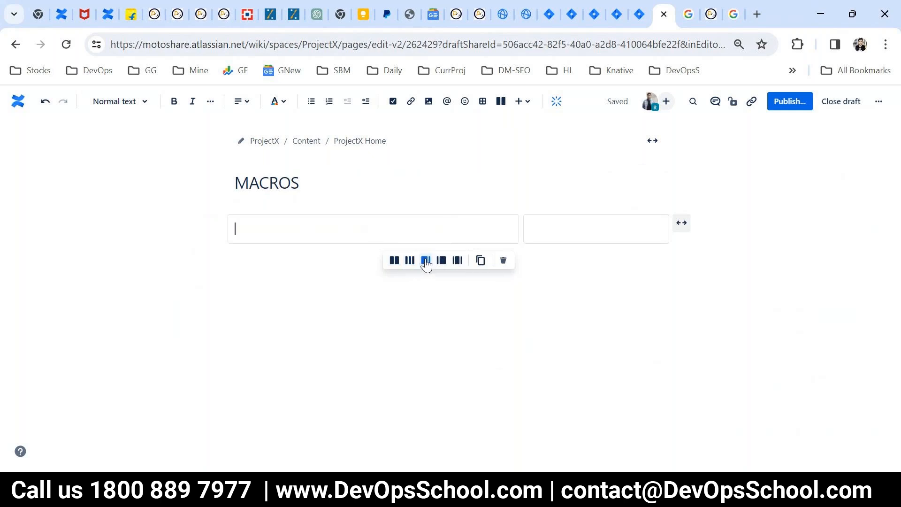
left_click(456, 264)
- Add three more layouts below: left sidebar, right sidebar, and three columns
left_click(305, 261)
left_click(500, 102)
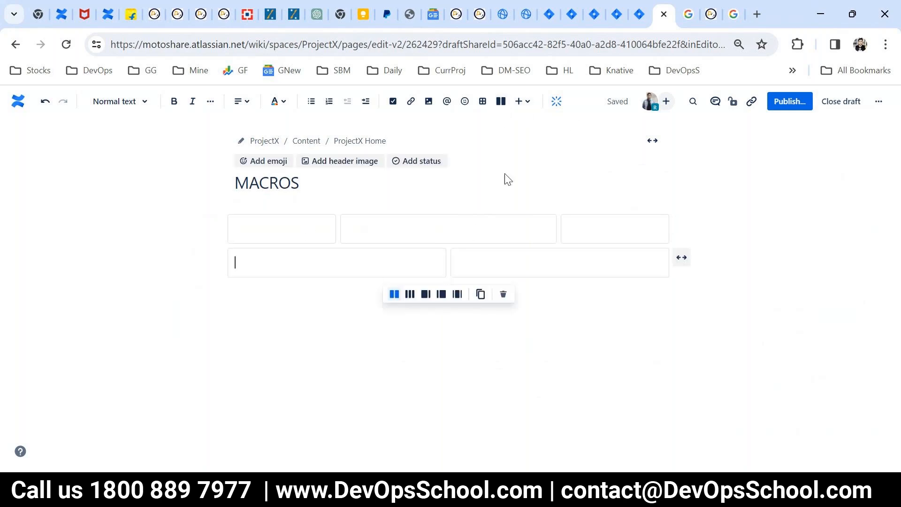
left_click(441, 294)
left_click(297, 299)
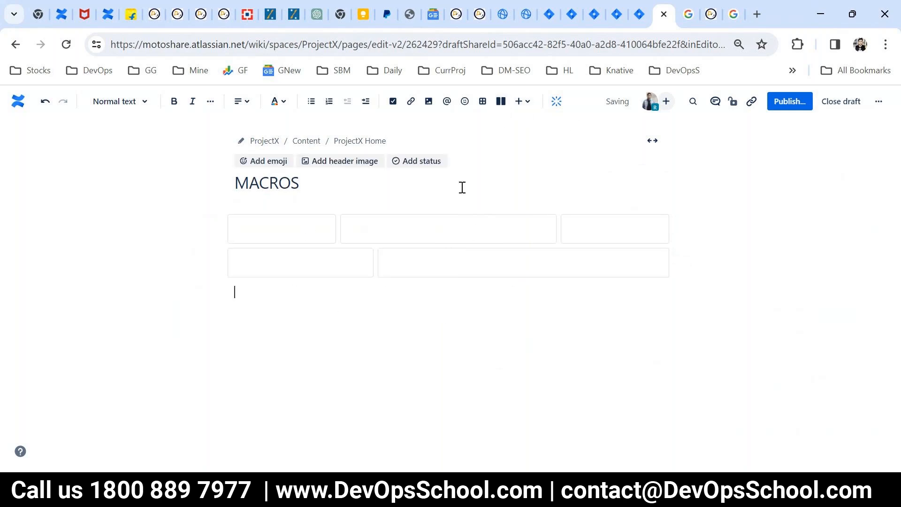
left_click(501, 101)
left_click(425, 328)
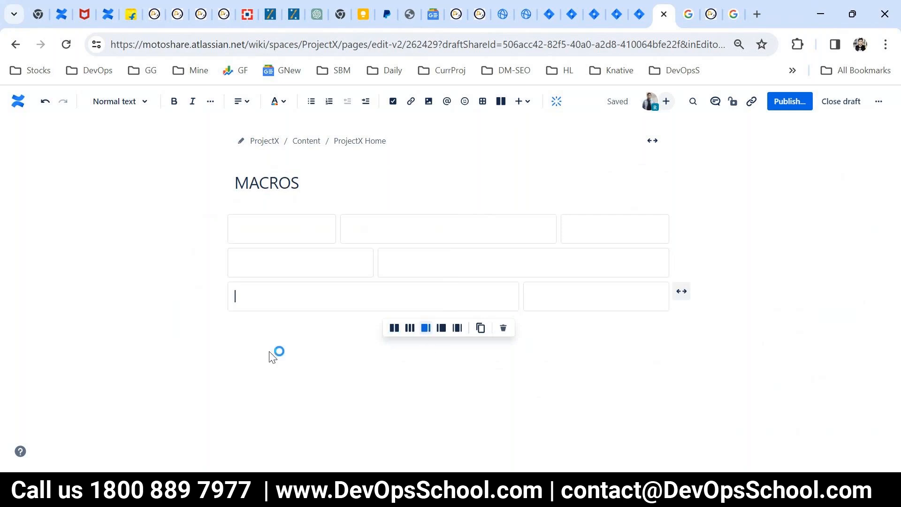
left_click(275, 353)
left_click(498, 103)
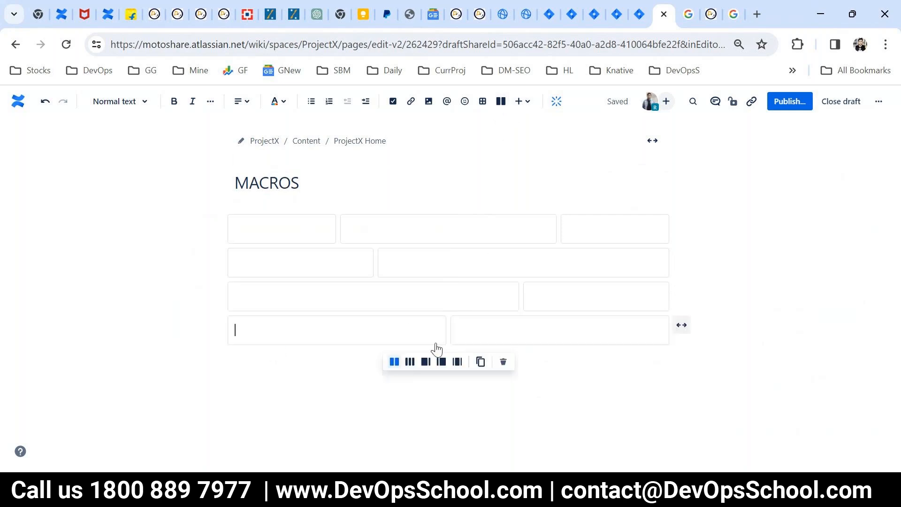
left_click(410, 361)
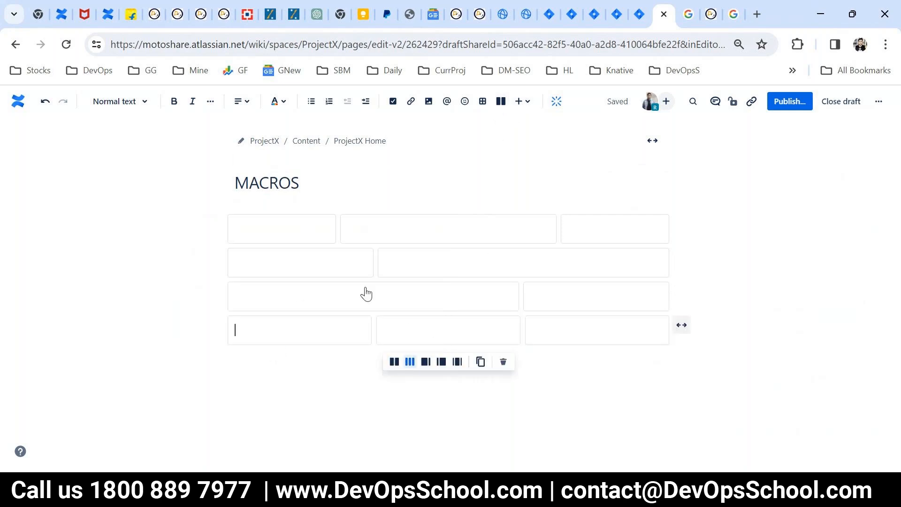
- Type placeholder text such as dasda and dsadsa into the columns of the first three layouts
left_click(271, 241)
left_click(288, 229)
type("dasda")
left_click(426, 227)
type("dsadasddas")
left_click(592, 229)
type("dsadsad")
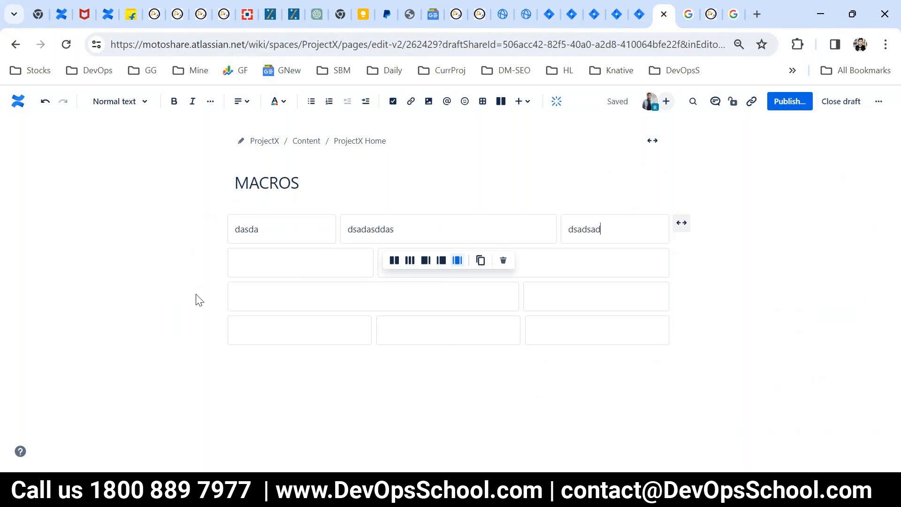
left_click(263, 263)
type("dsadsa")
left_click(446, 261)
type("dsadsa")
left_click(296, 297)
type("dsadd")
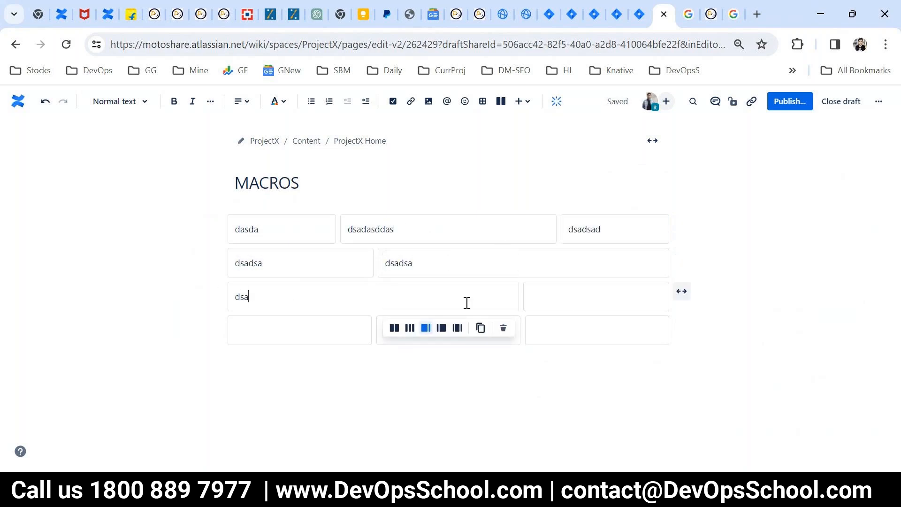
left_click(627, 300)
type("asdad")
- Fill the fourth layout's columns with placeholder text 'sa' and 'dsadsa', undoing accidental replacements
left_click(286, 342)
type("asdsa")
key("ctrl+z")
left_click(410, 326)
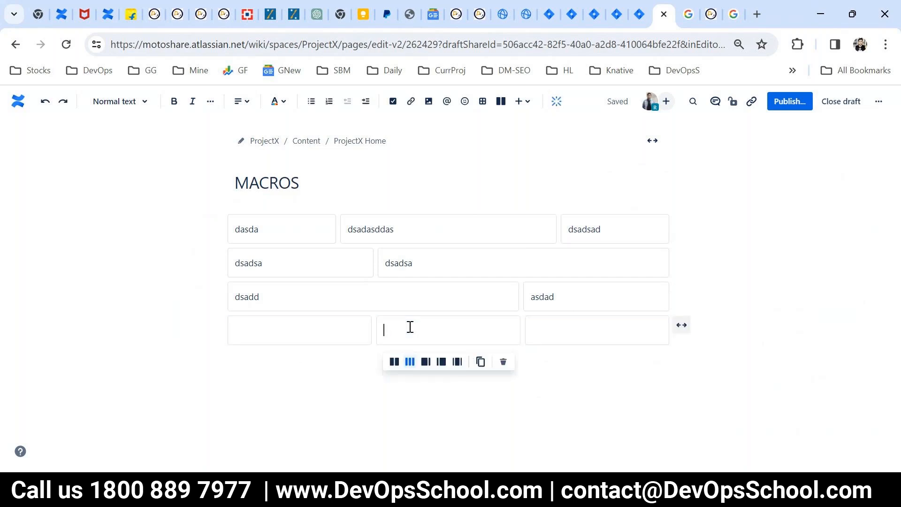
left_click(321, 324)
type("dsadsa")
key("ctrl+z")
key("ctrl+z")
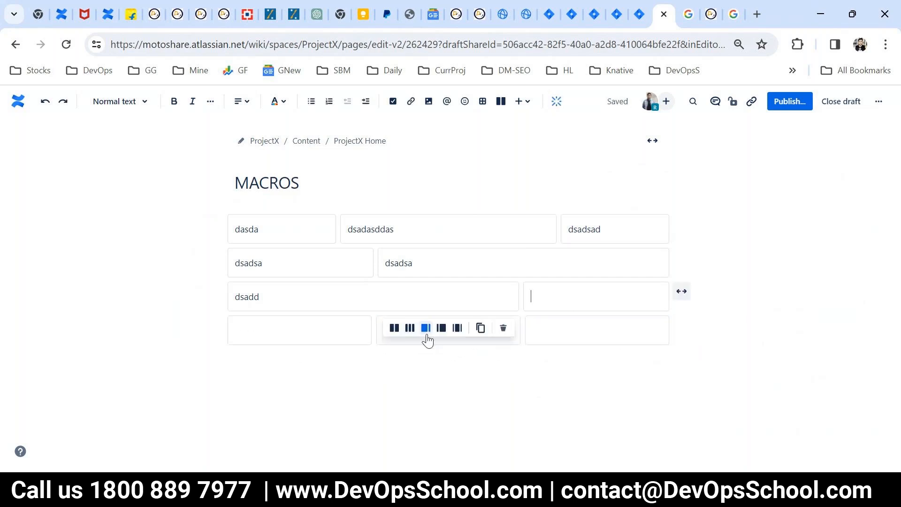
left_click(264, 330)
left_click(433, 328)
type("sa")
left_click(313, 336)
type("dsadsa")
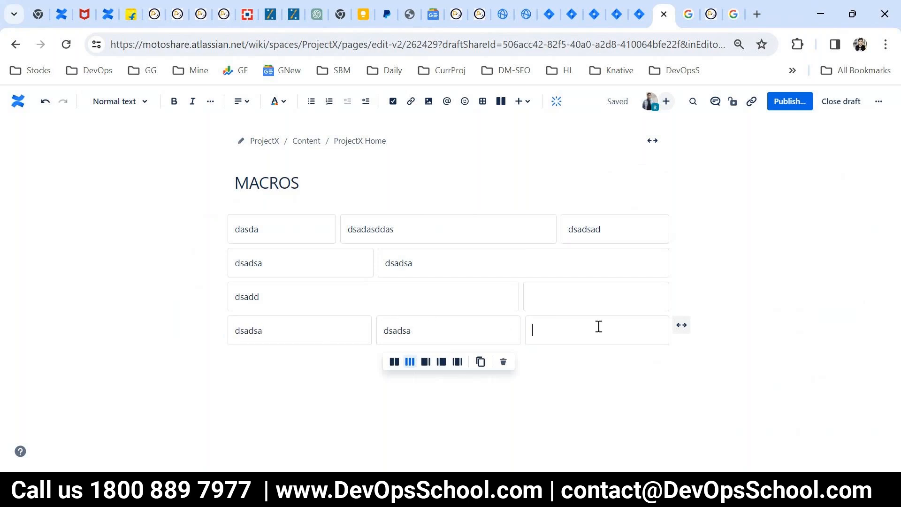
left_click_drag(283, 232, 238, 228)
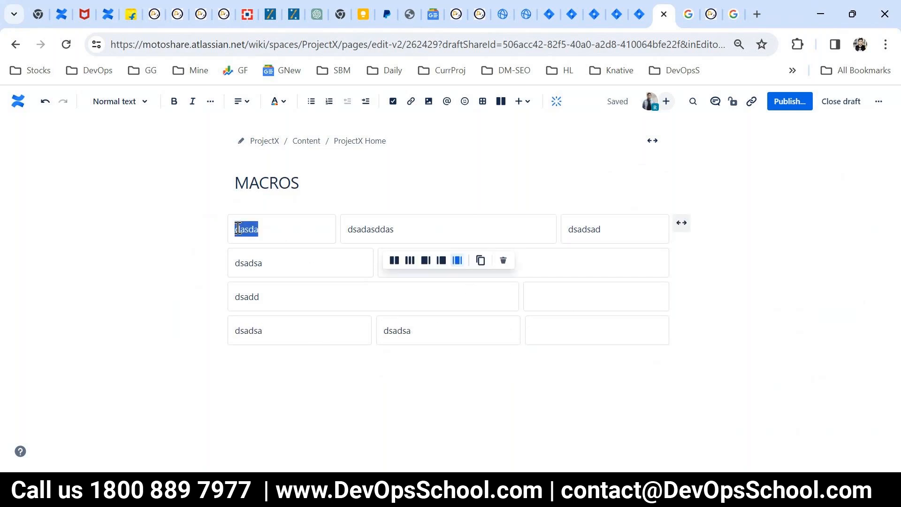
- Insert a table in the first column and upload the portrait photo into the middle column
left_click(483, 101)
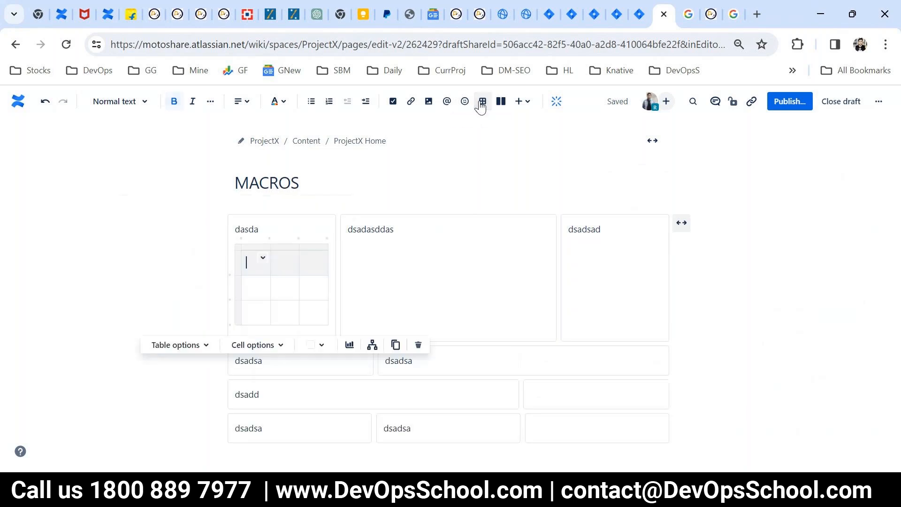
left_click(366, 274)
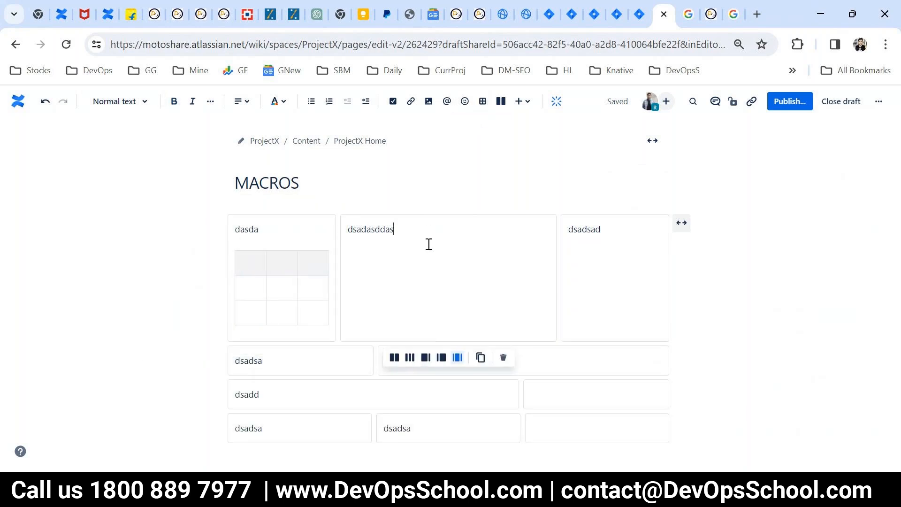
left_click(519, 101)
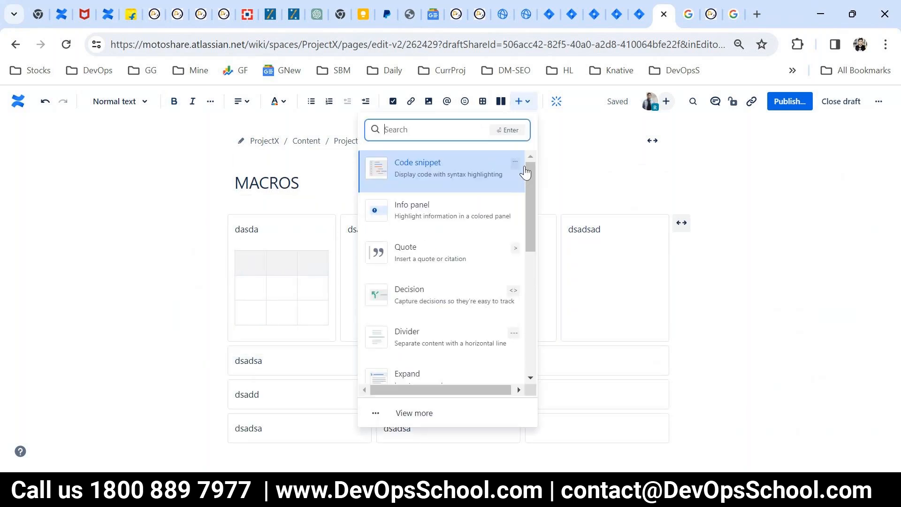
type("im")
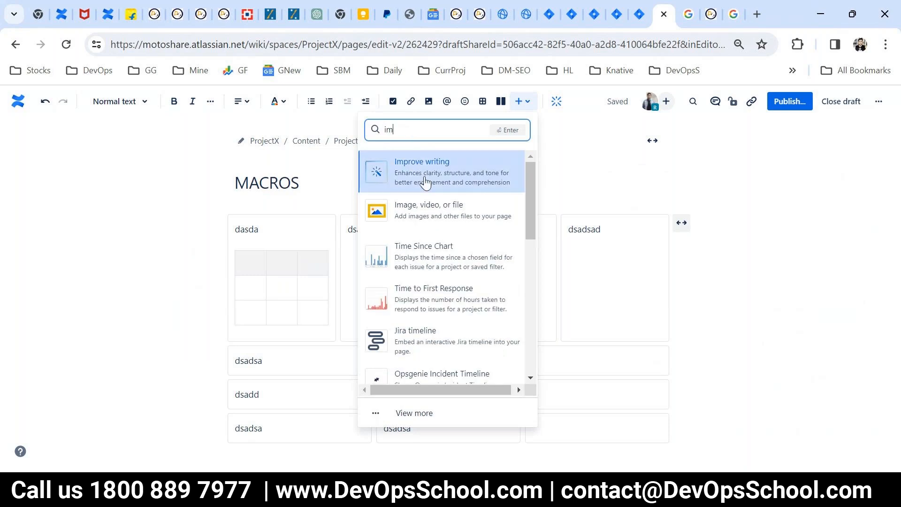
key("Escape")
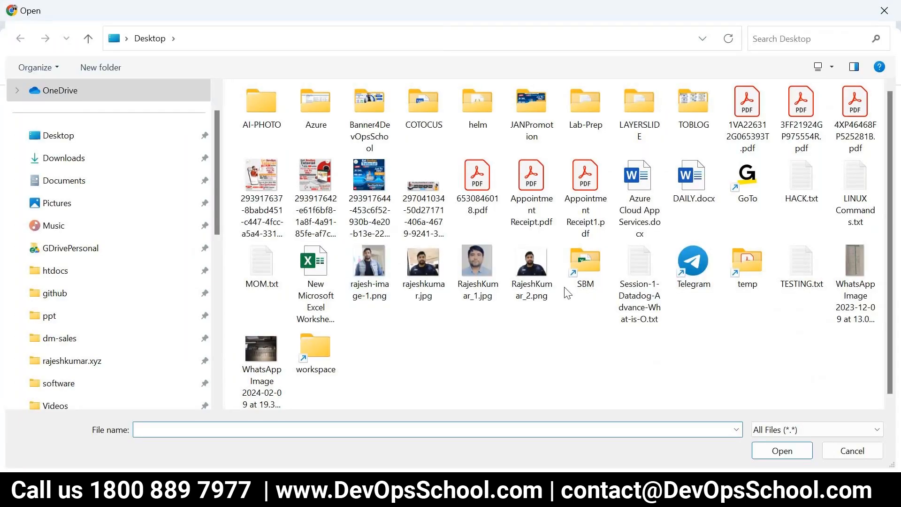
left_click(488, 282)
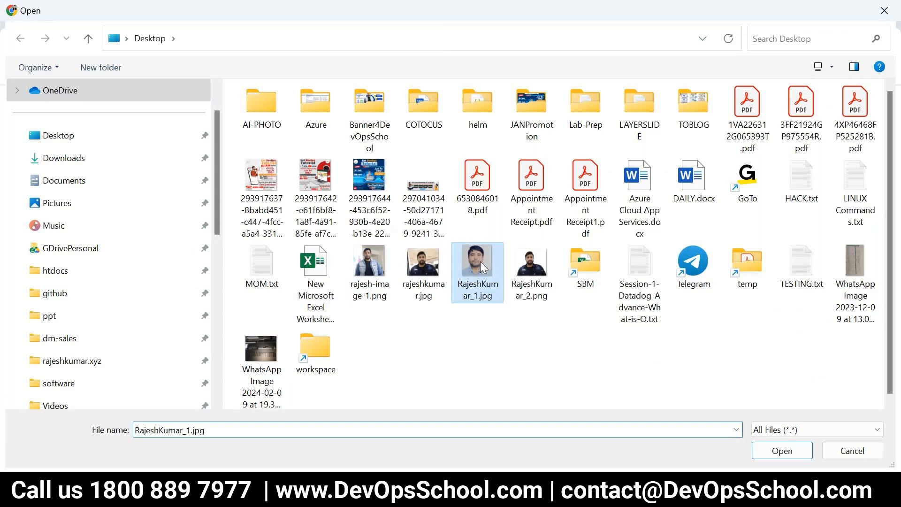
left_click(782, 450)
- Add a new line after the third column's text and review the top layout
scroll(543, 324, "down", 1)
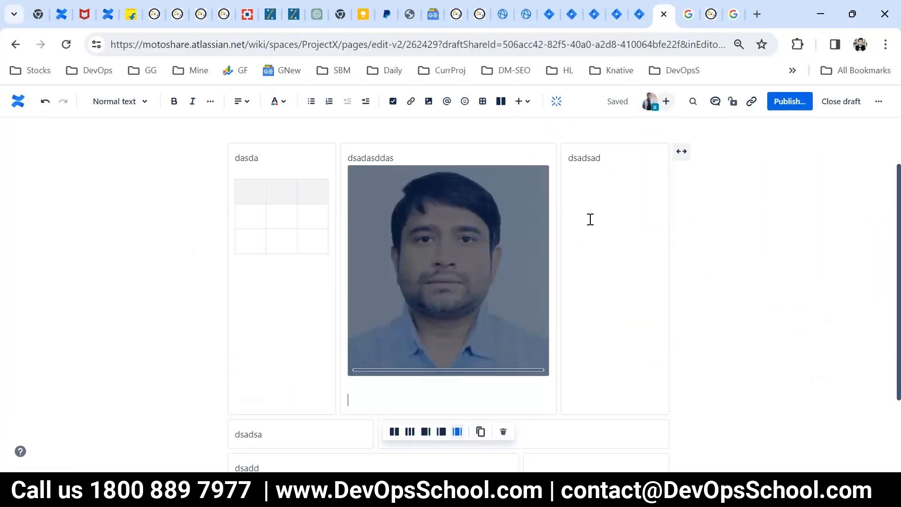
left_click_drag(589, 219, 586, 218)
scroll(611, 256, "up", 1)
left_click(616, 265)
key("Return")
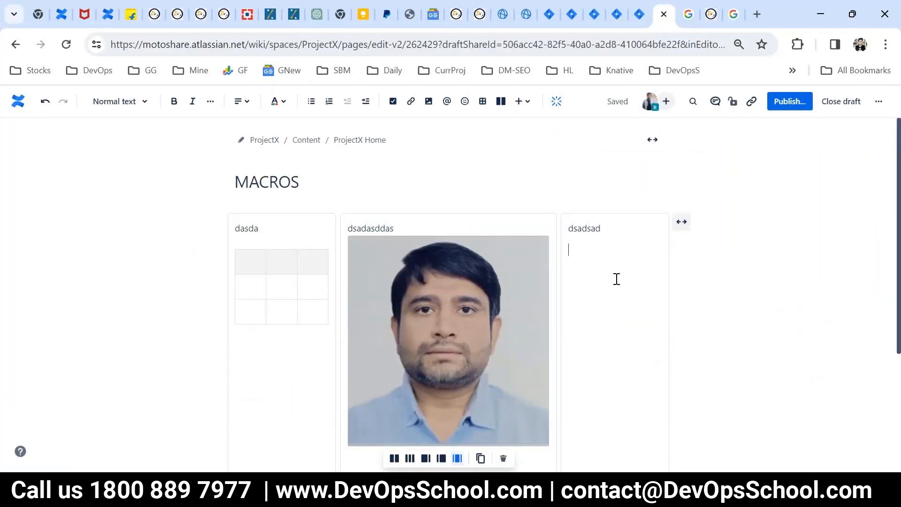
scroll(616, 278, "down", 2)
scroll(605, 291, "up", 2)
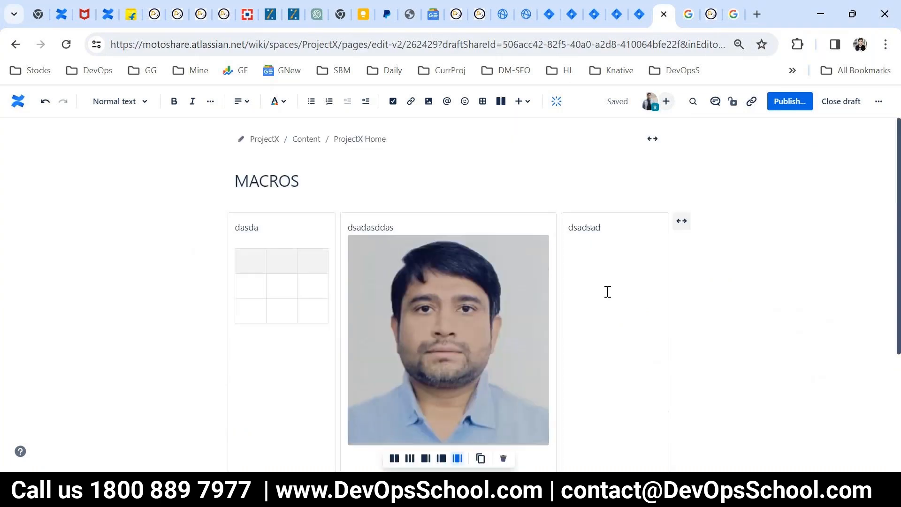
scroll(420, 281, "down", 4)
scroll(424, 285, "up", 3)
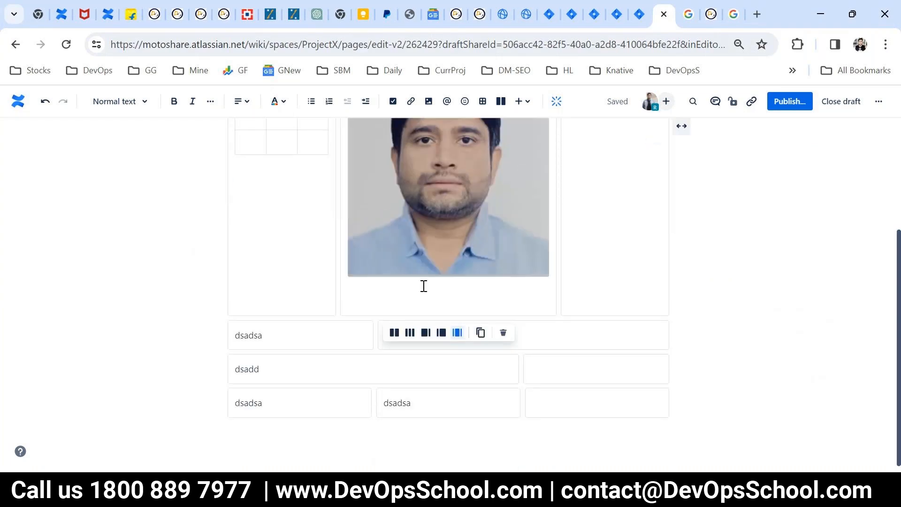
scroll(495, 322, "down", 3)
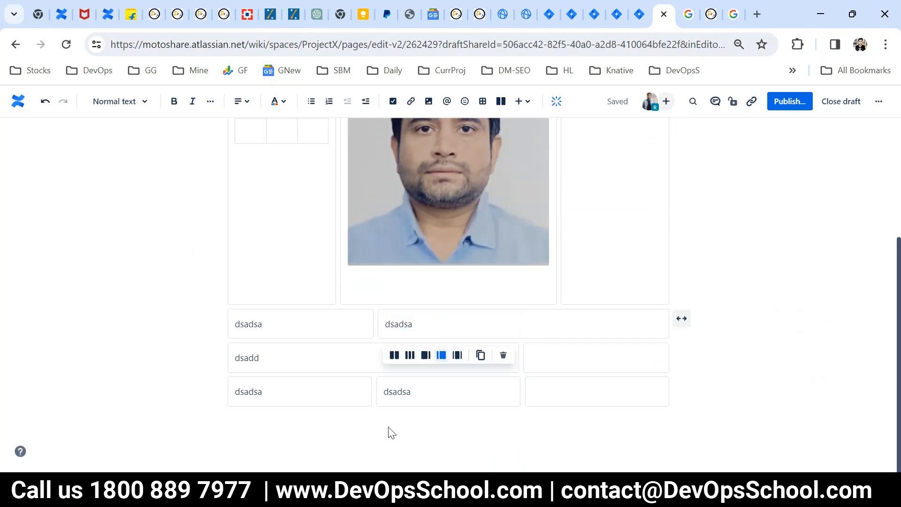
scroll(392, 422, "up", 4)
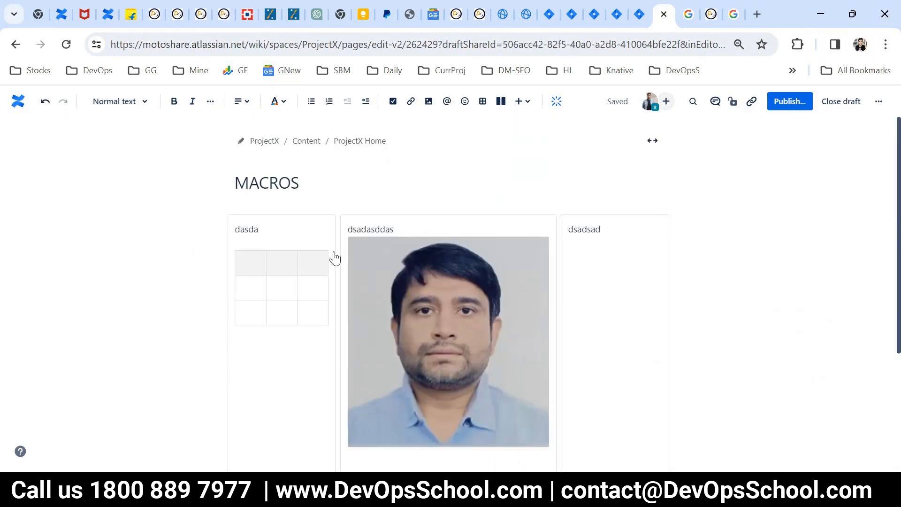
scroll(395, 329, "down", 4)
scroll(304, 324, "up", 4)
scroll(304, 324, "down", 4)
- Add a 'MOM' heading on a new line below the layouts
left_click(303, 434)
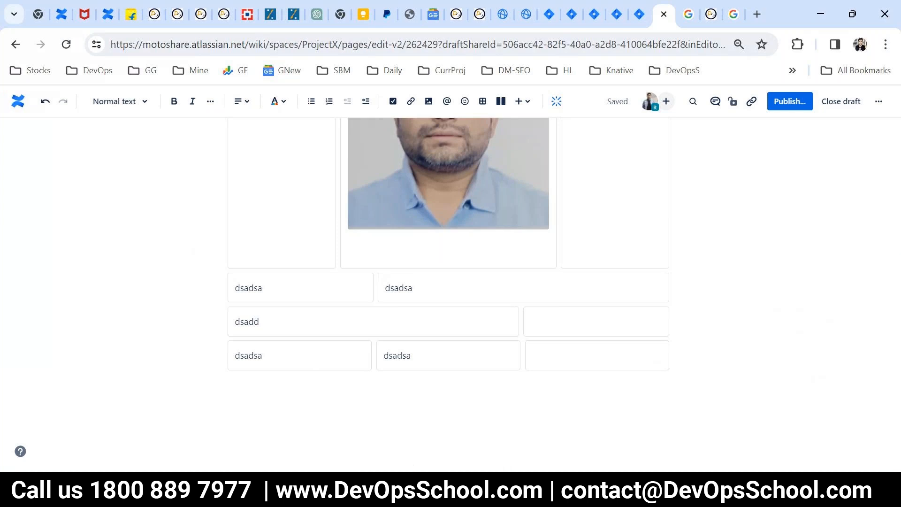
left_click(460, 493)
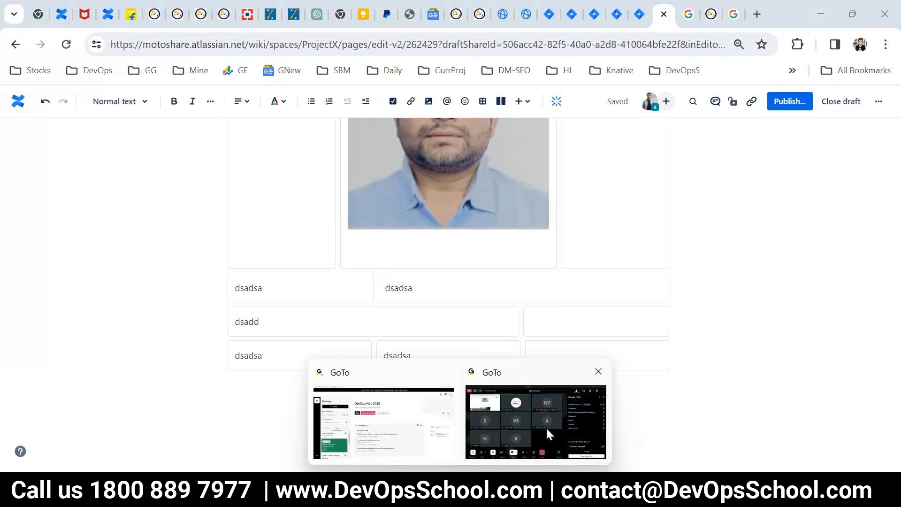
left_click(248, 403)
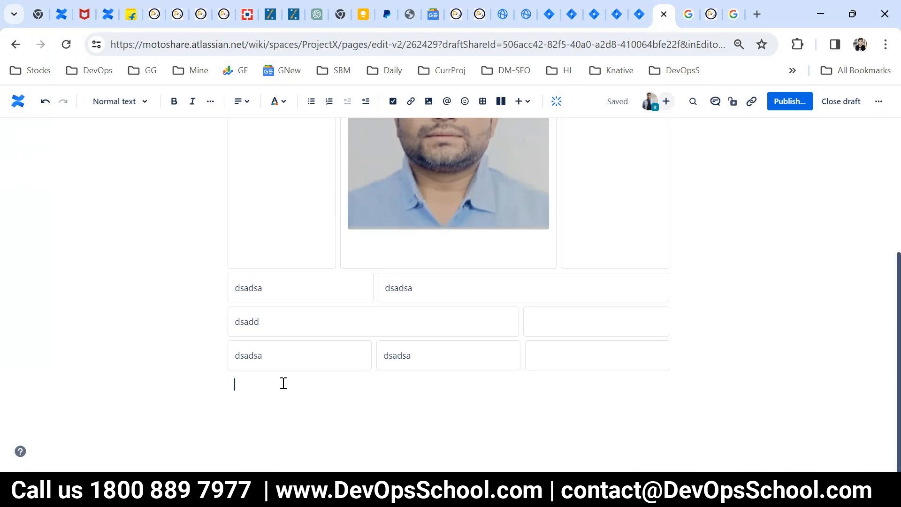
key("Return")
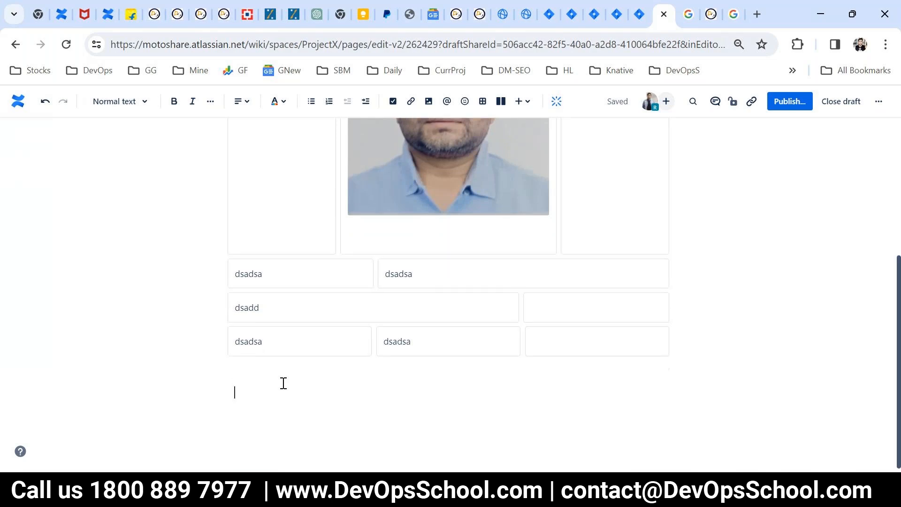
type("MOM")
key("Return")
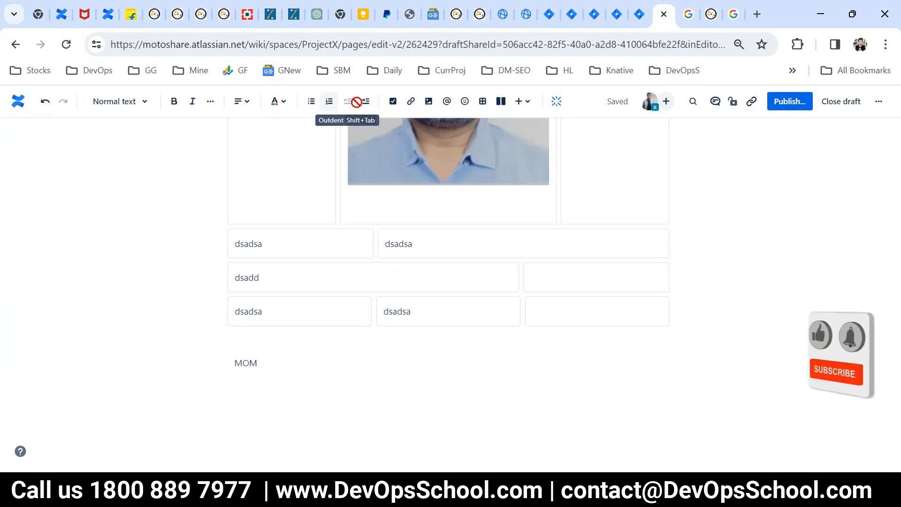
- Add action items 'Login page need to fixed' and 'Registeation page ineed to changes'
left_click(394, 104)
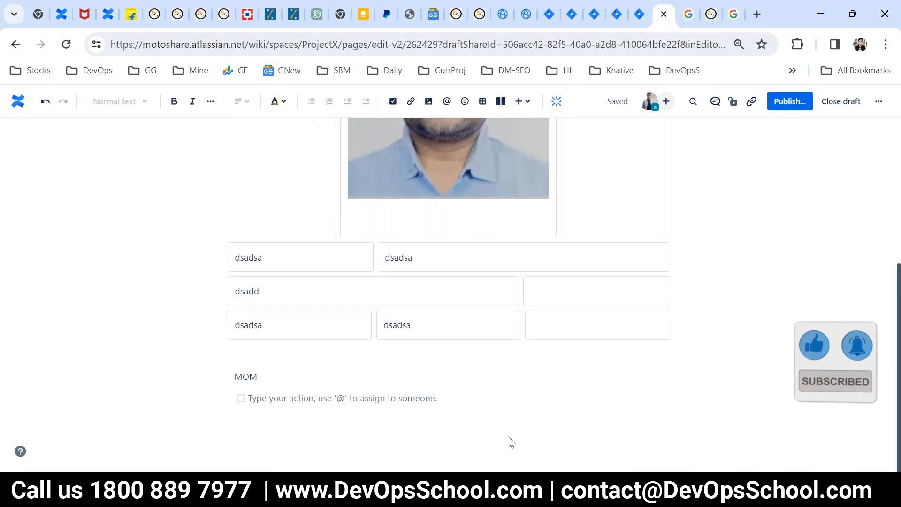
type("Logi")
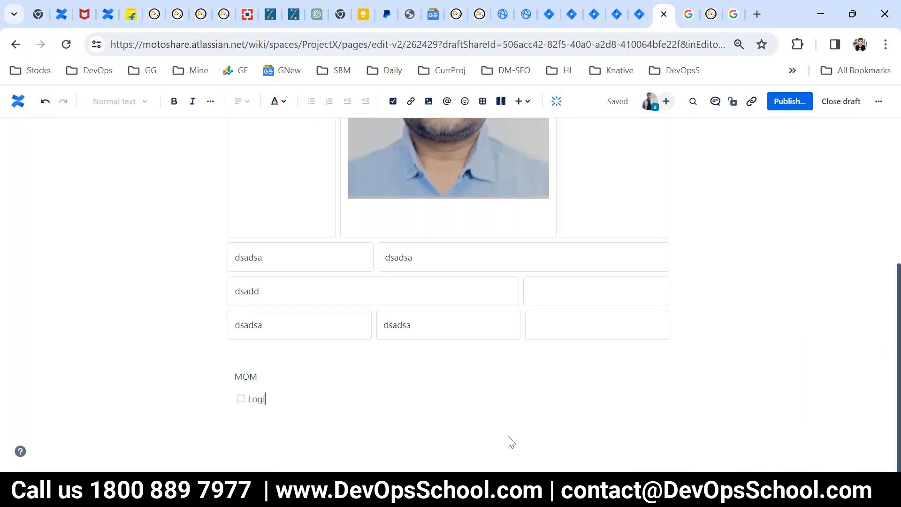
type("n page need to fixed")
key("Return")
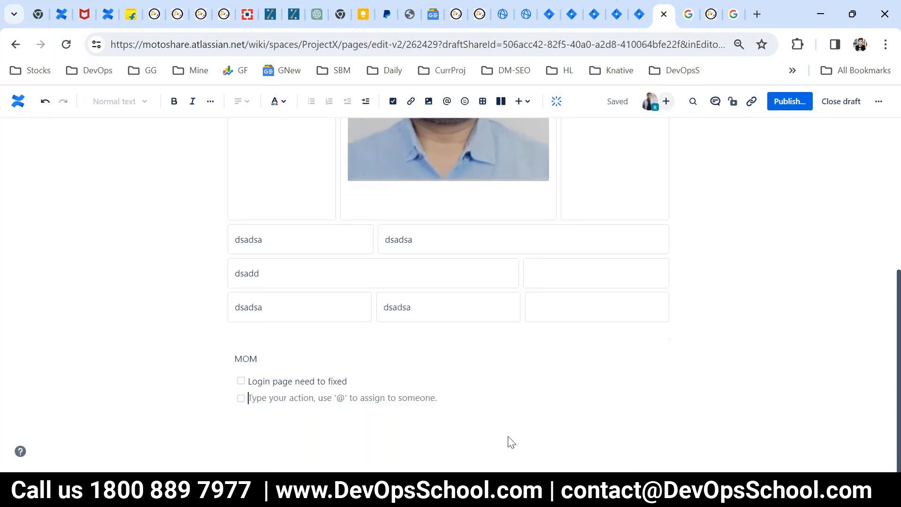
type("Registe")
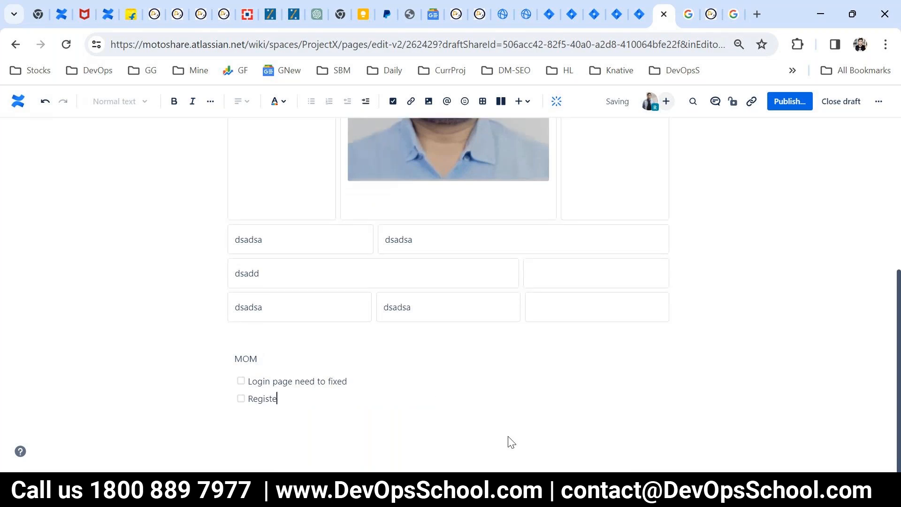
type("ation page ineed to changes")
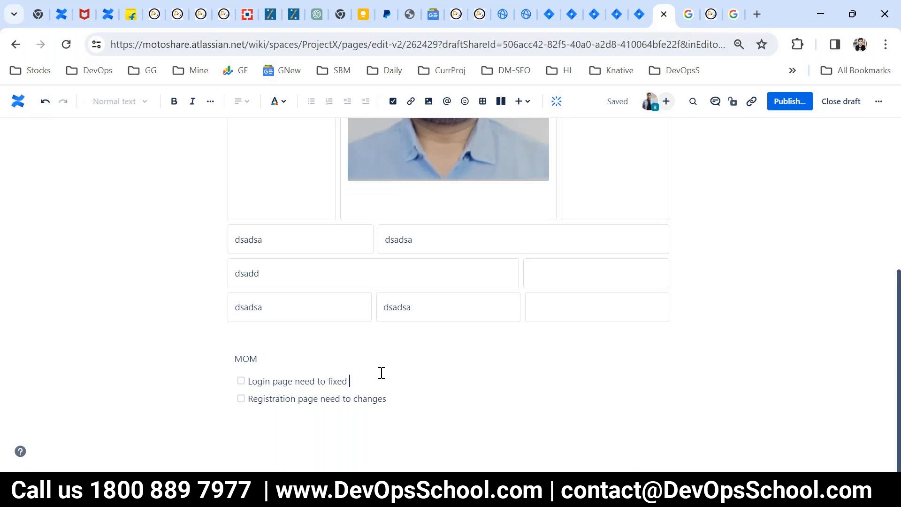
- @-mention the same teammate on both action items to assign them
type("@r")
key("BackSpace")
type("s")
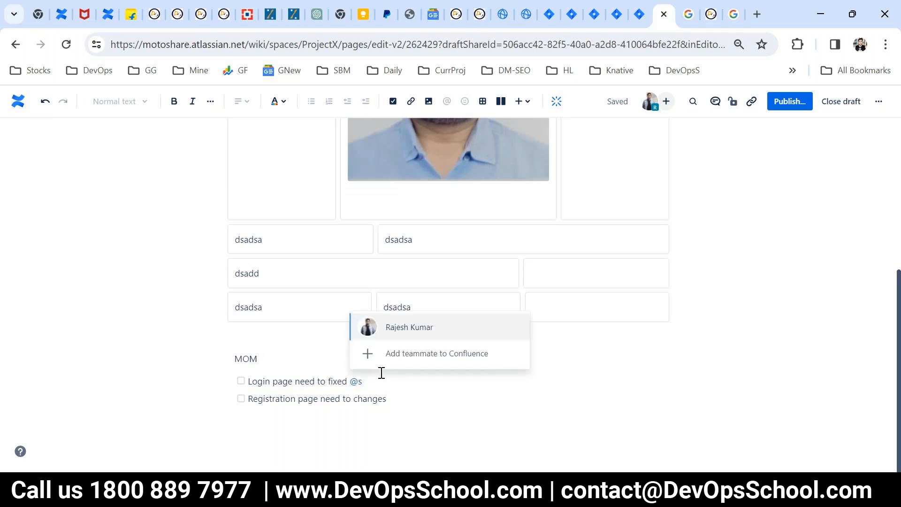
key("Return")
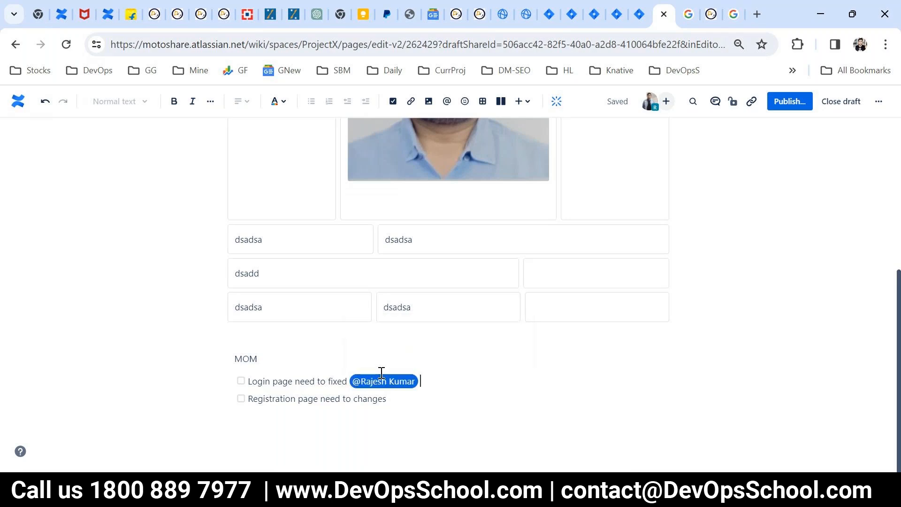
left_click(452, 398)
type("2")
key("BackSpace")
type("@raj")
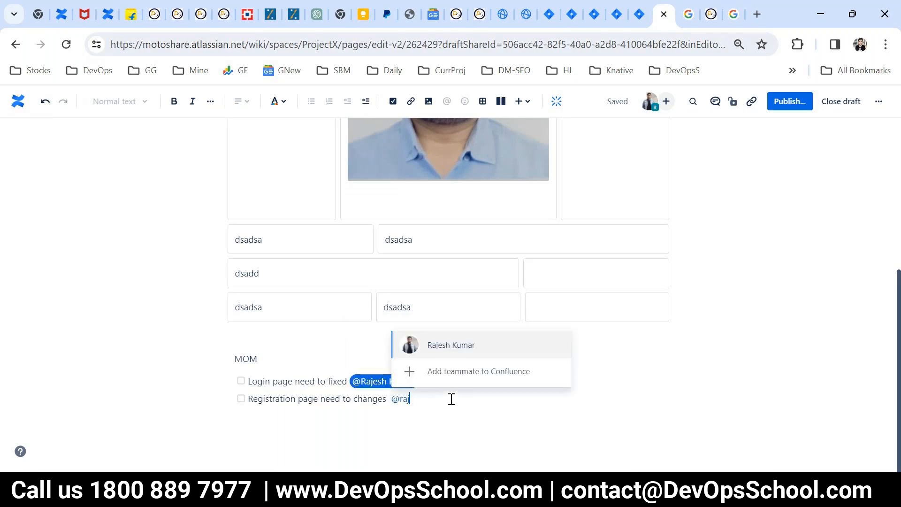
key("Return")
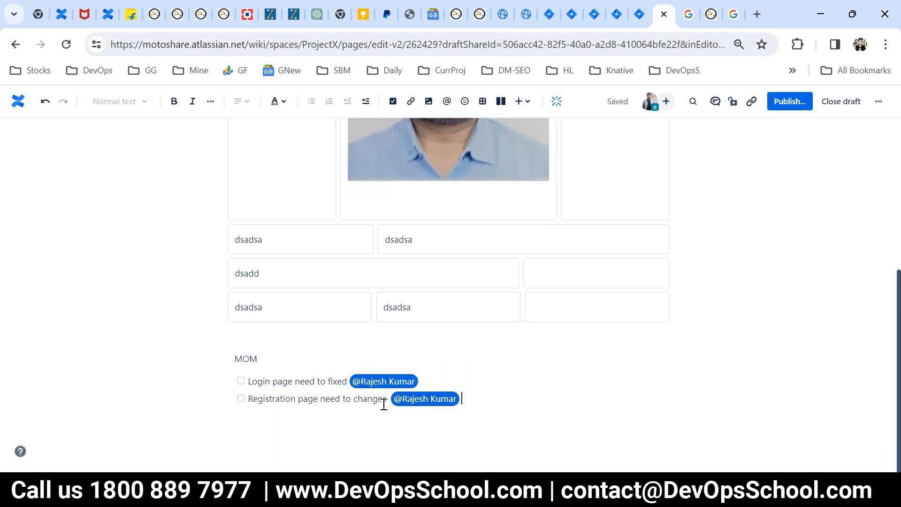
- Extend the MOM heading with 'TOD' toward 'MOM TODAY'
left_click_drag(273, 381, 337, 381)
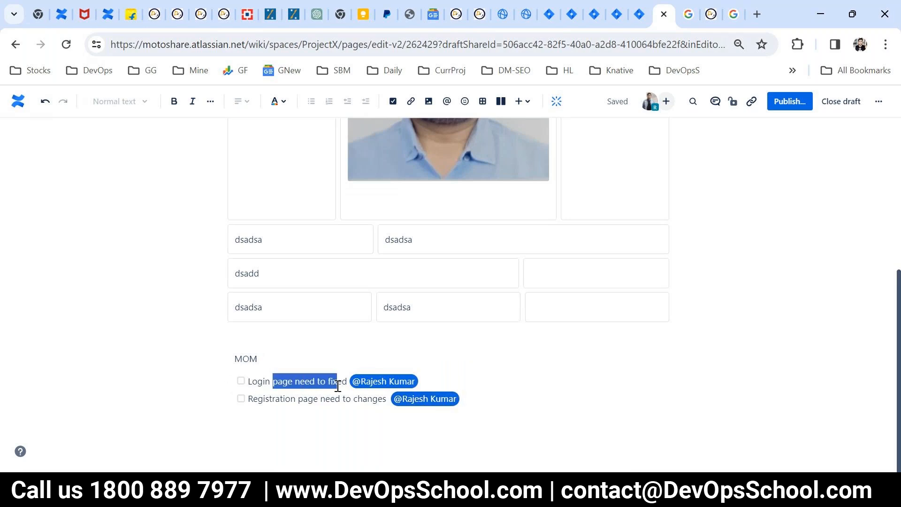
left_click(279, 361)
type("TODAY")
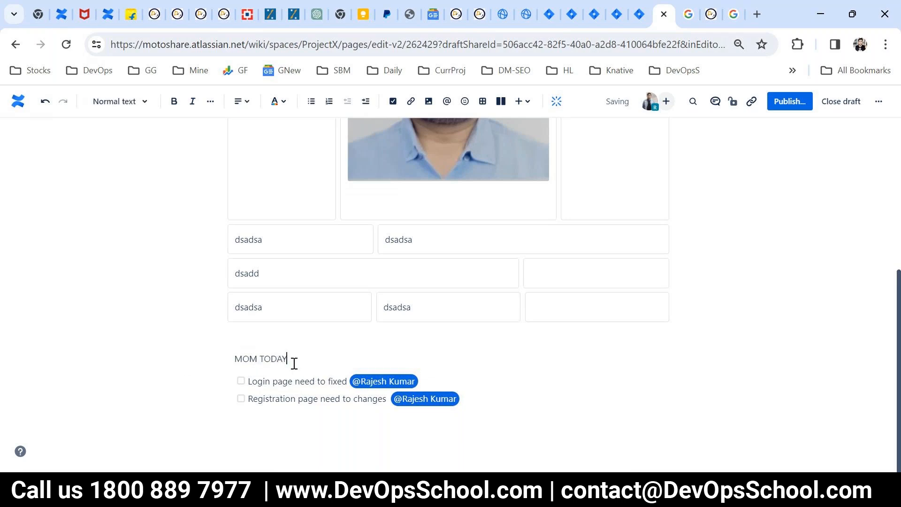
- Publish the MACROS page and check its action items on the live page
left_click(301, 381)
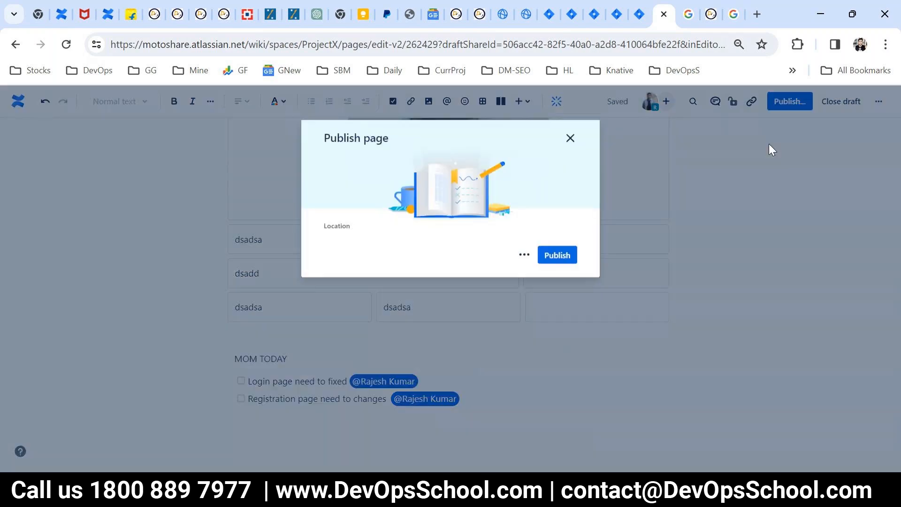
left_click(556, 393)
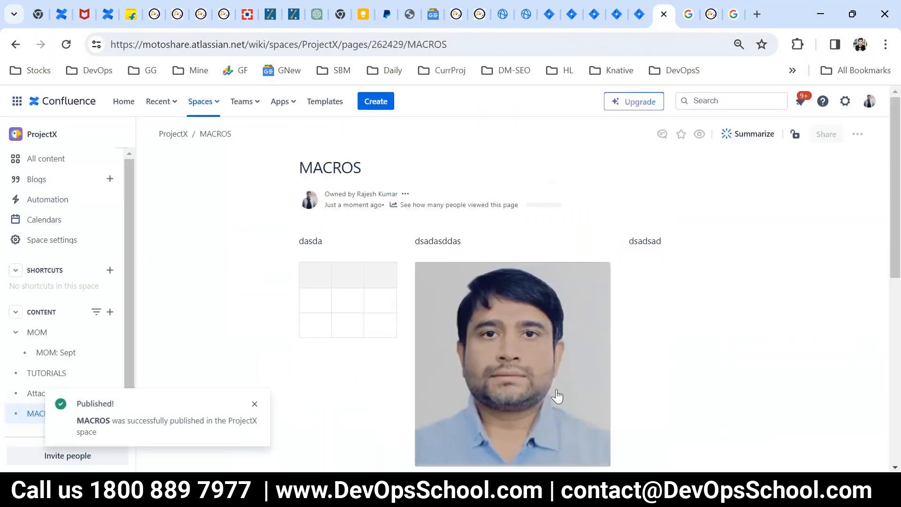
scroll(469, 403, "down", 10)
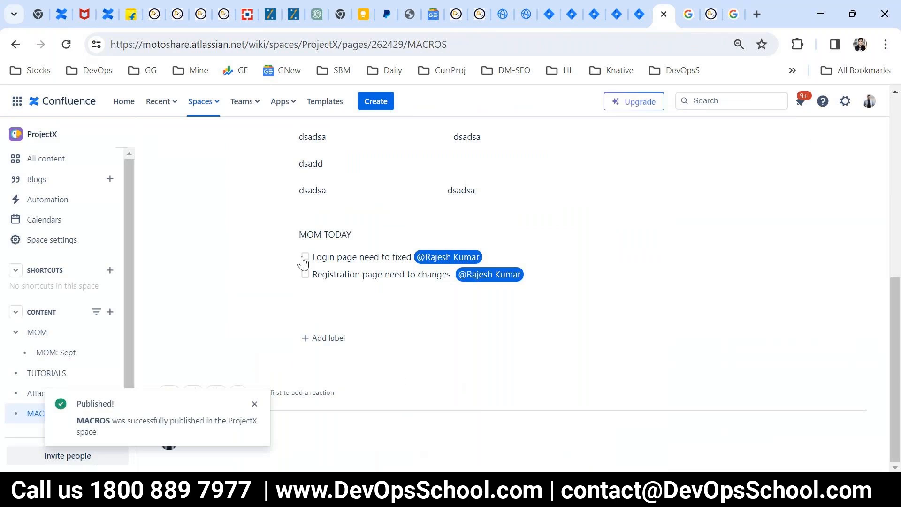
left_click_drag(539, 286, 336, 237)
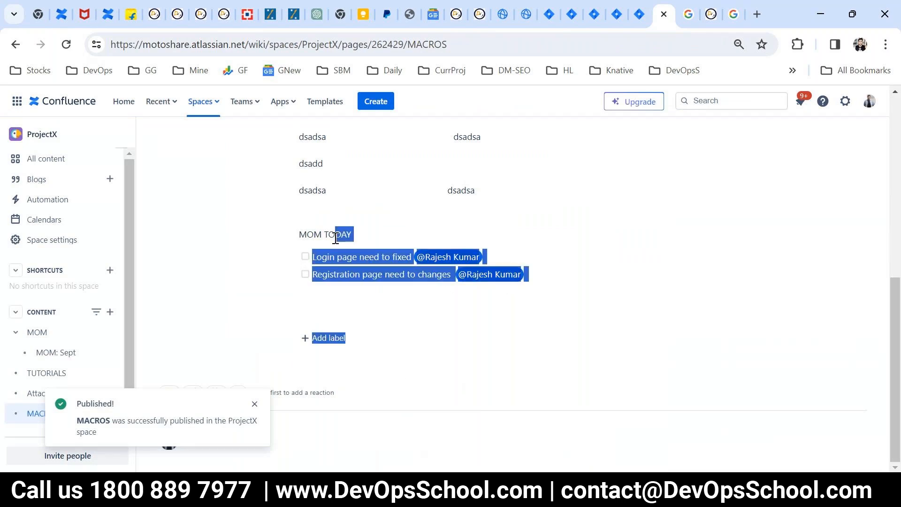
left_click(440, 322)
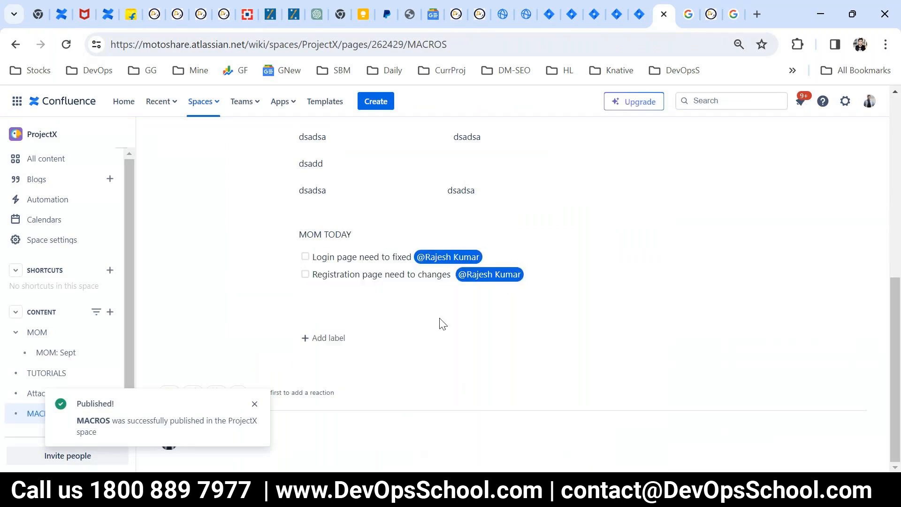
- Open the Tasks page from the account menu in a new tab to see both assigned items
left_click(869, 103)
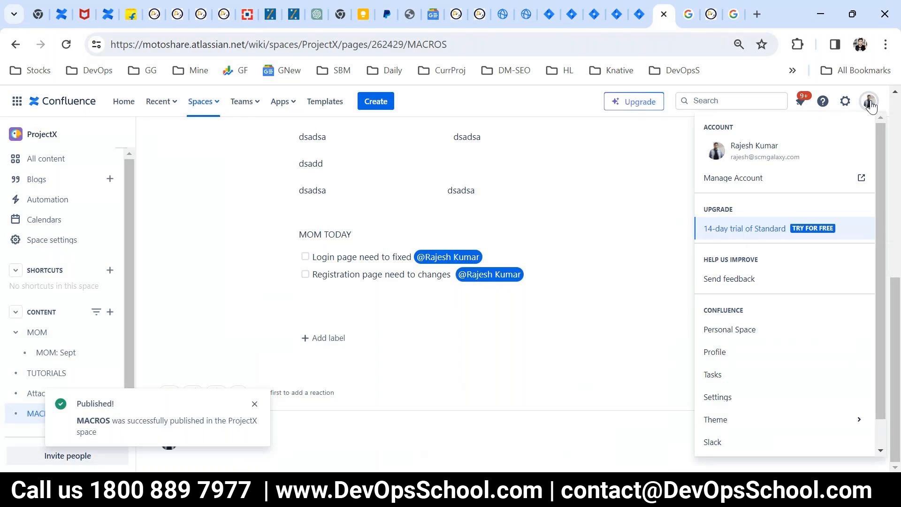
scroll(756, 334, "down", 1)
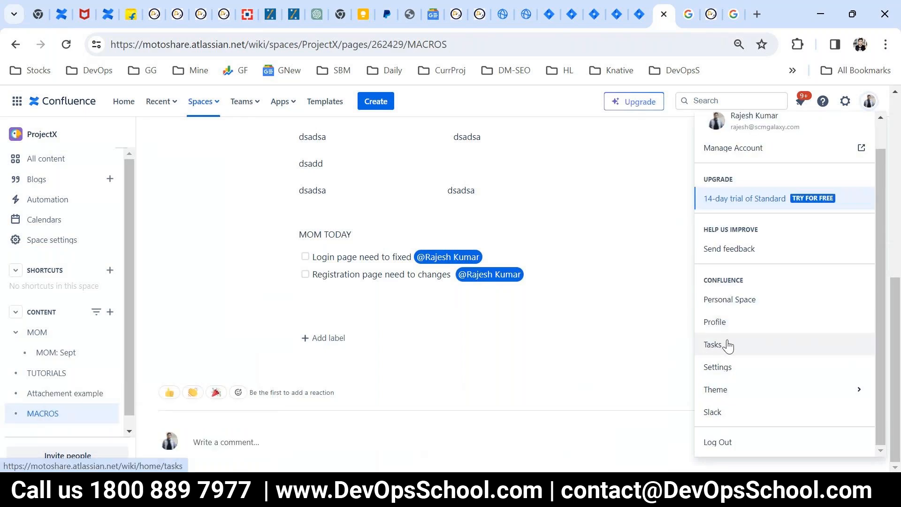
right_click(727, 345)
left_click(745, 180)
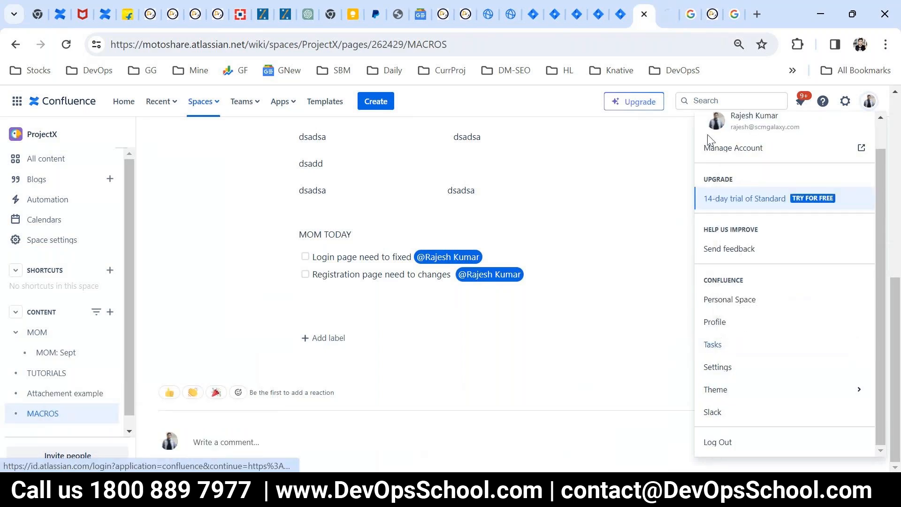
left_click(668, 15)
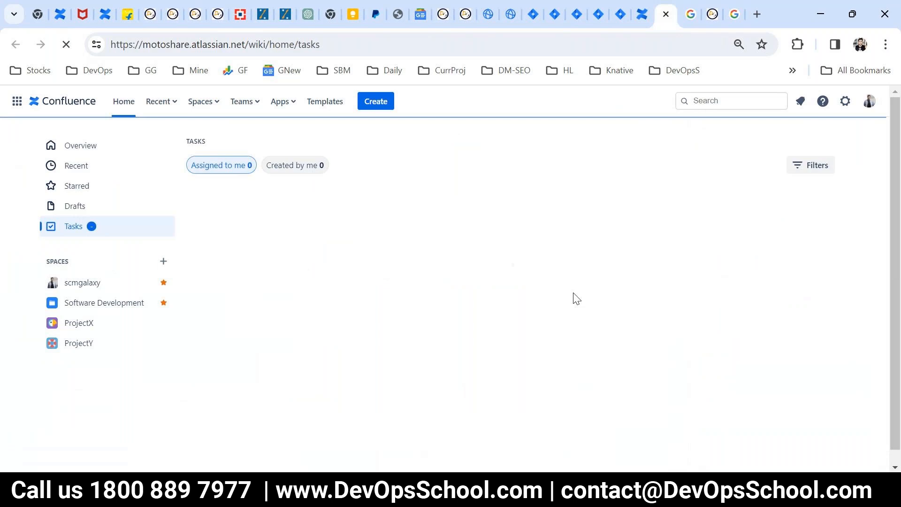
left_click(163, 45)
double_click(162, 45)
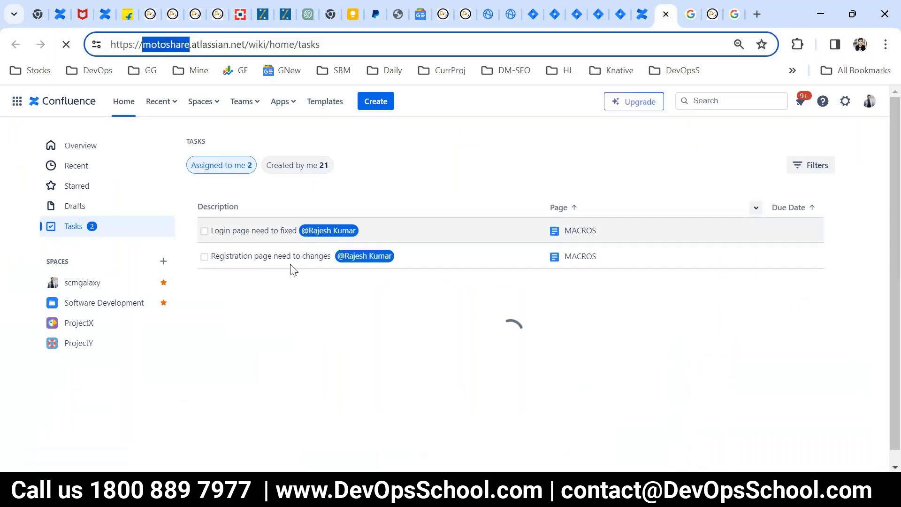
left_click(290, 265)
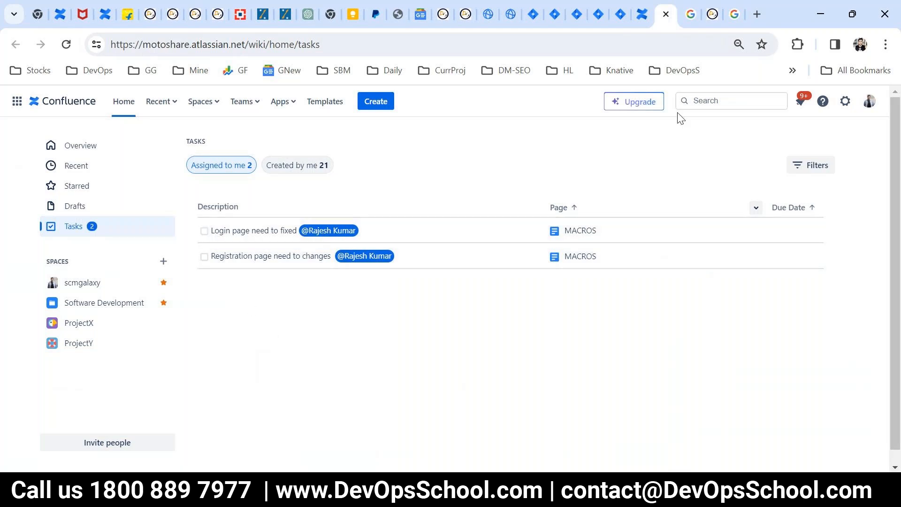
- Check off 'Login page need to fixed', refresh the Tasks list, and return to MACROS
left_click(642, 14)
left_click(305, 257)
key("ctrl+Tab")
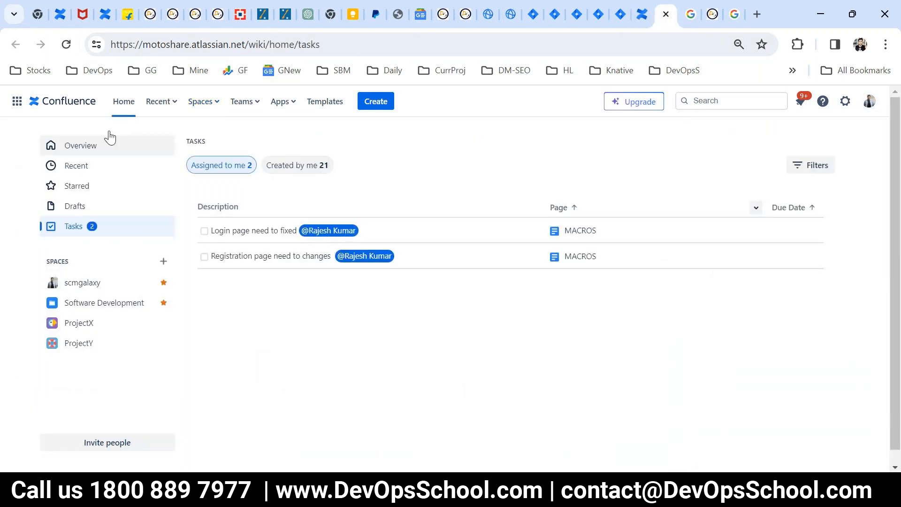
key("F5")
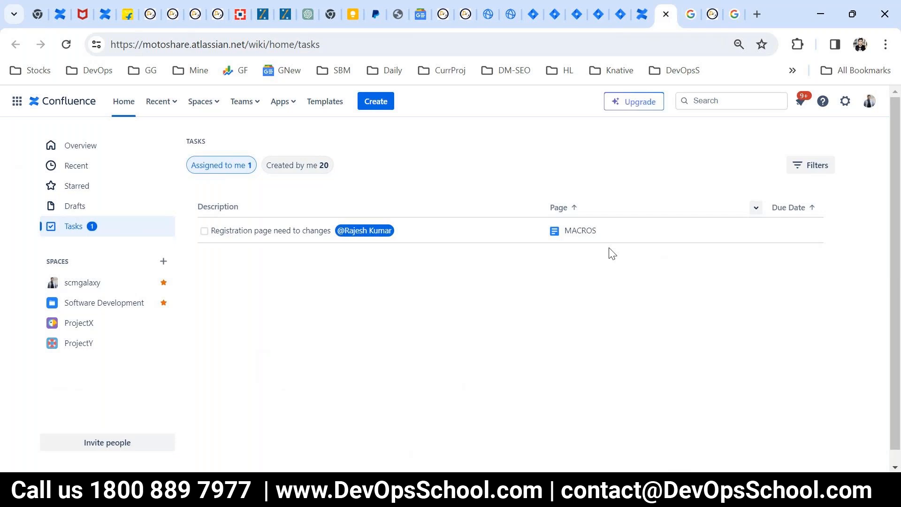
left_click(641, 14)
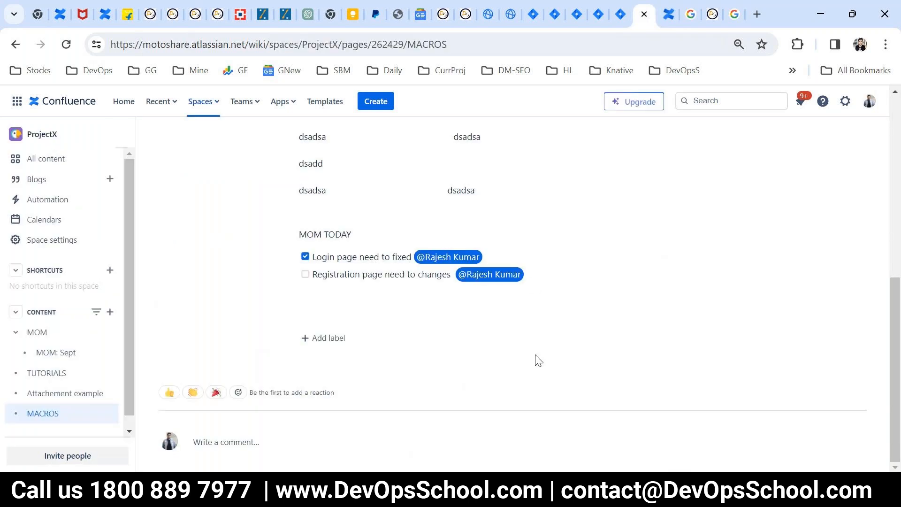
- Reopen MACROS in the editor, place the cursor below the checklist, and publish it with Update
scroll(538, 360, "up", 15)
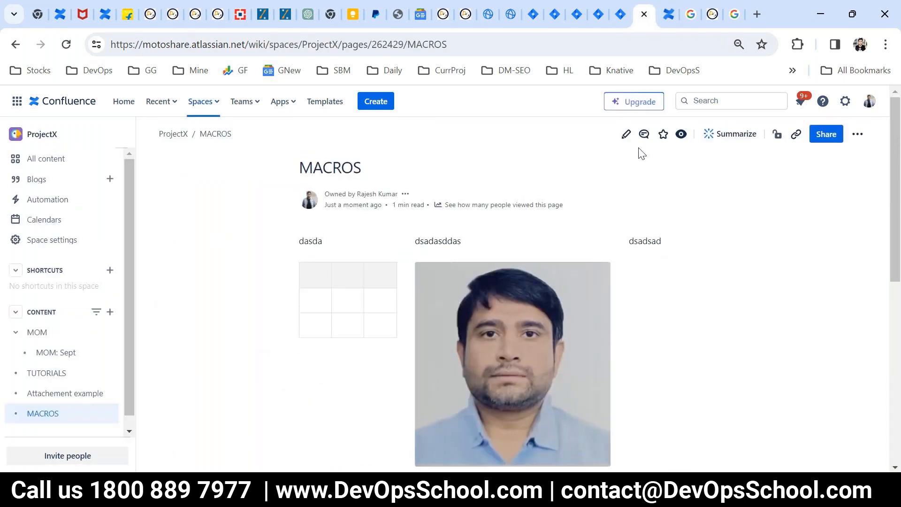
left_click(634, 138)
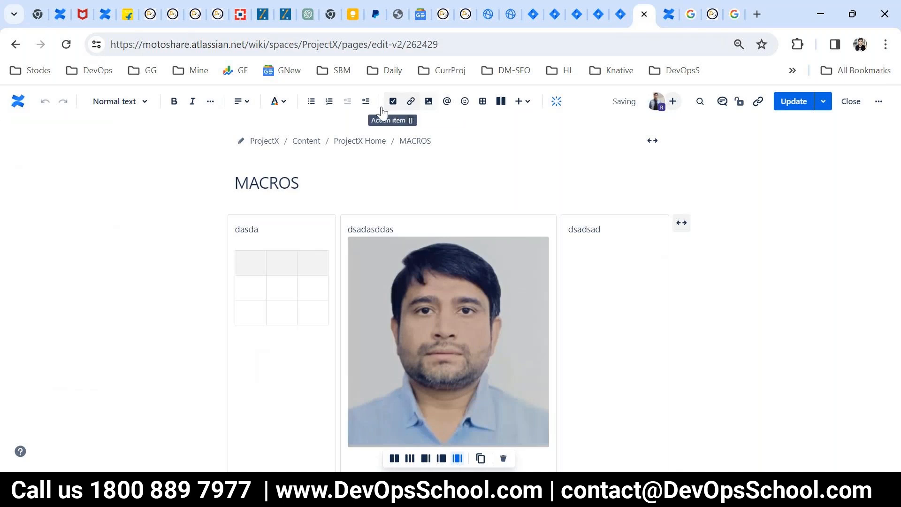
scroll(473, 230, "down", 6)
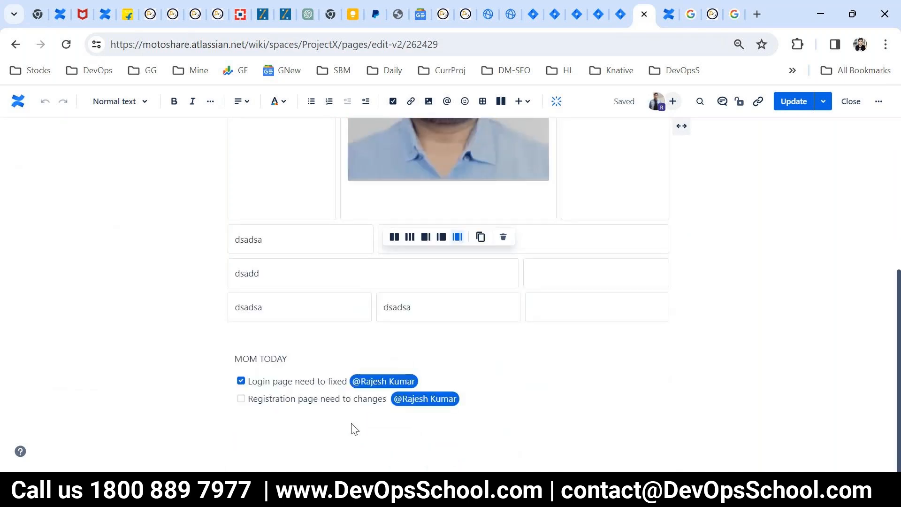
left_click(390, 435)
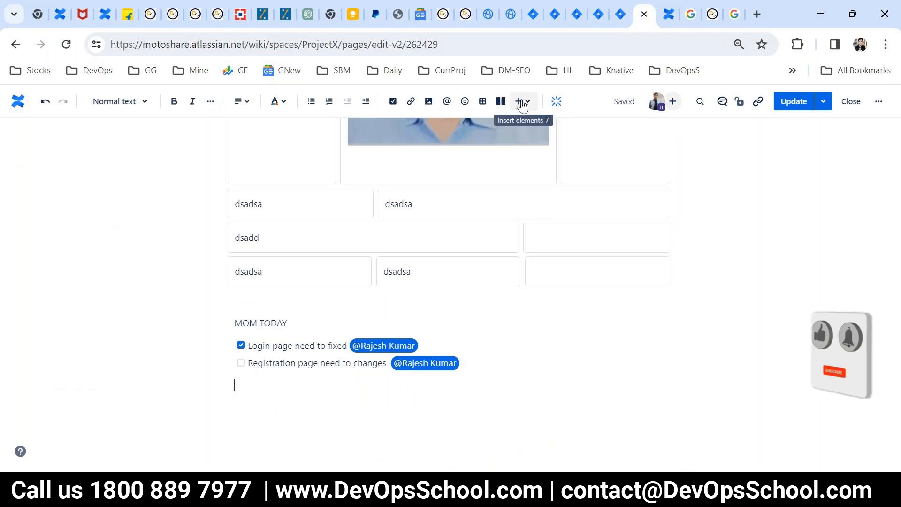
scroll(296, 336, "up", 5)
left_click(793, 101)
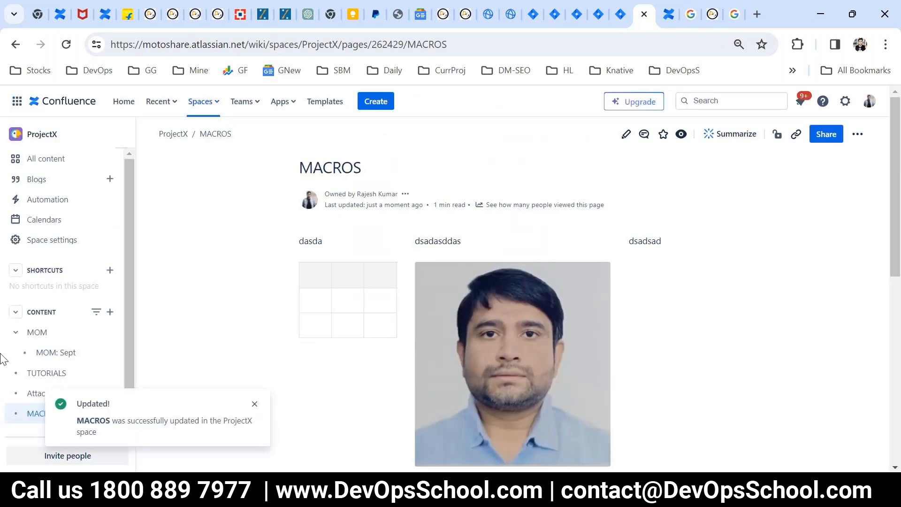
- Add a Child pages (Children Display) macro to MOM, found by searching 'chil', and publish it
left_click(49, 320)
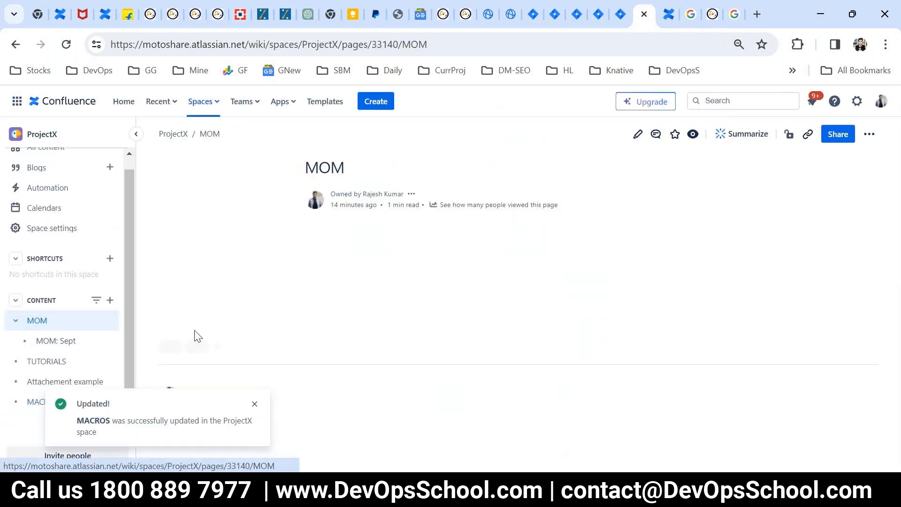
left_click(637, 136)
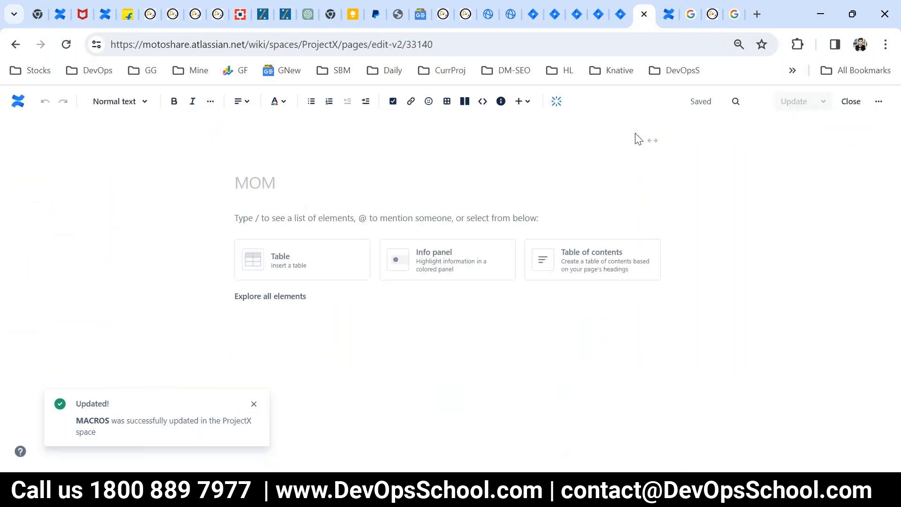
left_click(519, 101)
type("chil")
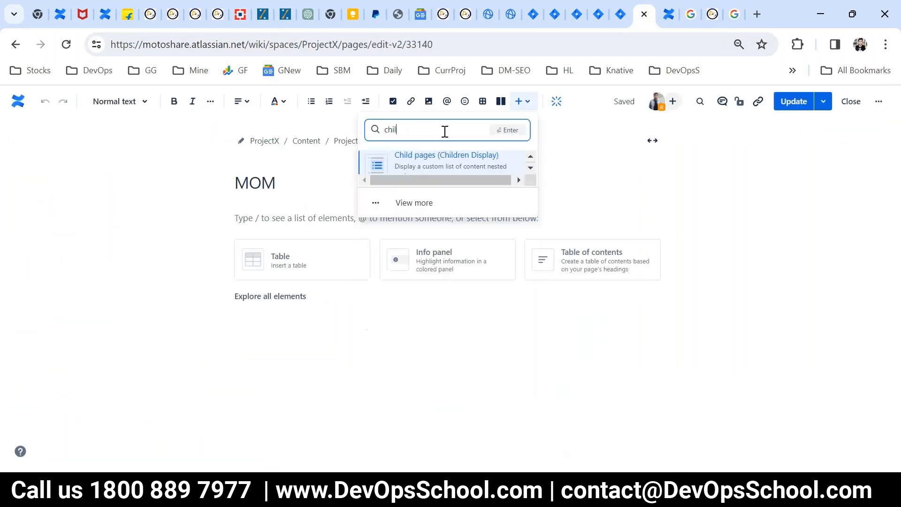
left_click(452, 170)
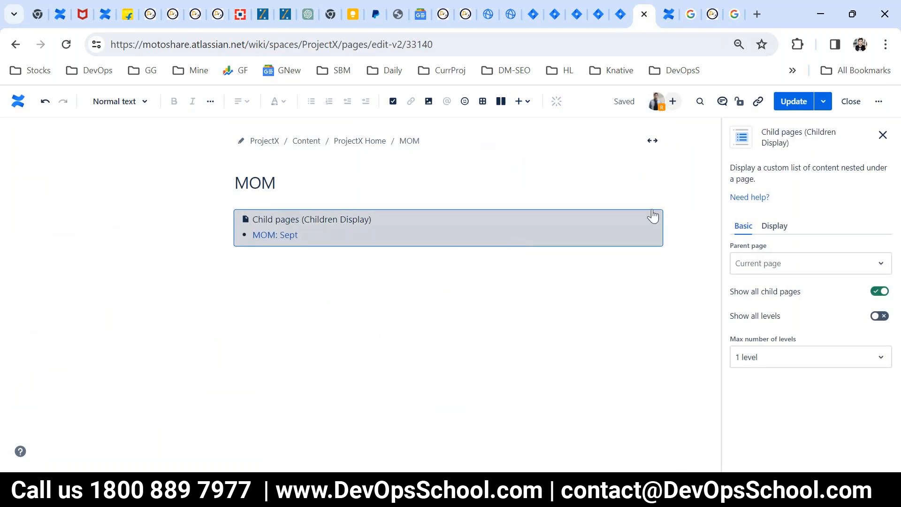
left_click(793, 102)
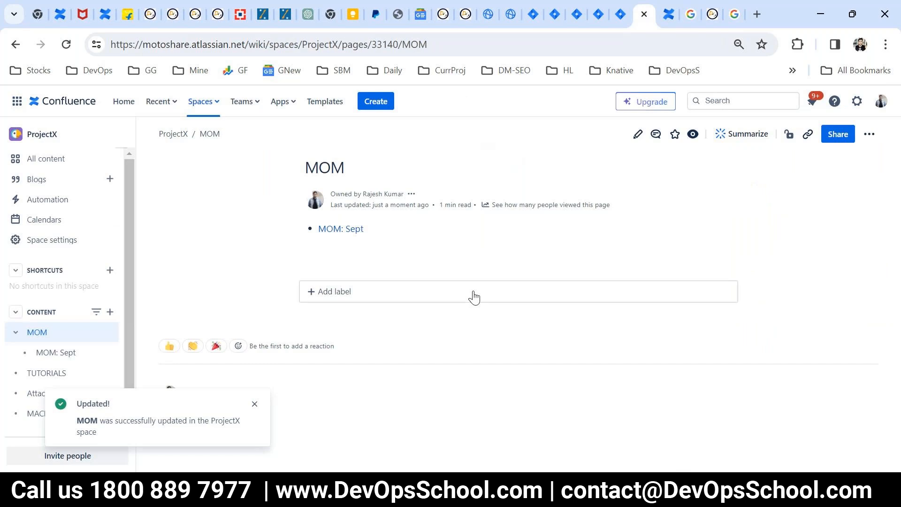
- Create and publish a page titled 'dsadasdad' under ProjectX / MOM, then return to MOM
left_click(110, 329)
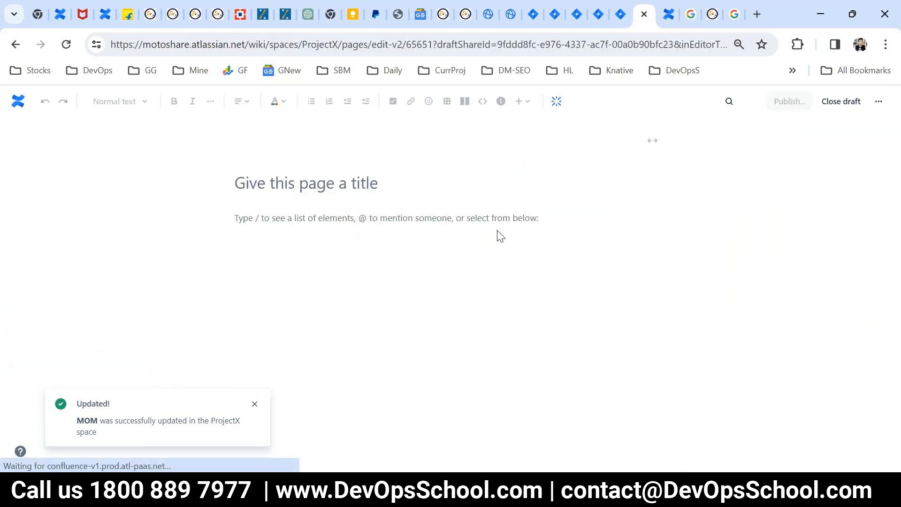
left_click(241, 182)
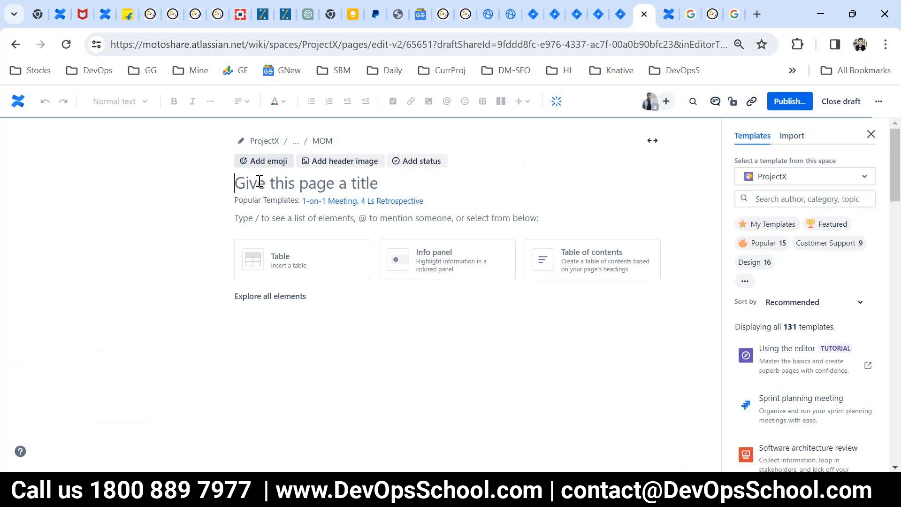
type("dsadasdad")
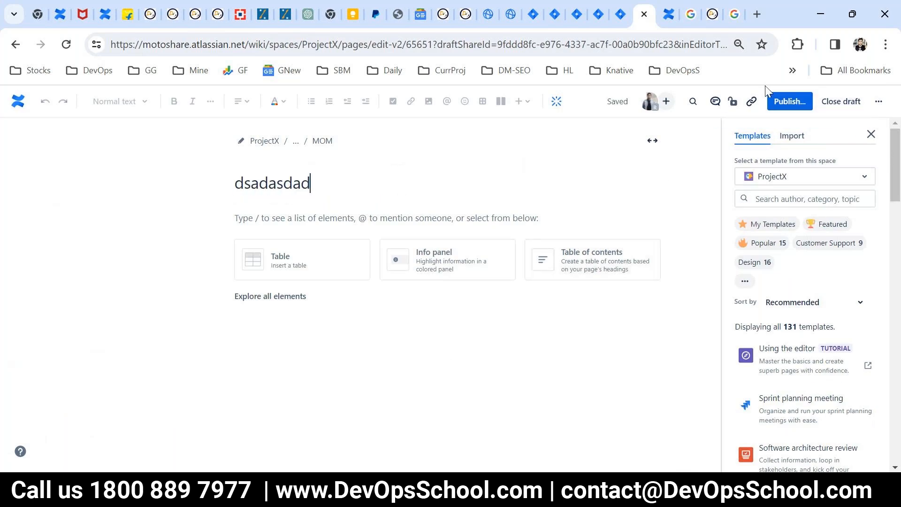
left_click(789, 101)
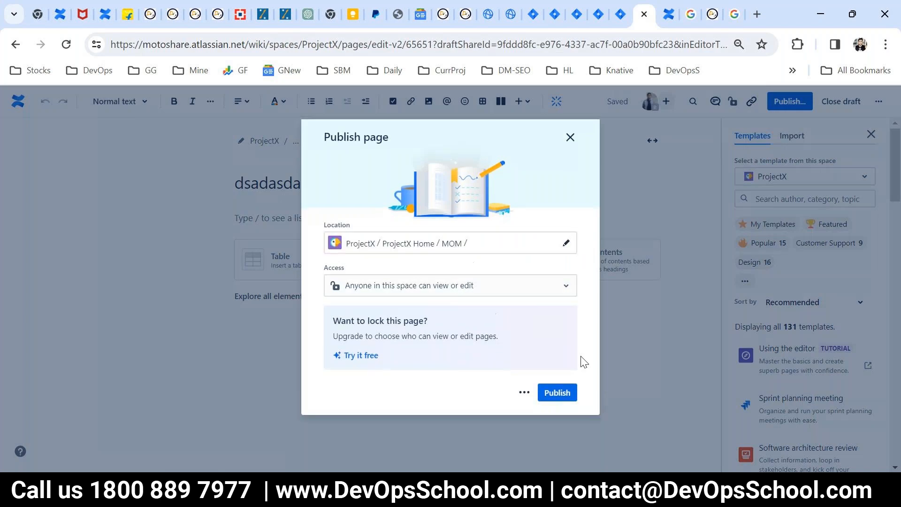
left_click(557, 370)
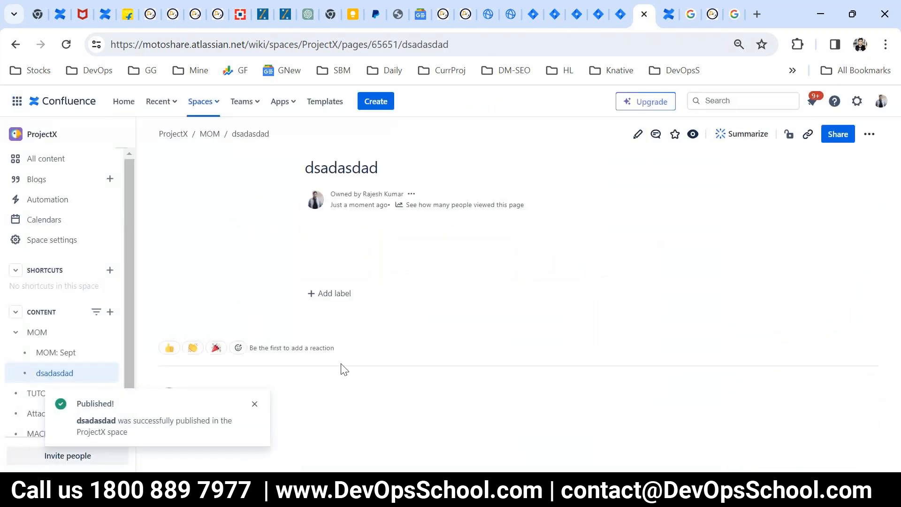
left_click(38, 332)
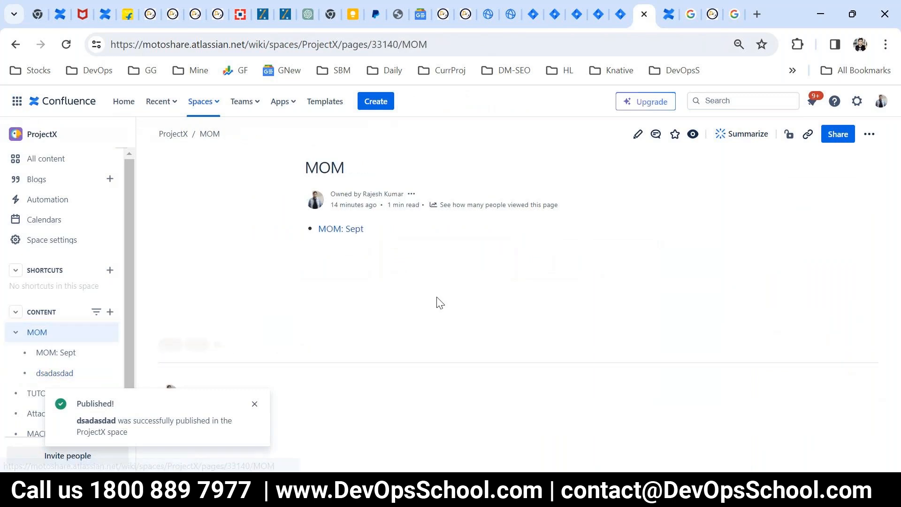
- Reload MOM and add an info panel reading 'dasdasdasdasd' above the child-page list
left_click(67, 42)
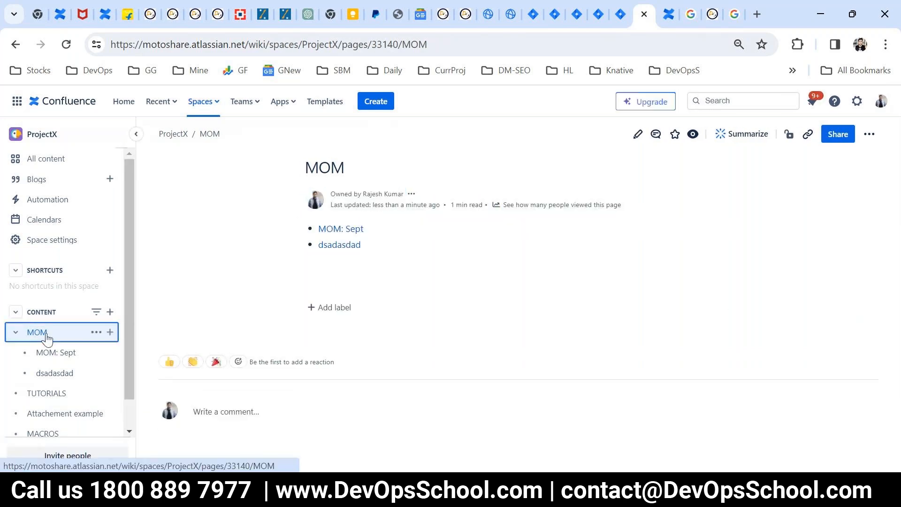
left_click(638, 137)
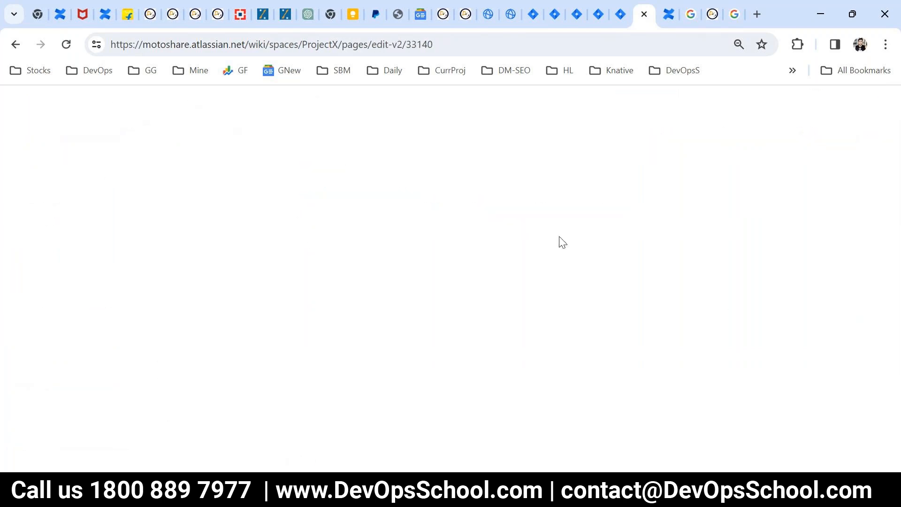
left_click(519, 103)
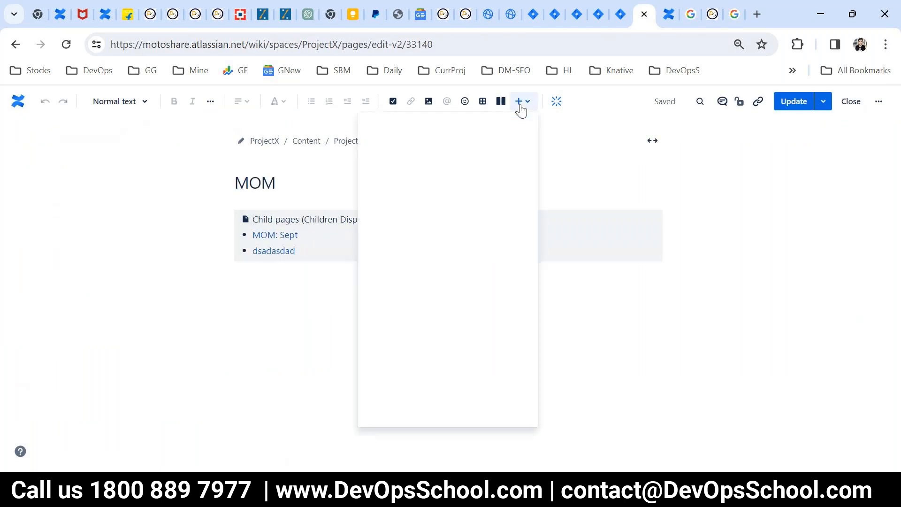
left_click(451, 213)
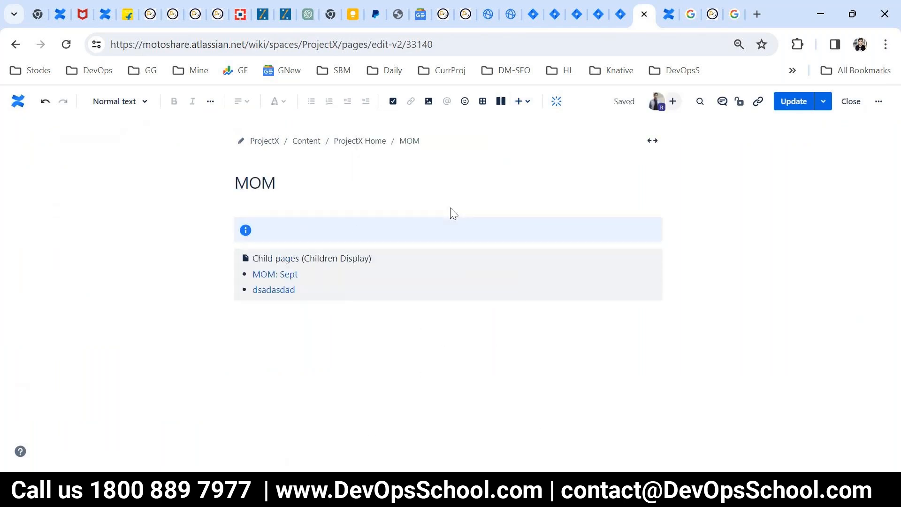
type("dasdasdasdasd")
left_click(344, 341)
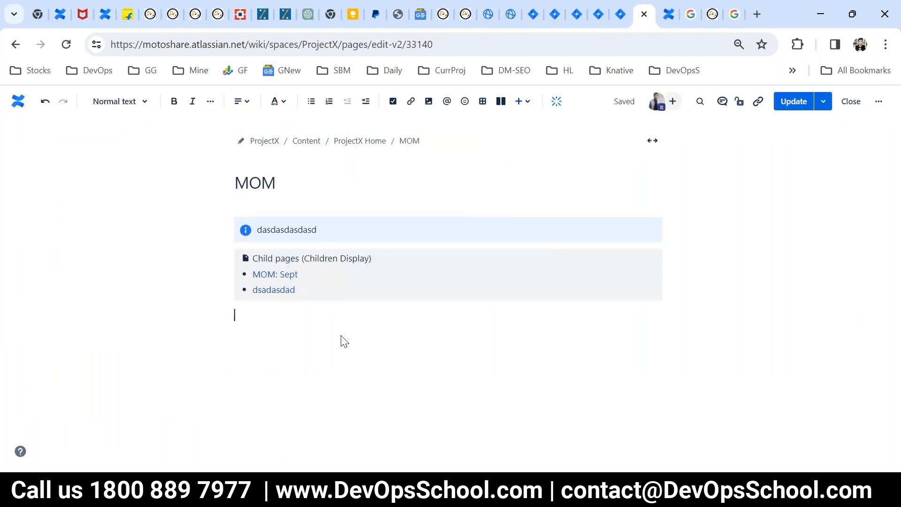
left_click(519, 101)
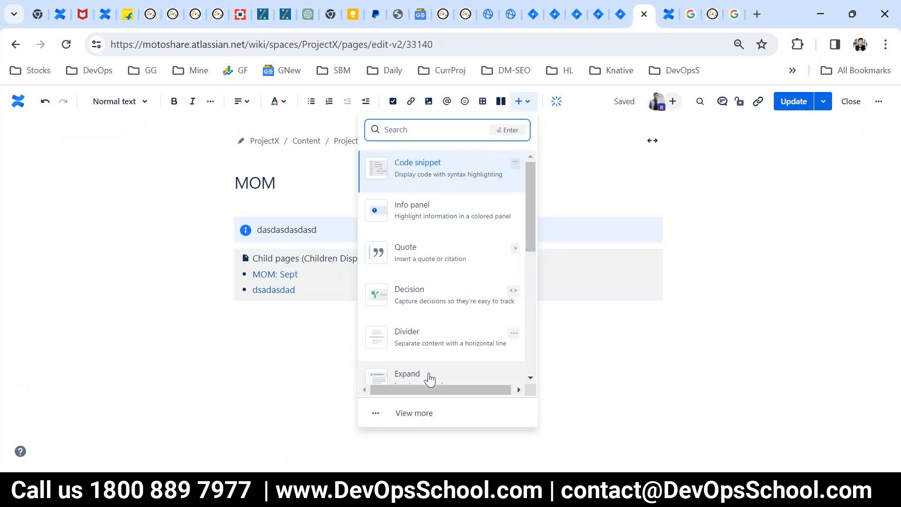
- Insert a six-line code snippet below the child pages list and publish MOM
left_click(415, 411)
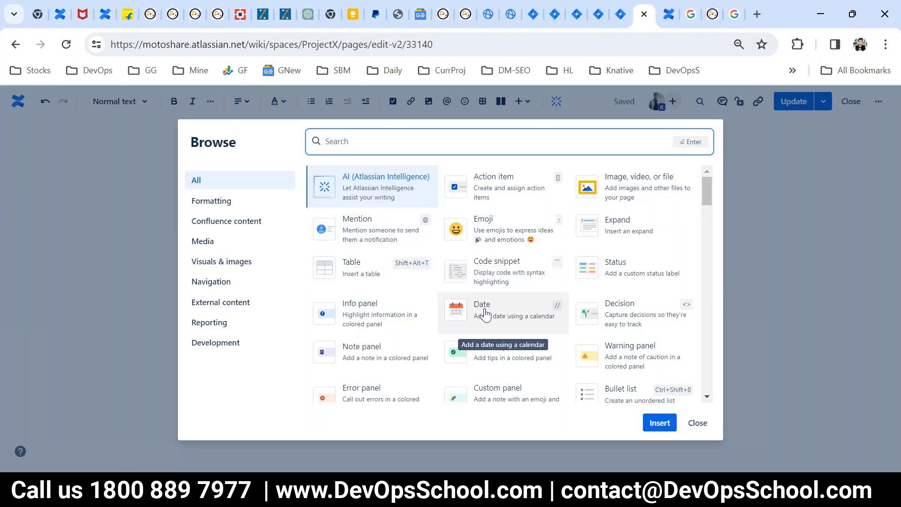
left_click(498, 270)
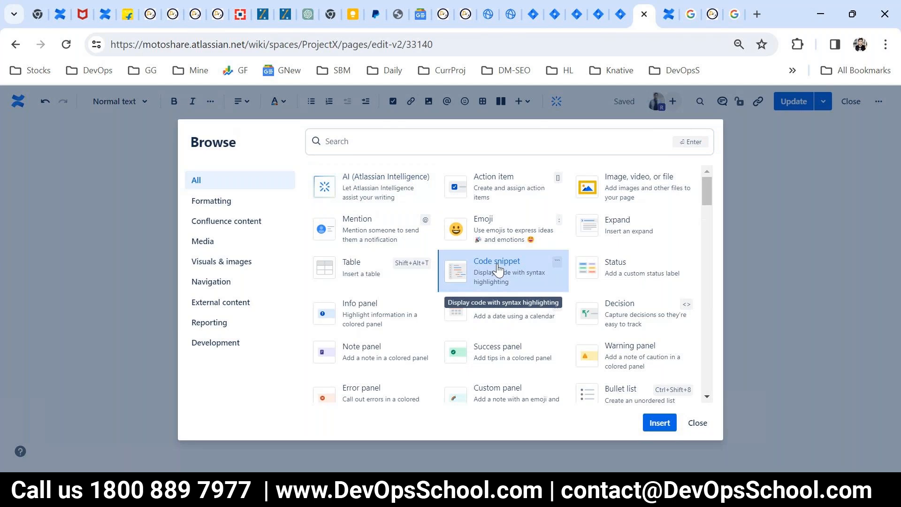
left_click(658, 423)
type("fdfsdfd")
key("Return")
type("Fsdklfskdjf")
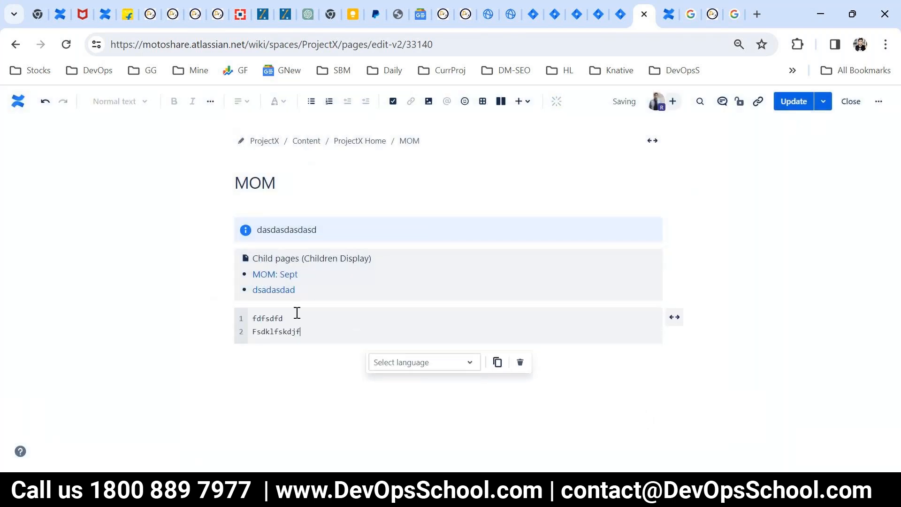
type("ds")
key("Return")
type("fsdjf;sdfds")
key("Return")
type("f;sdjf;sdf")
key("Return")
type("sdfk;dsfjd;lfsdf")
key("Return")
type("dsf;ds;fds")
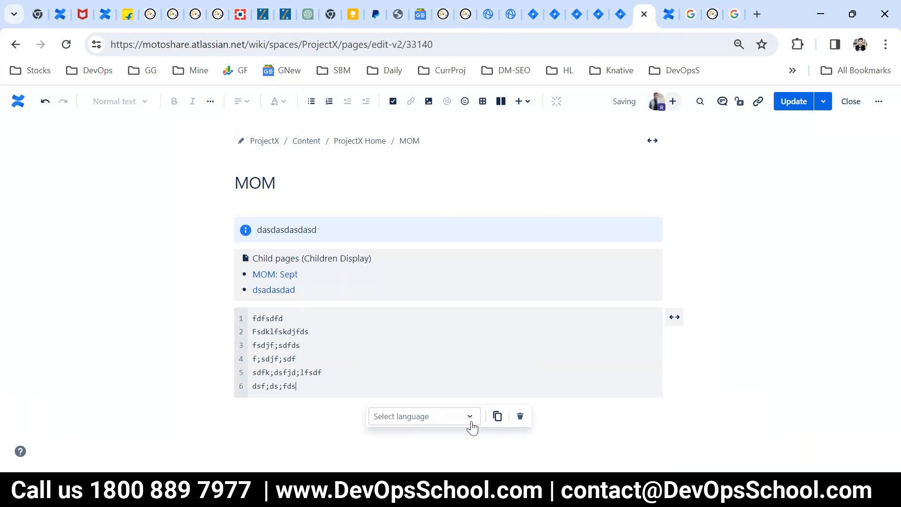
left_click(793, 101)
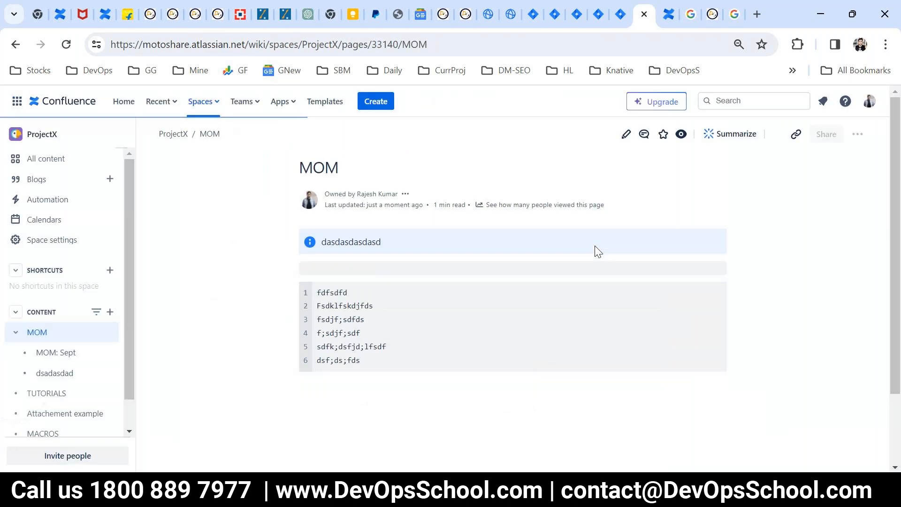
- Select all lines of the published code snippet, then reopen MOM for editing
scroll(413, 372, "down", 1)
triple_click(424, 251)
scroll(445, 265, "up", 1)
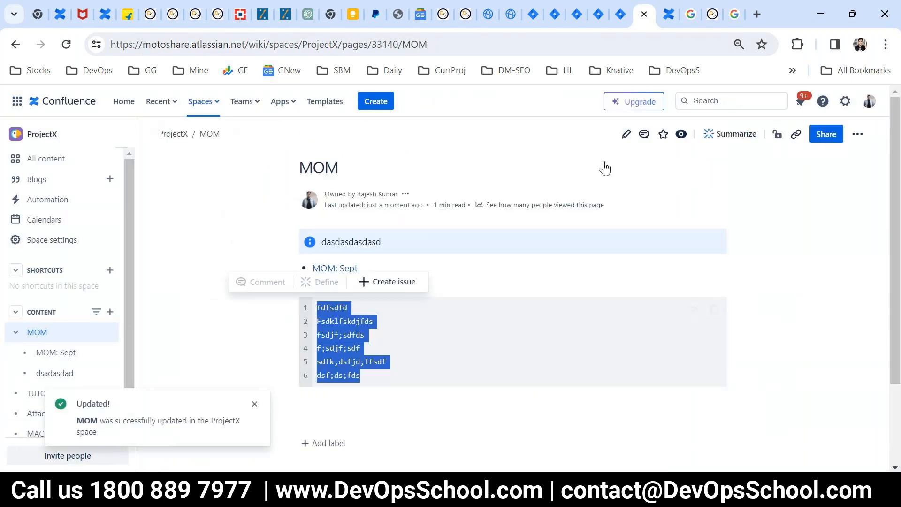
left_click(626, 134)
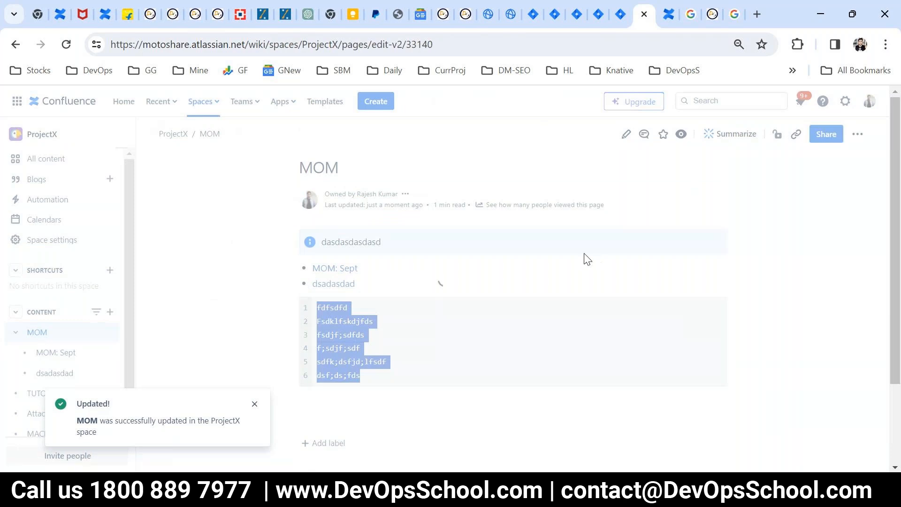
left_click(522, 101)
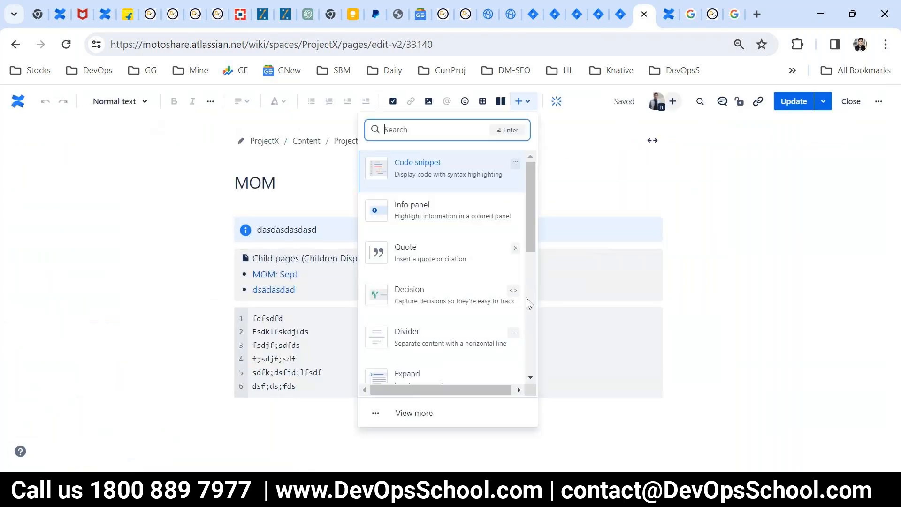
- Scroll through the full element catalogue and pick the User Profile card
left_click(409, 414)
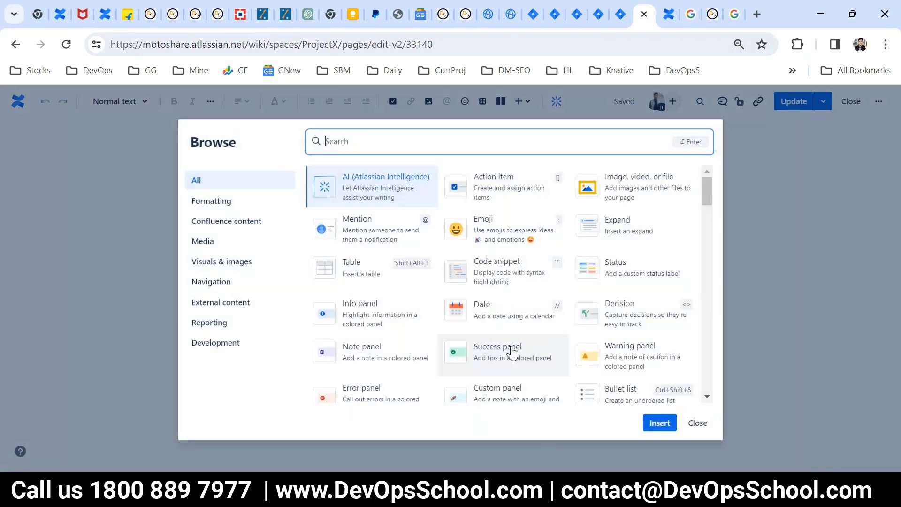
scroll(392, 277, "down", 2)
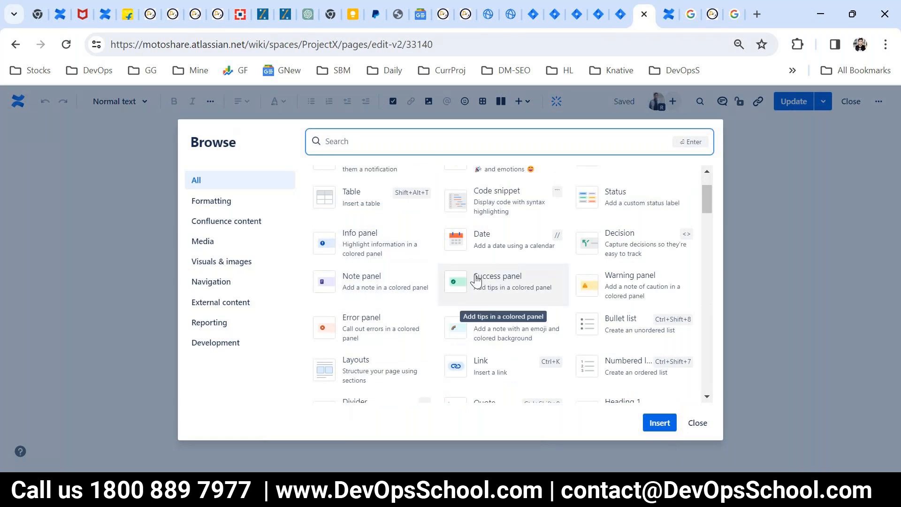
scroll(373, 318, "down", 2)
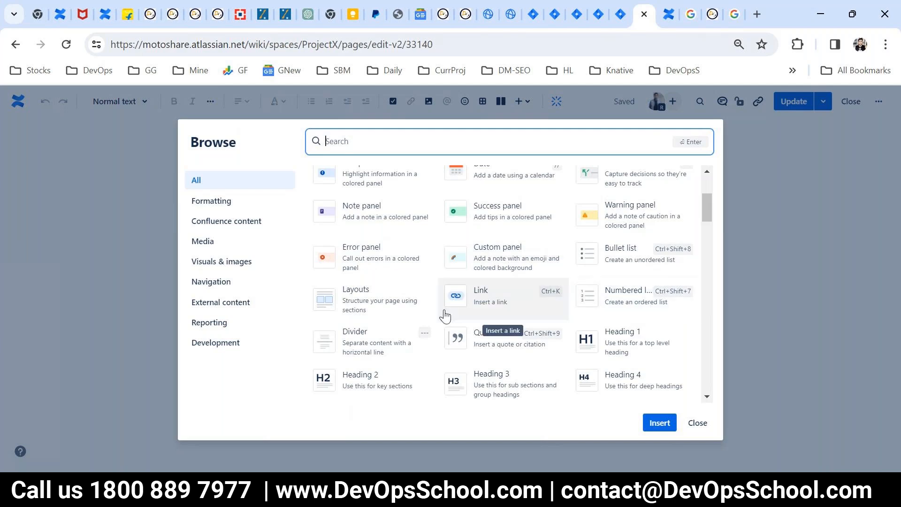
scroll(445, 317, "down", 2)
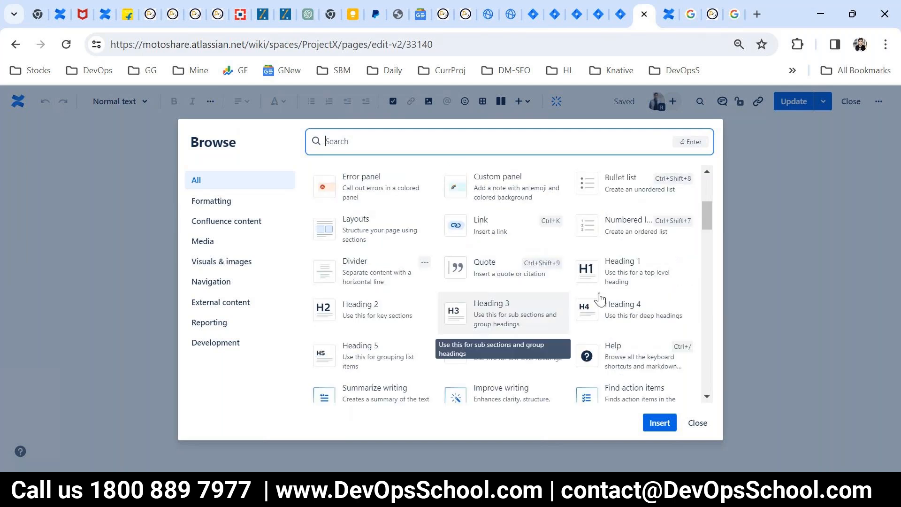
scroll(502, 305, "down", 2)
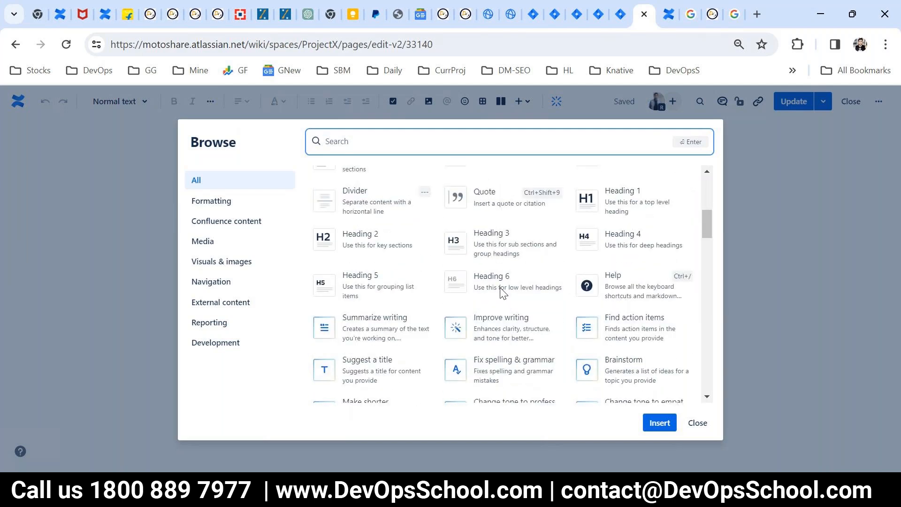
scroll(562, 248, "down", 2)
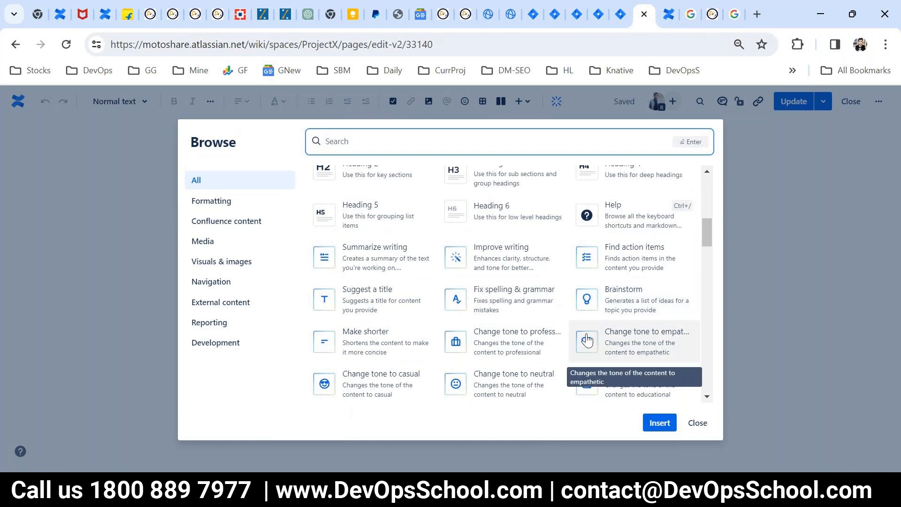
scroll(586, 360, "down", 2)
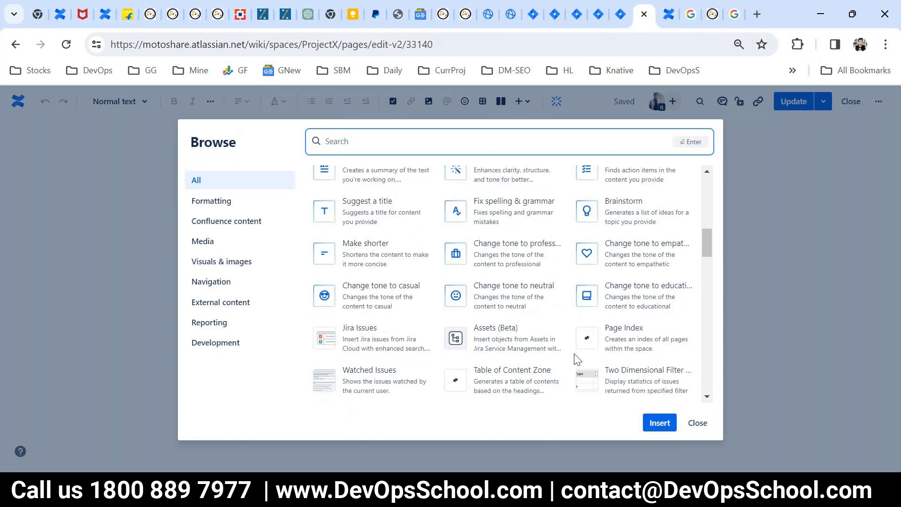
scroll(569, 359, "down", 2)
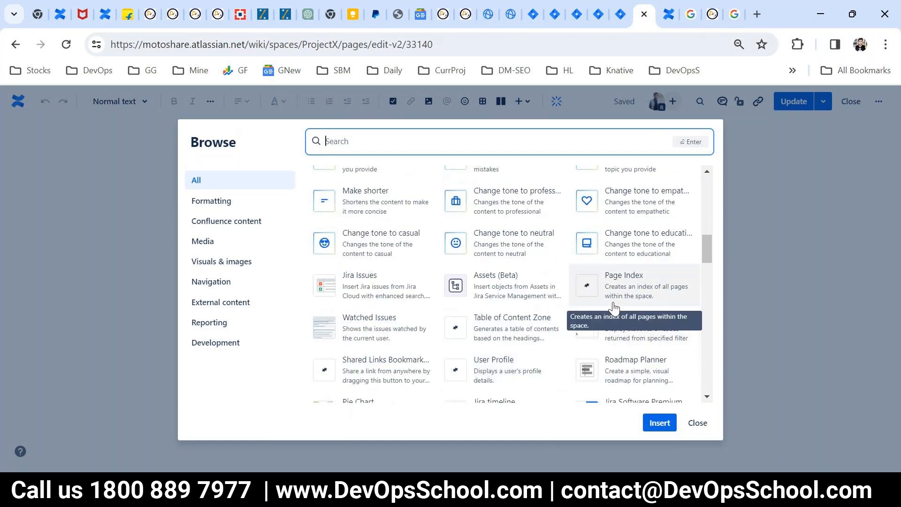
scroll(614, 286, "down", 2)
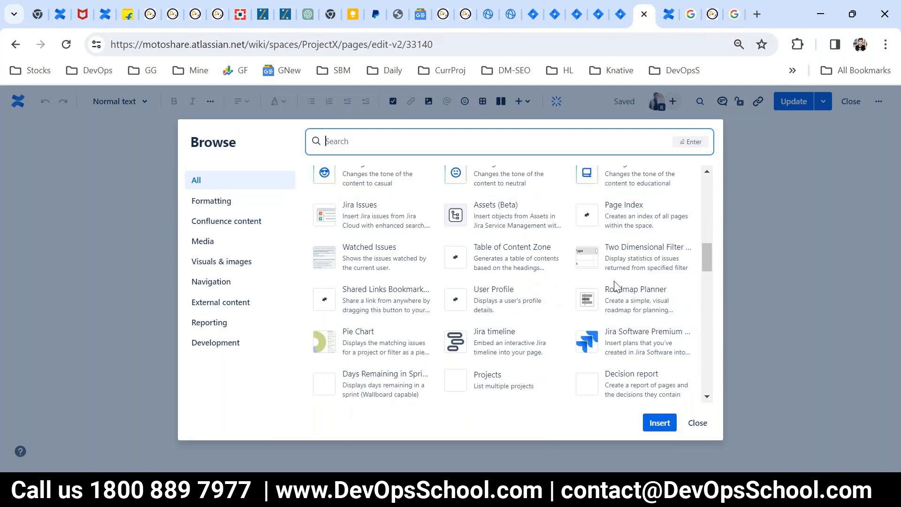
left_click(483, 309)
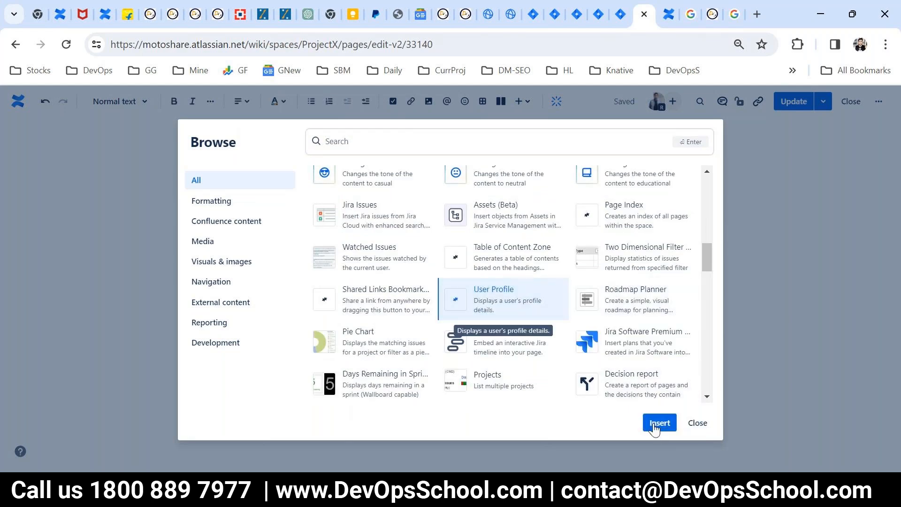
- Insert a User Profile block set to the page owner, searched by name, and publish MOM
left_click(657, 424)
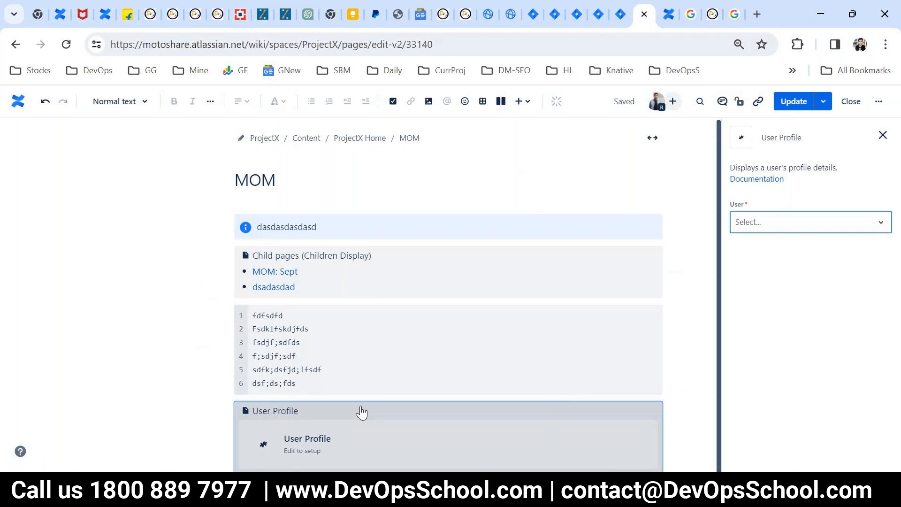
left_click(796, 223)
left_click(872, 227)
left_click(871, 227)
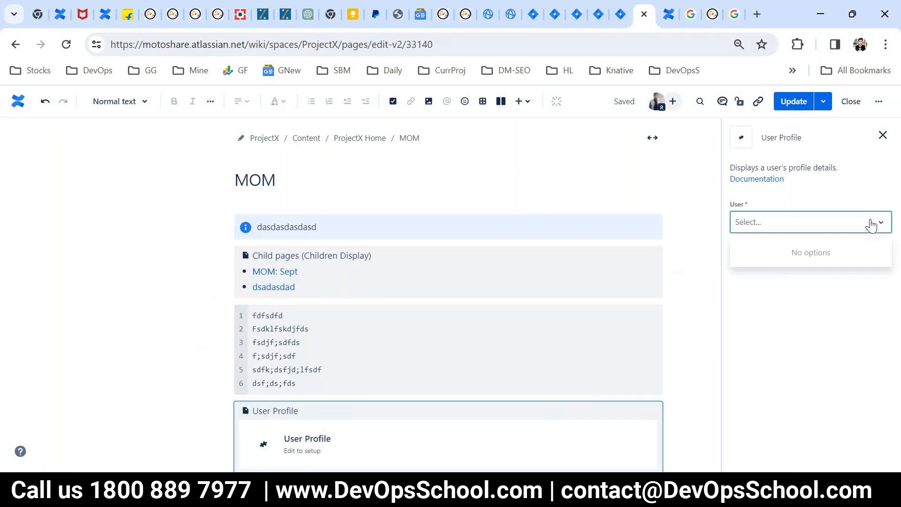
left_click(876, 224)
left_click(876, 224)
left_click(275, 458)
left_click(743, 225)
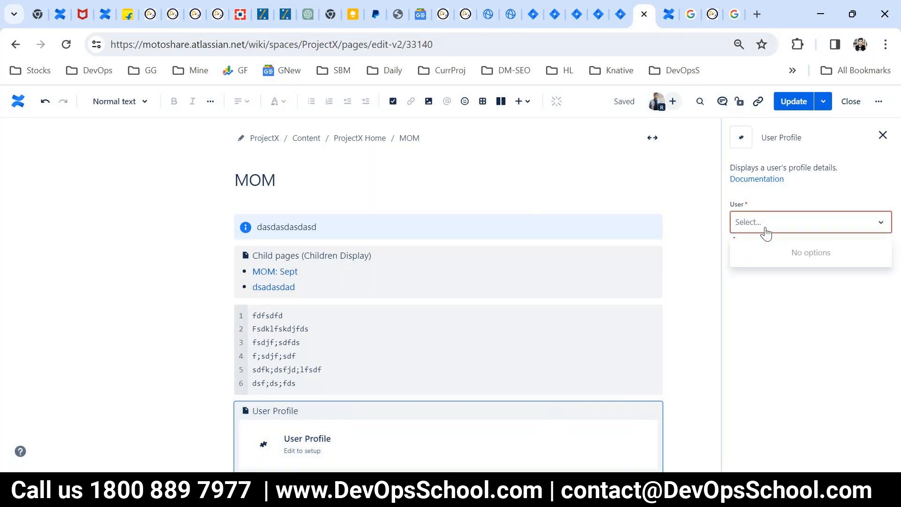
type("ra")
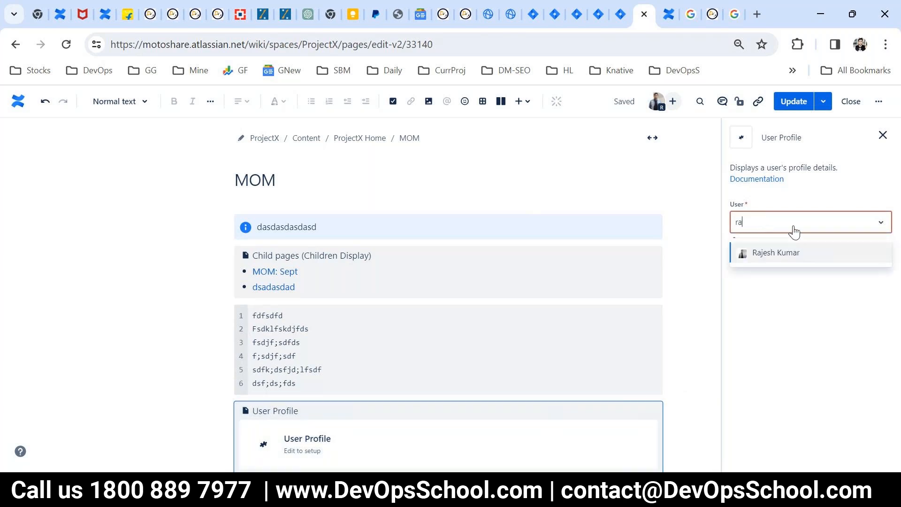
left_click(770, 253)
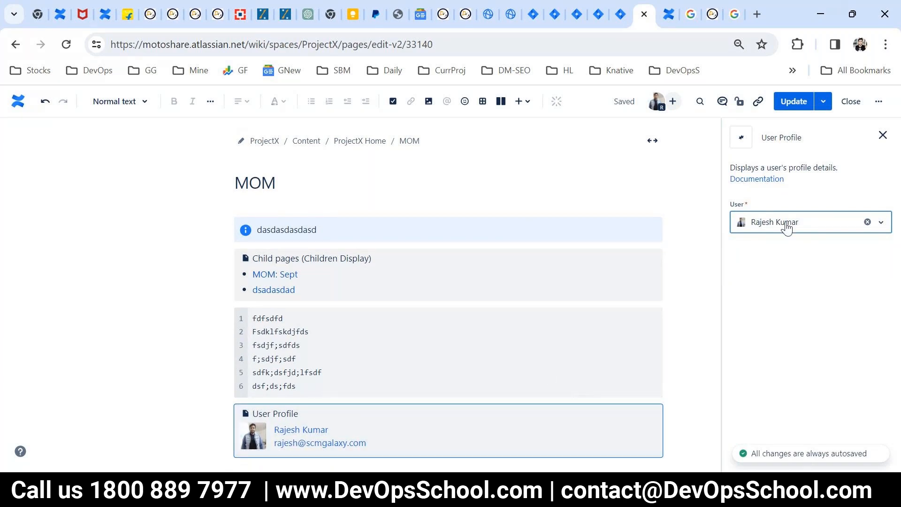
left_click(794, 103)
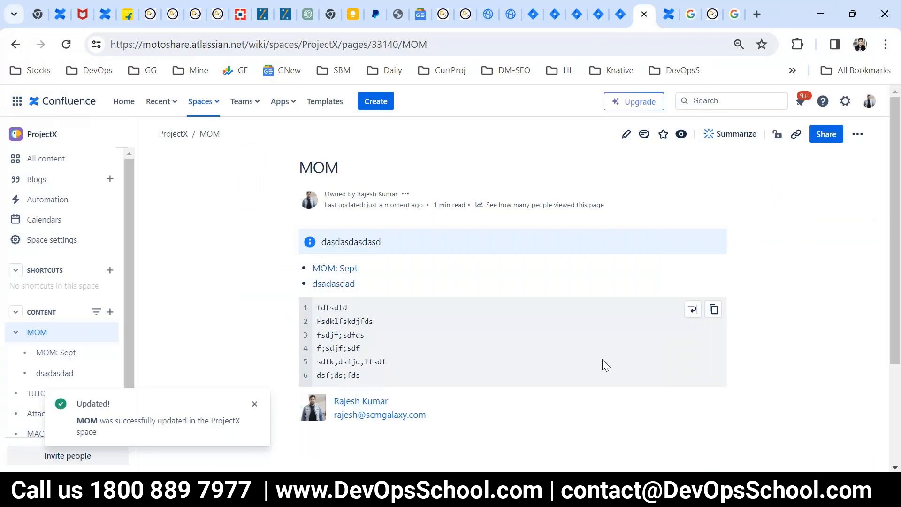
- Reopen MOM for editing with a new line below the profile card and browse the full catalogue
left_click(625, 135)
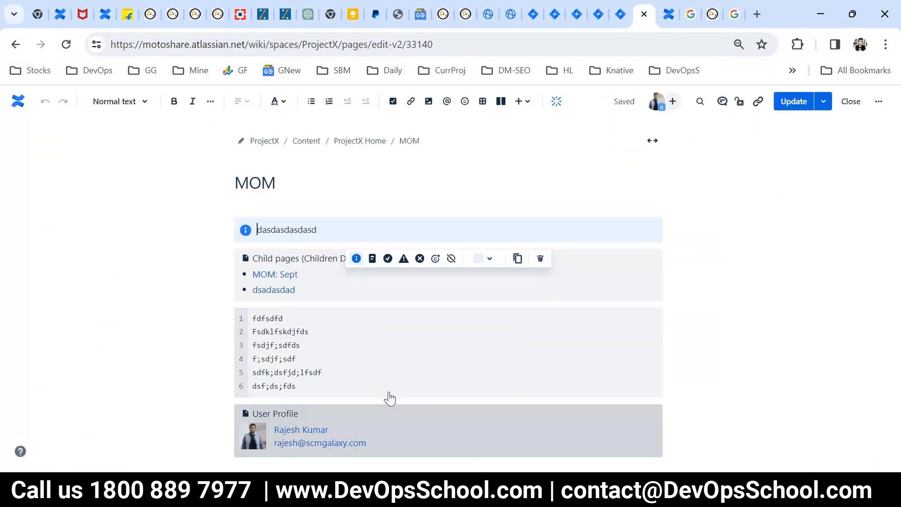
left_click(271, 461)
left_click(530, 102)
left_click(415, 409)
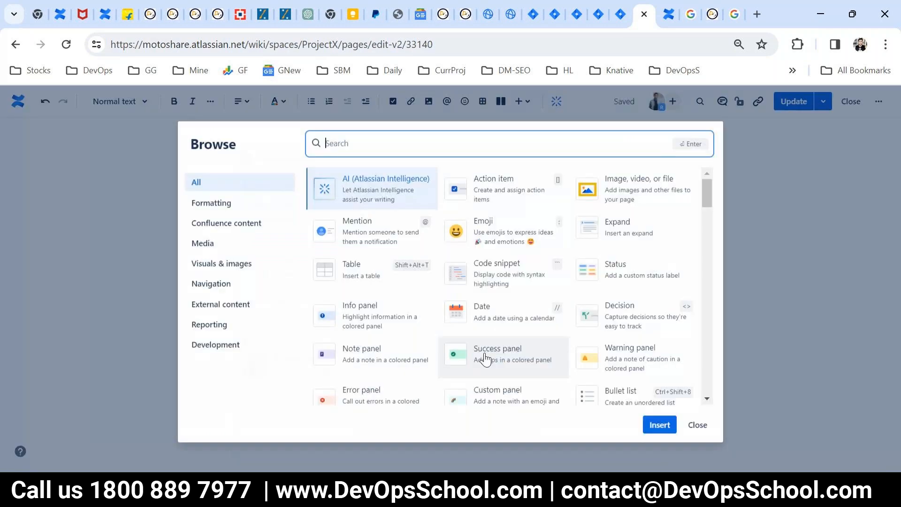
scroll(483, 321, "down", 3)
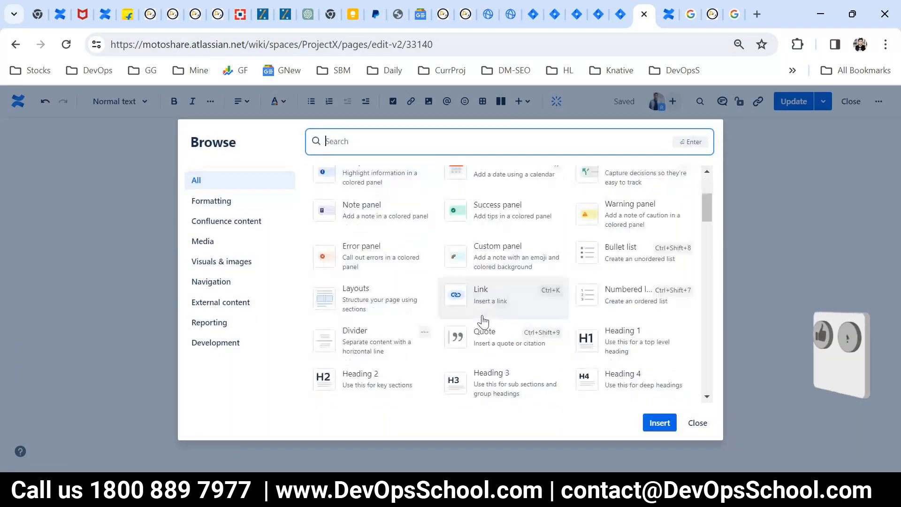
scroll(483, 324, "down", 10)
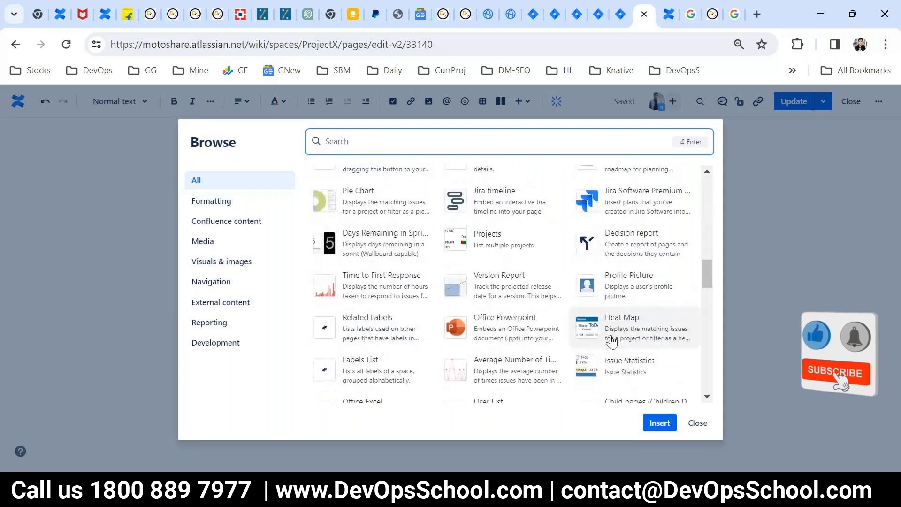
scroll(513, 295, "down", 2)
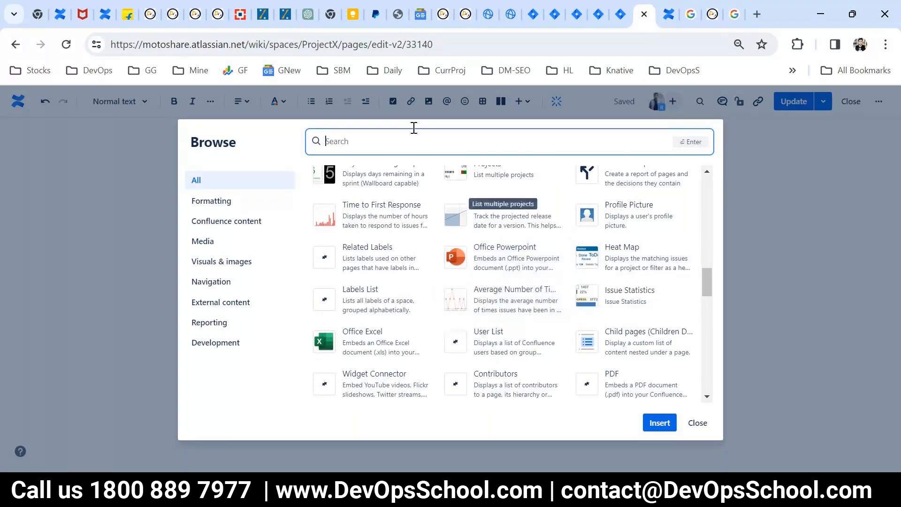
- Search the catalogue for 'pdf', 'word', 'exc', 'sli' and 'o', then clear the search
type("pdf")
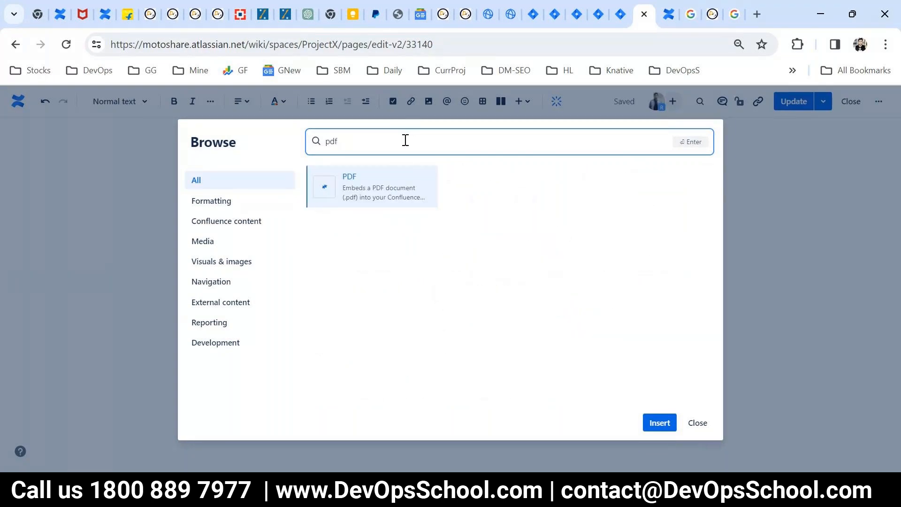
key("ctrl+a")
type("word")
key("ctrl+a")
type("exc")
key("ctrl+a")
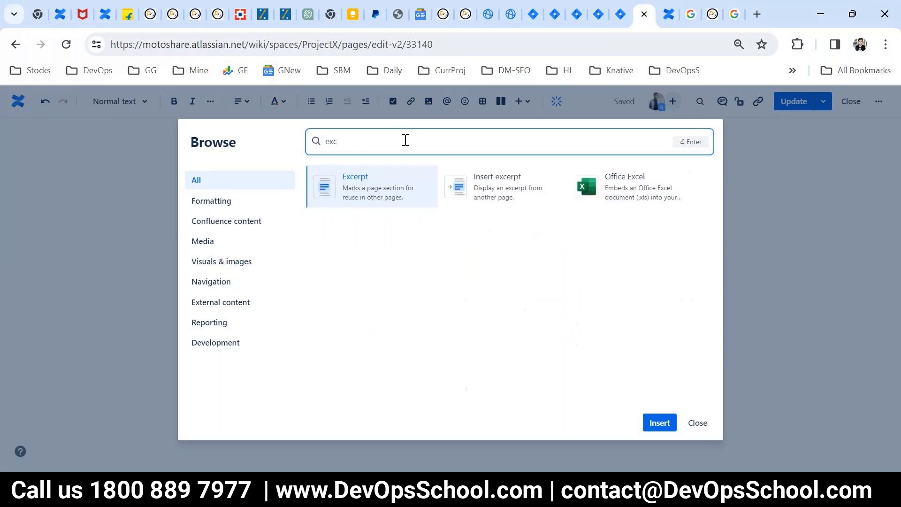
type("sli")
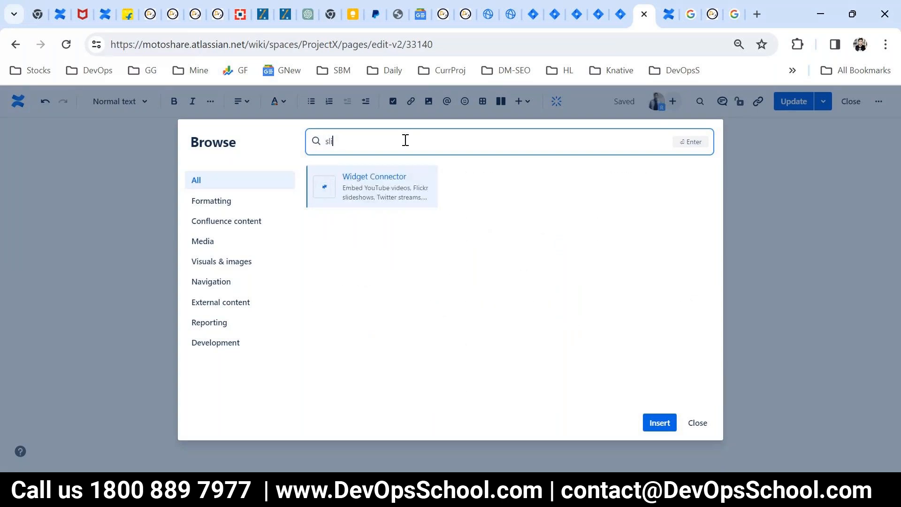
key("BackSpace")
key("BackSpace")
key("BackSpace")
type("pi")
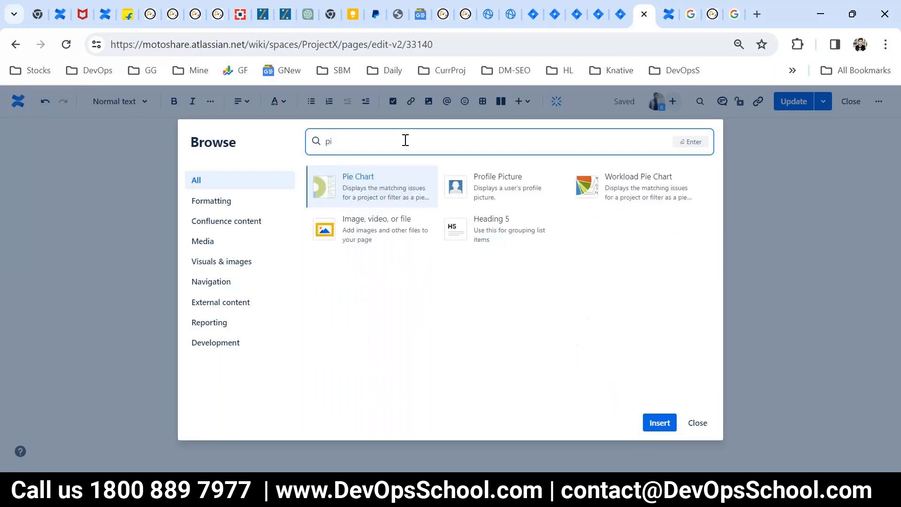
key("BackSpace")
type("o")
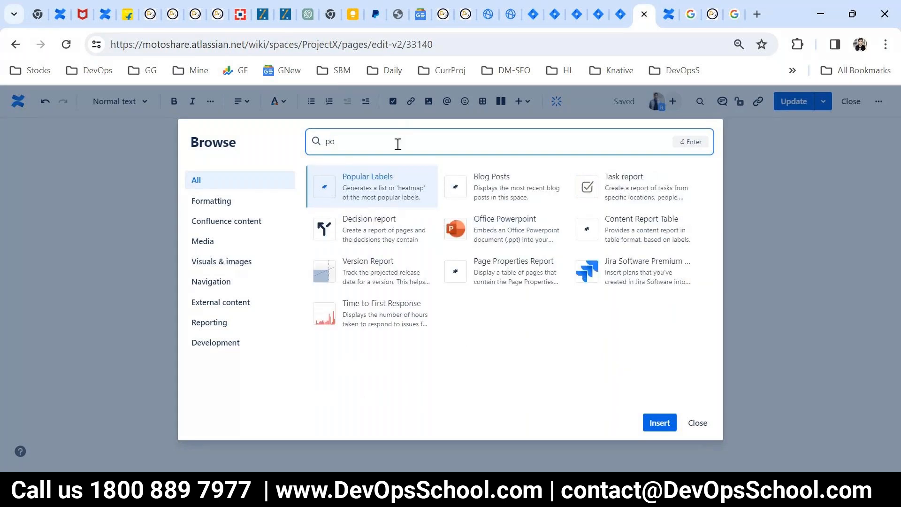
key("BackSpace")
key("BackSpace")
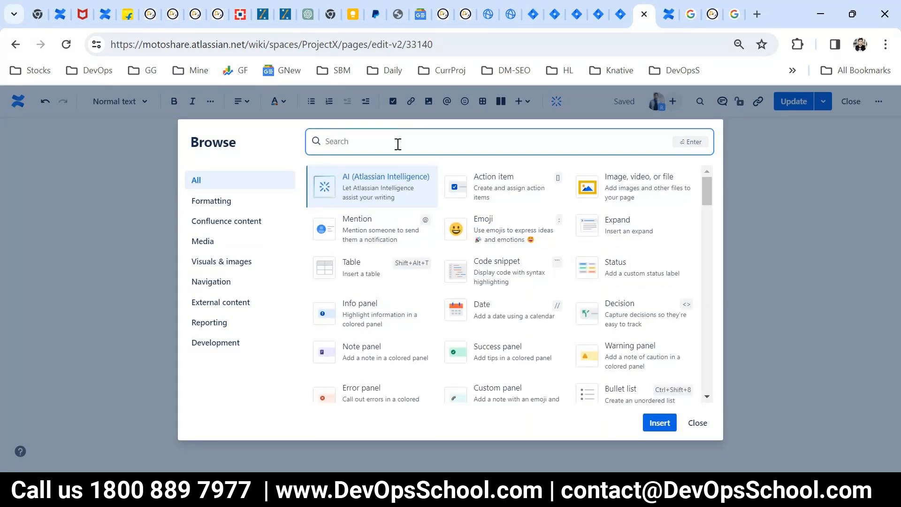
scroll(515, 345, "down", 7)
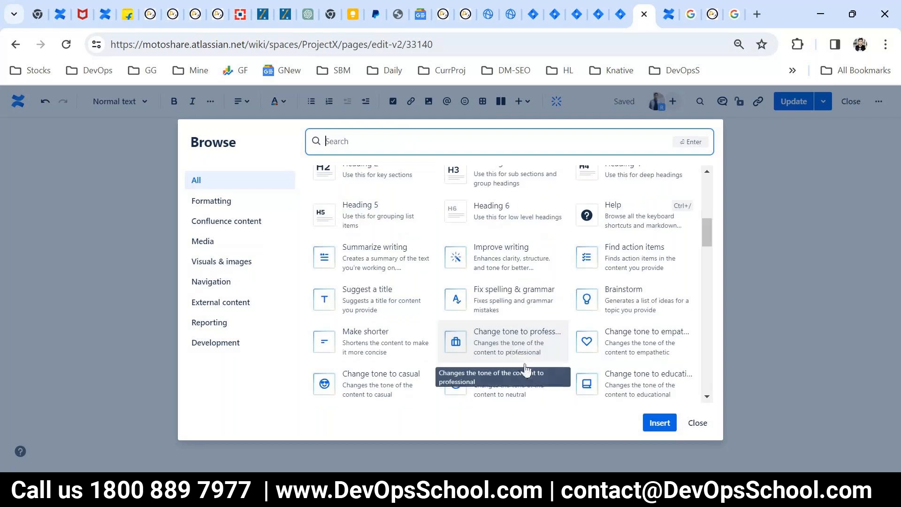
- Insert the Attachments element found via 'att' and publish MOM
type("att")
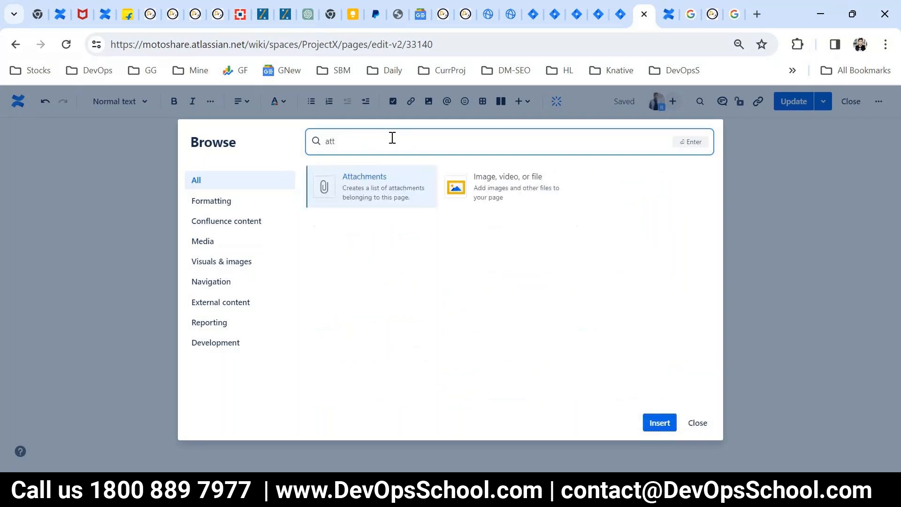
left_click(659, 423)
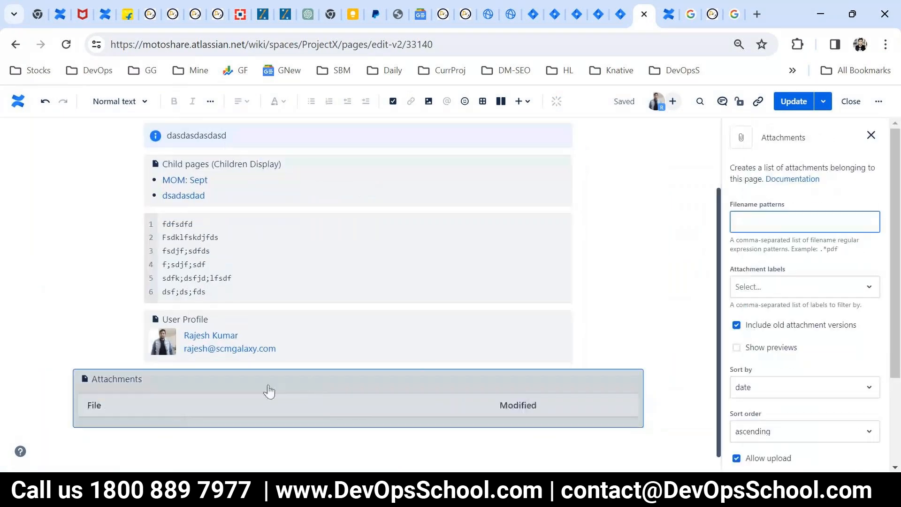
left_click(797, 104)
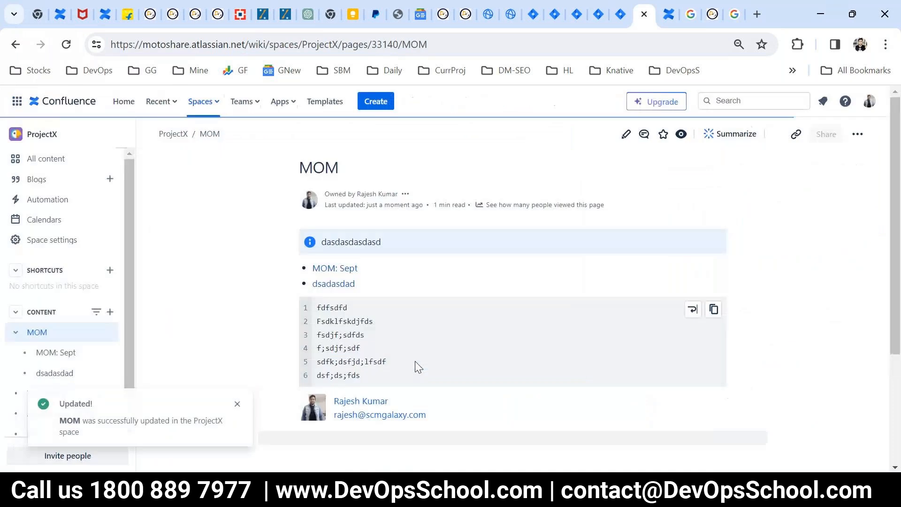
- Show the MOM page's more-actions menu with its Export to Word/PDF and Attachments options
scroll(416, 364, "down", 5)
scroll(800, 185, "up", 6)
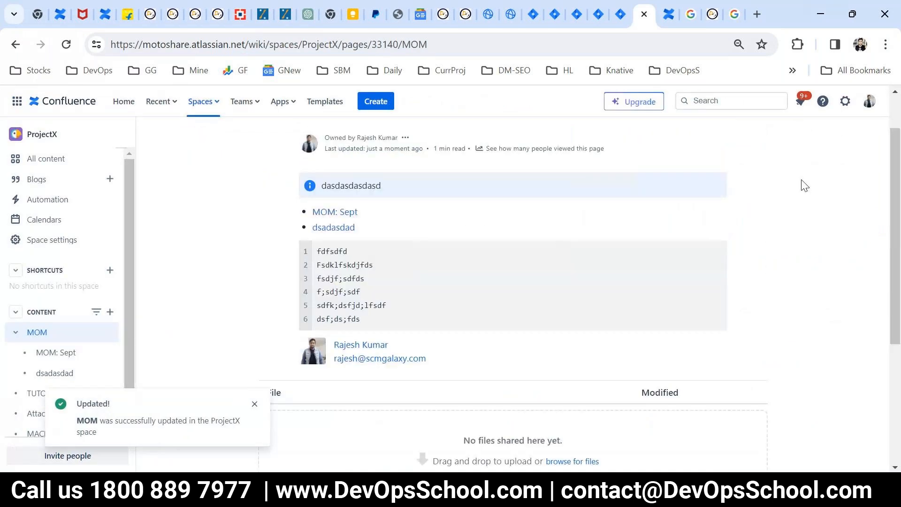
left_click(855, 136)
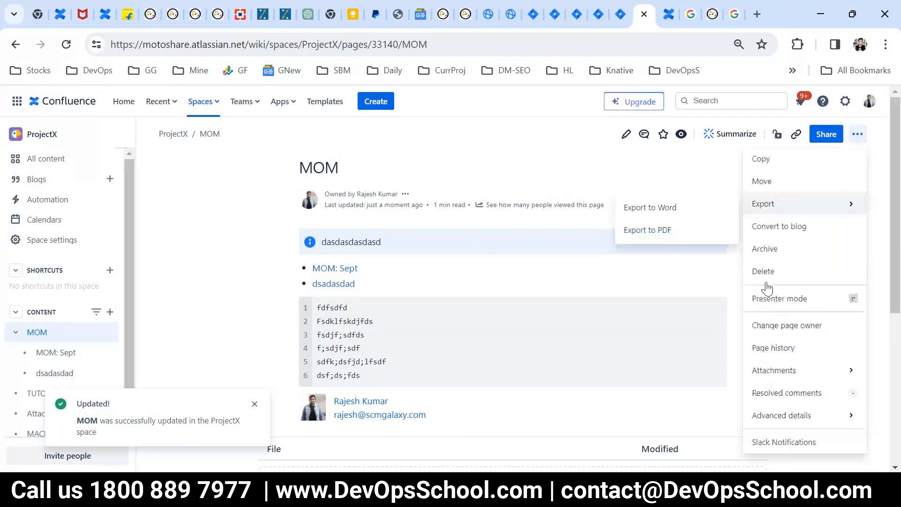
scroll(769, 282, "down", 3)
- Open the MOM page's attached files and add more upload rows to the attach form
mouse_move(788, 230)
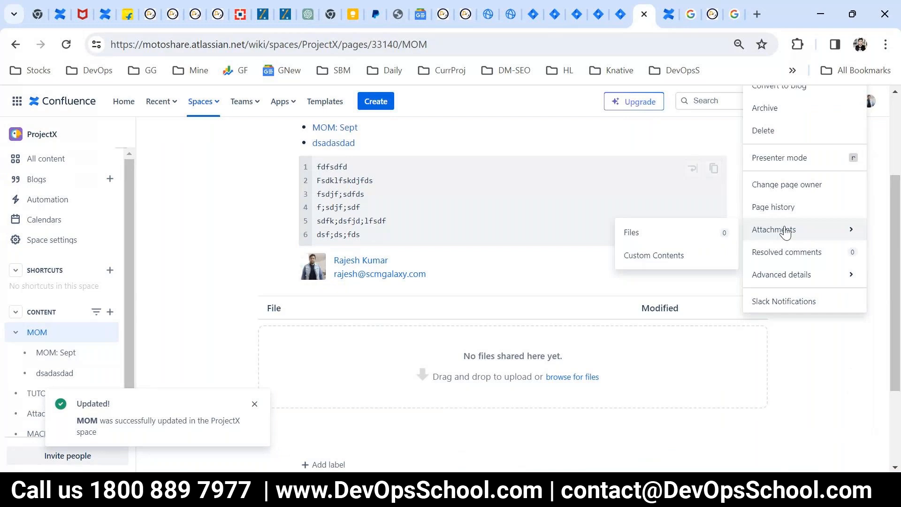
left_click(687, 239)
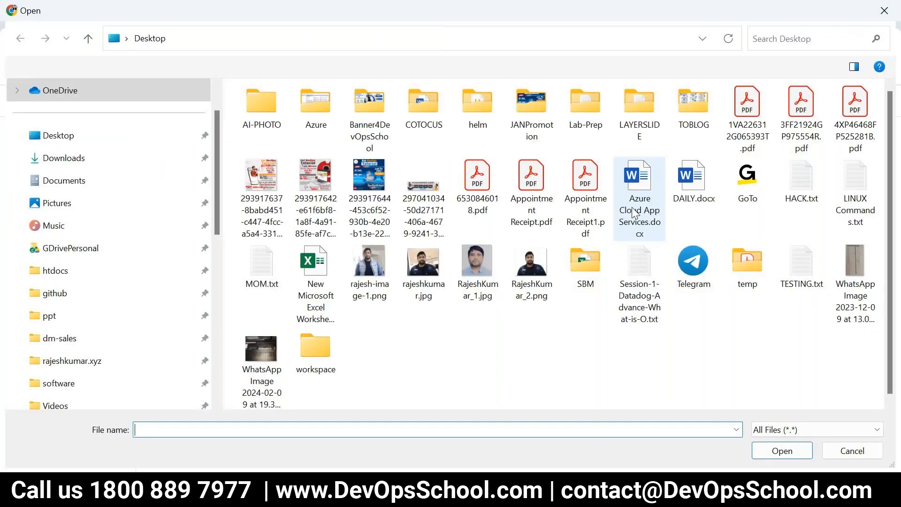
left_click(747, 118)
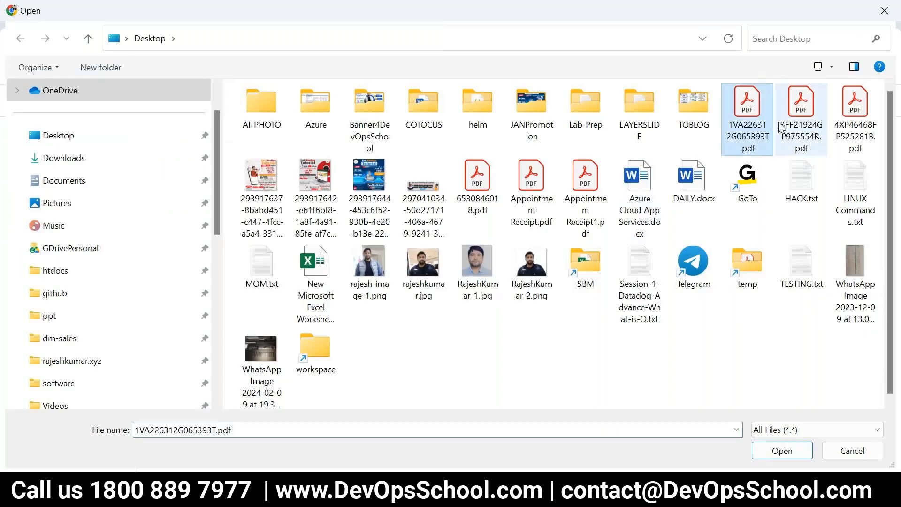
left_click(854, 117)
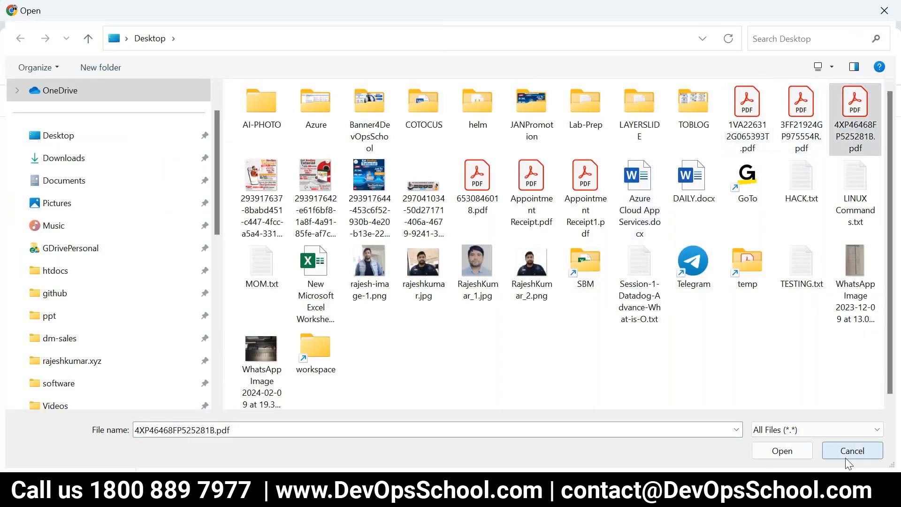
left_click(850, 449)
left_click(263, 267)
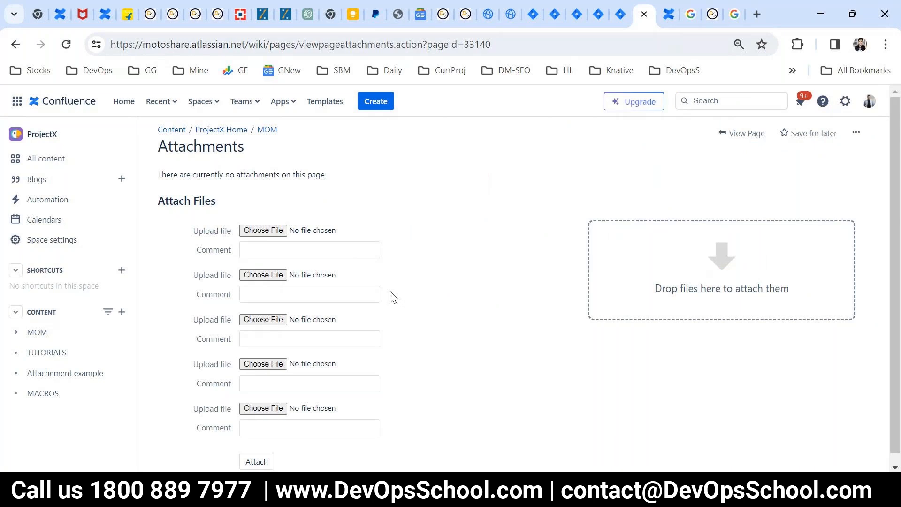
left_click(268, 233)
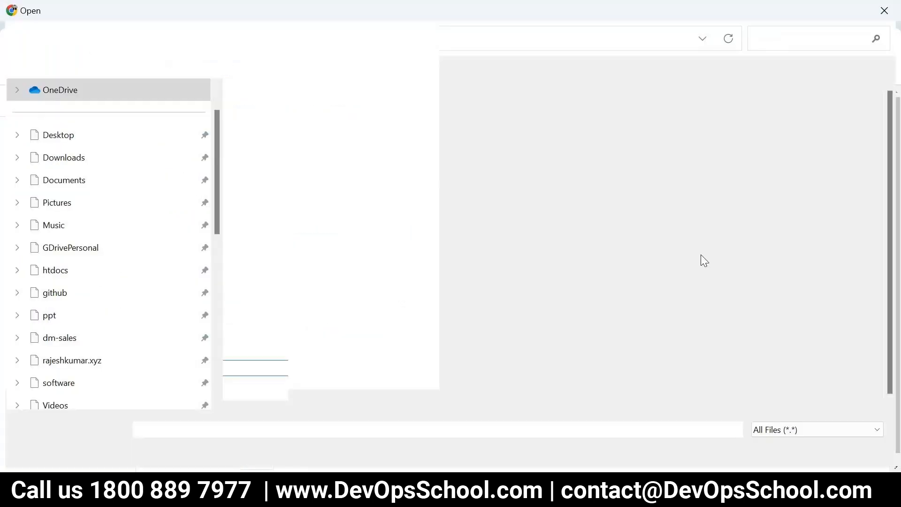
left_click(768, 133)
left_click(782, 451)
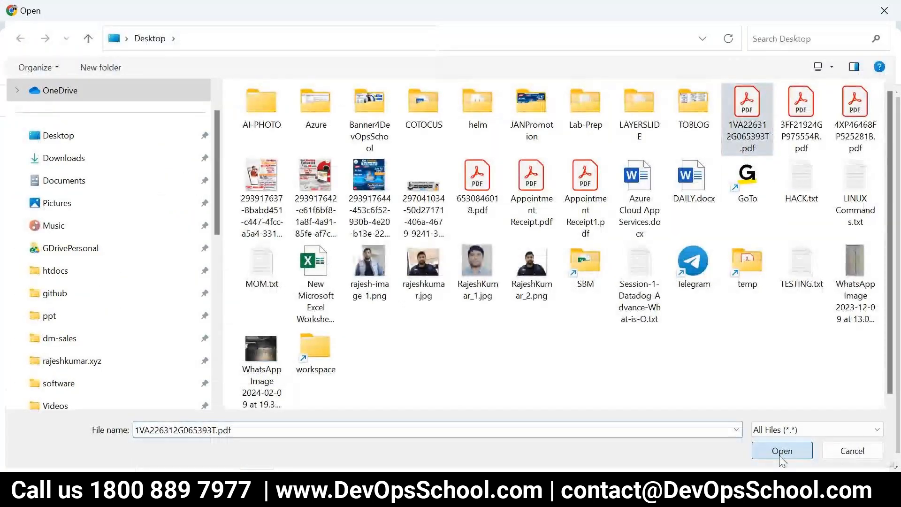
left_click(251, 277)
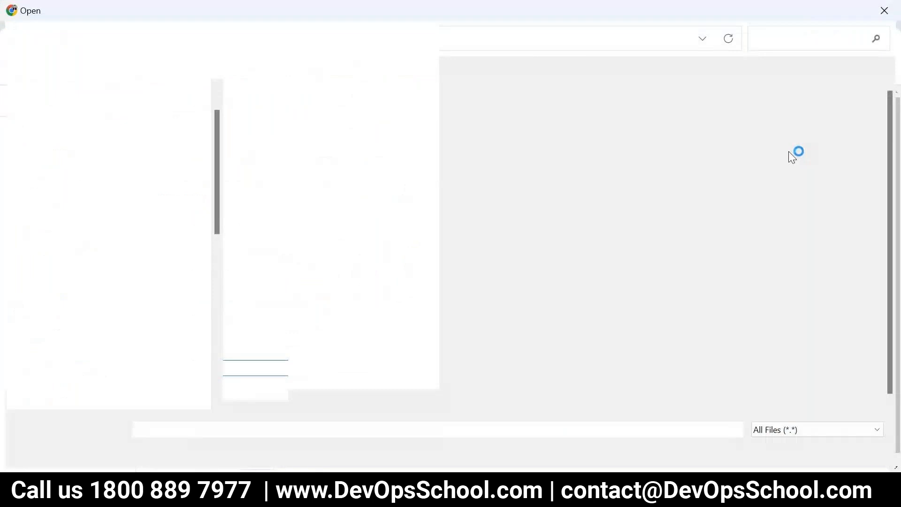
left_click(853, 122)
double_click(815, 133)
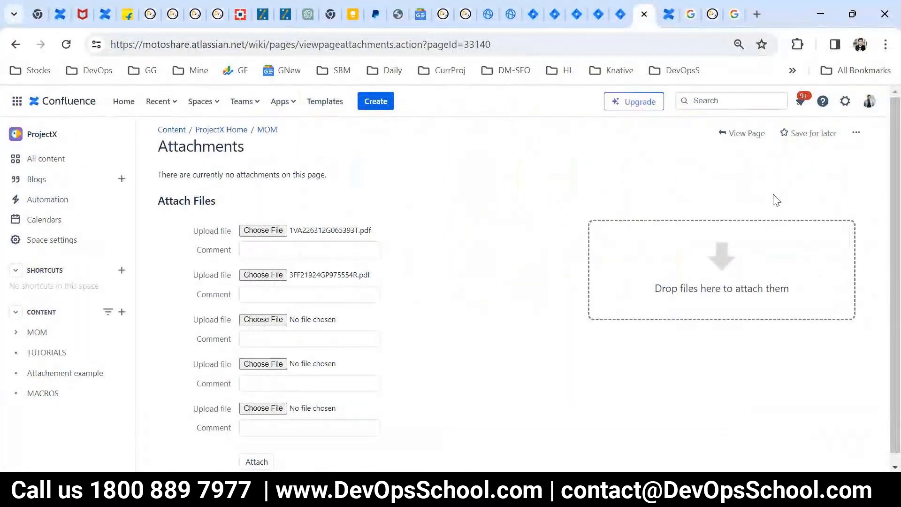
left_click(262, 318)
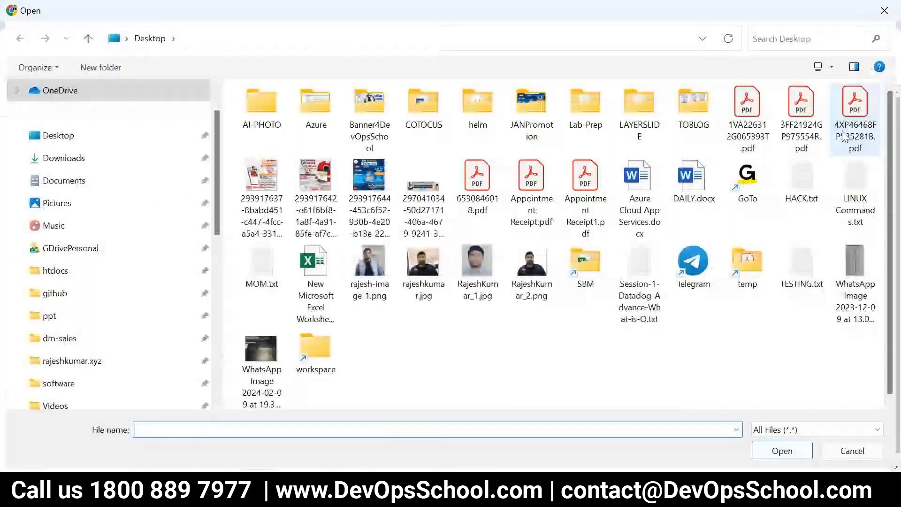
left_click(843, 136)
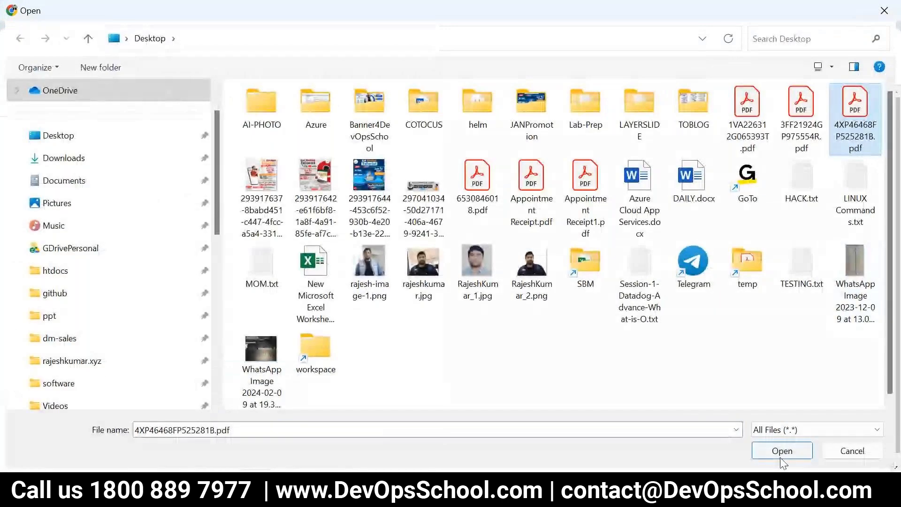
left_click(781, 458)
left_click(259, 452)
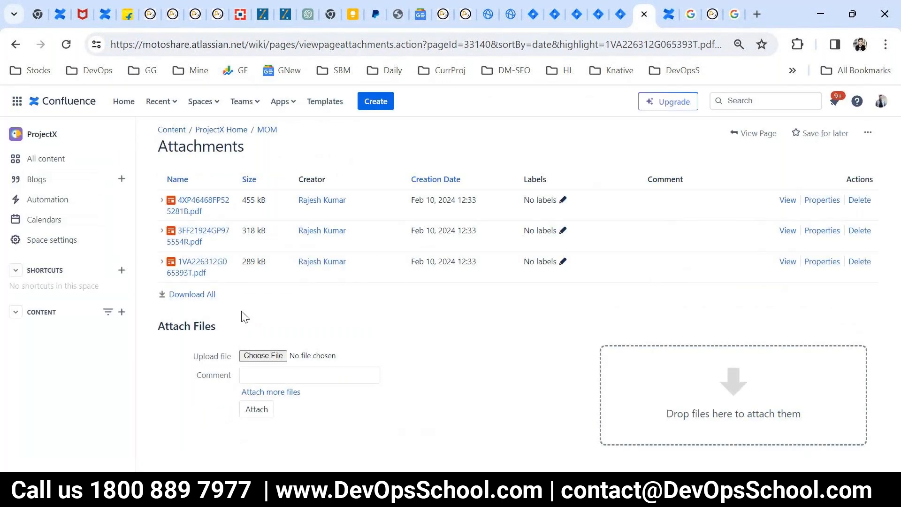
left_click(268, 130)
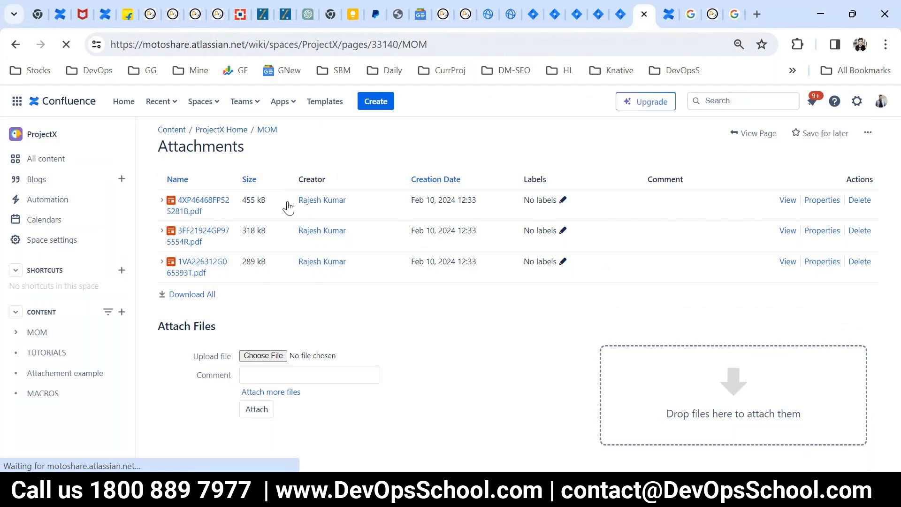
- Check the three PDFs in the Attachments list, then edit the page with the cursor below that list
scroll(422, 329, "down", 5)
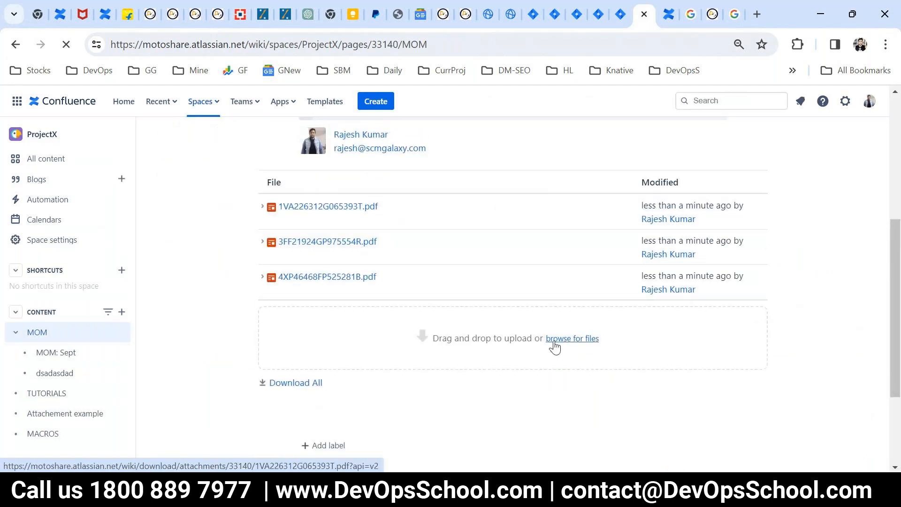
scroll(713, 308, "up", 6)
scroll(604, 318, "down", 1)
scroll(604, 318, "up", 1)
left_click(625, 135)
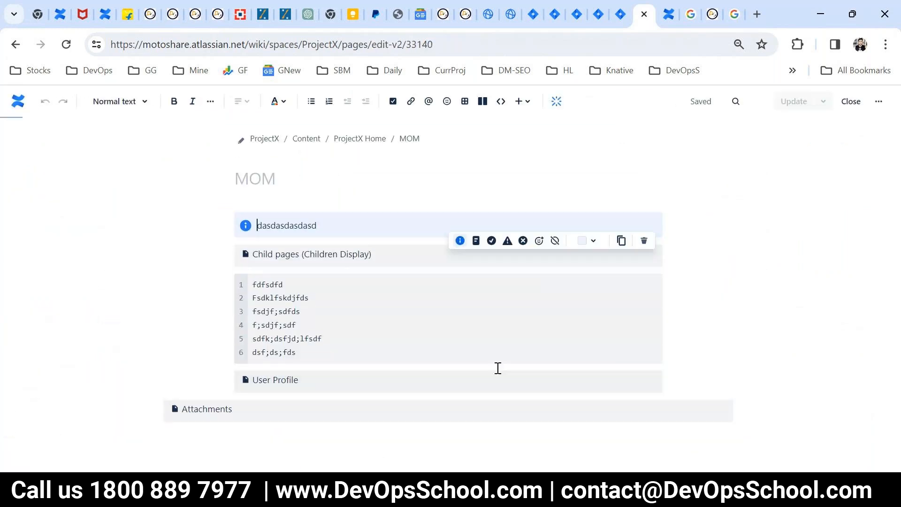
scroll(465, 362, "down", 5)
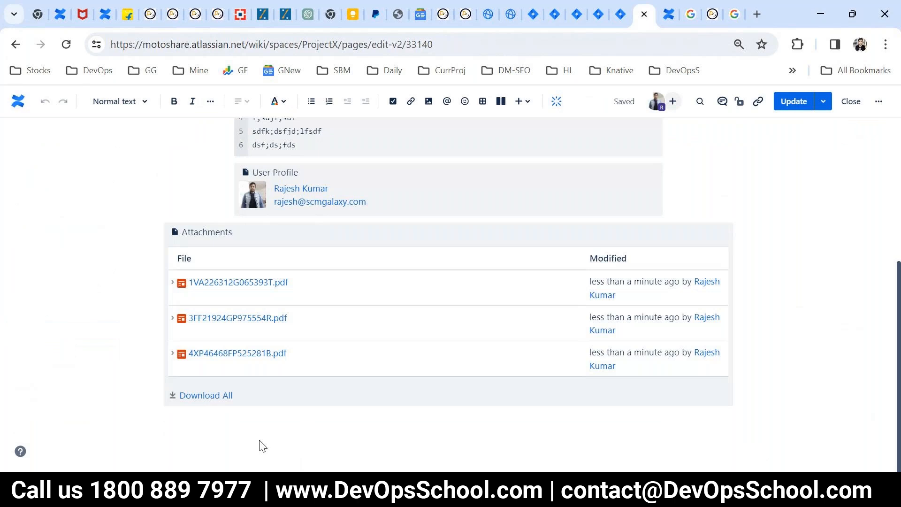
left_click(260, 445)
left_click(522, 105)
left_click(410, 416)
left_click(522, 102)
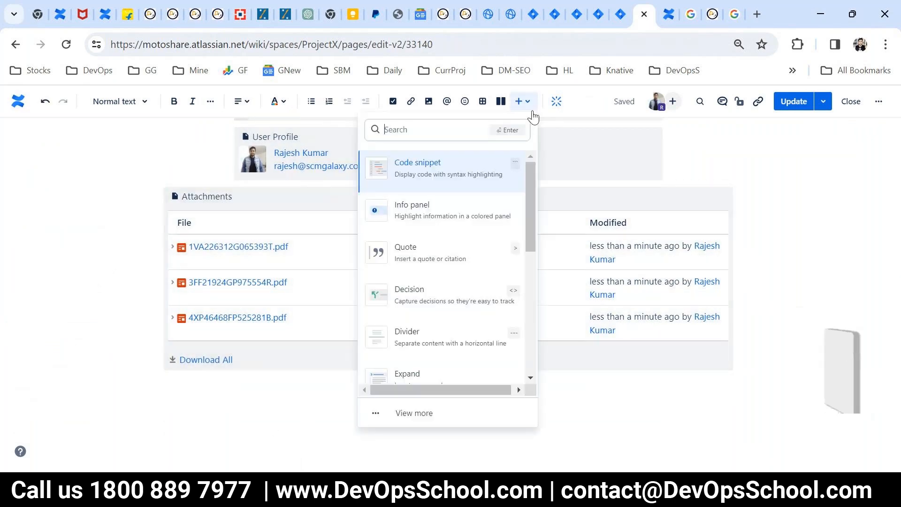
left_click(412, 416)
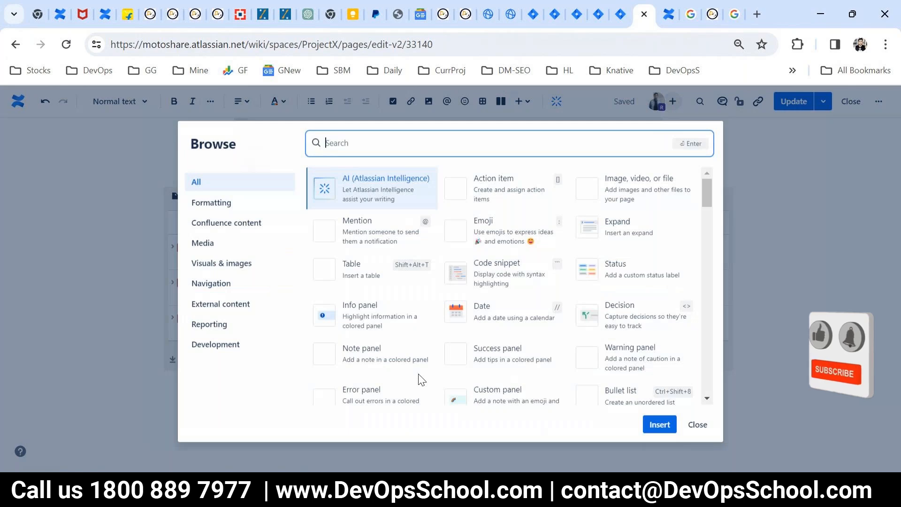
scroll(452, 357, "down", 10)
scroll(455, 341, "down", 10)
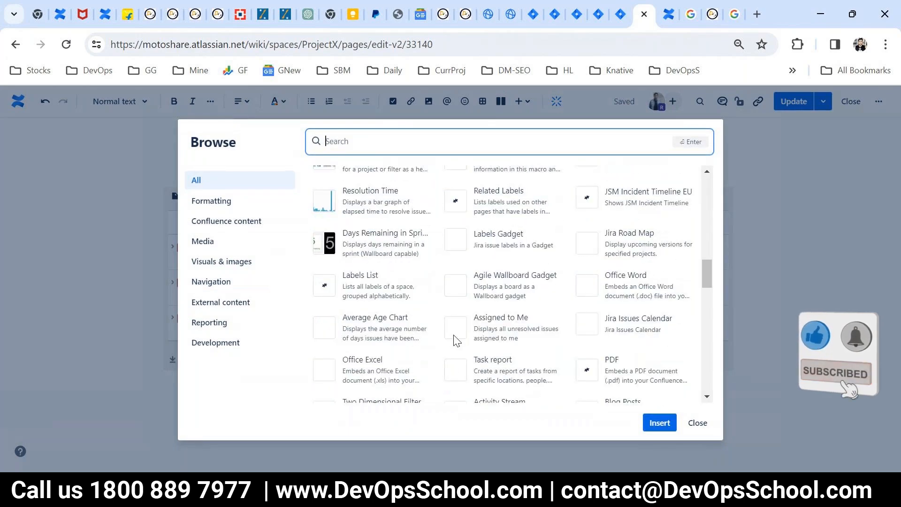
scroll(454, 341, "down", 2)
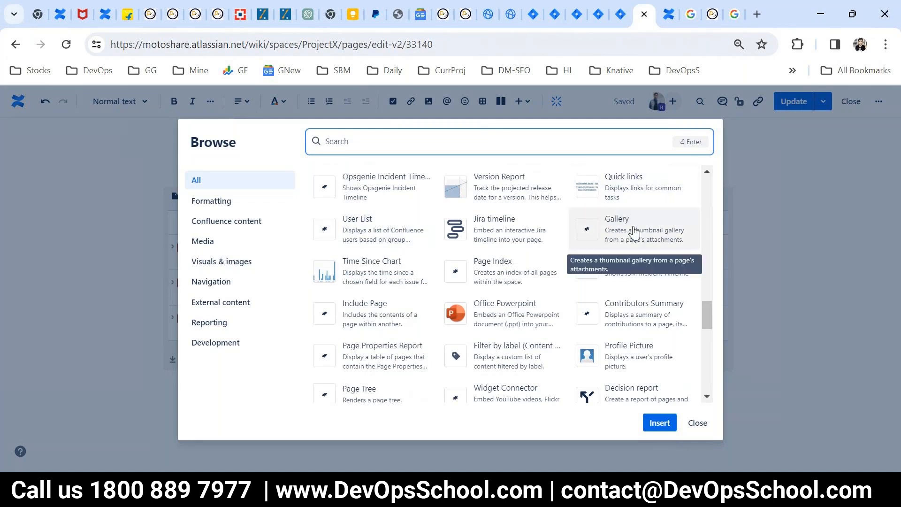
scroll(607, 338, "down", 6)
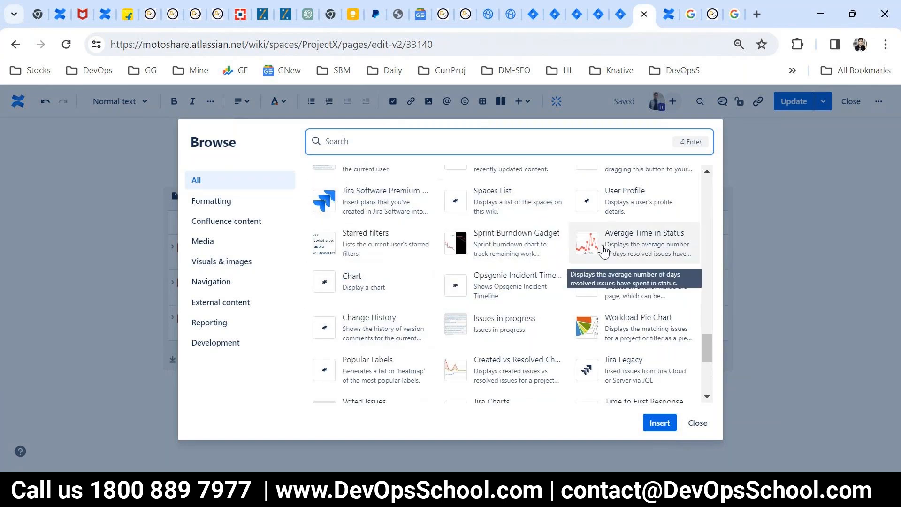
scroll(641, 292, "down", 2)
scroll(641, 291, "down", 3)
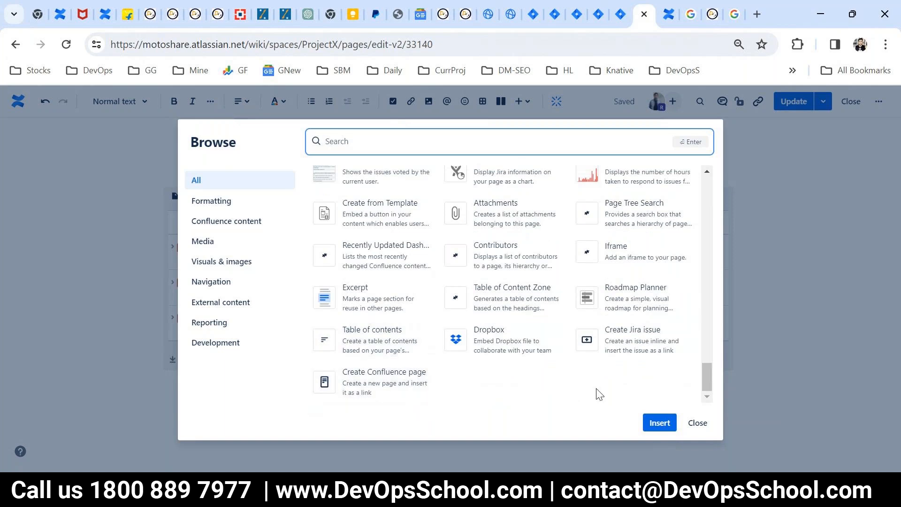
left_click(695, 423)
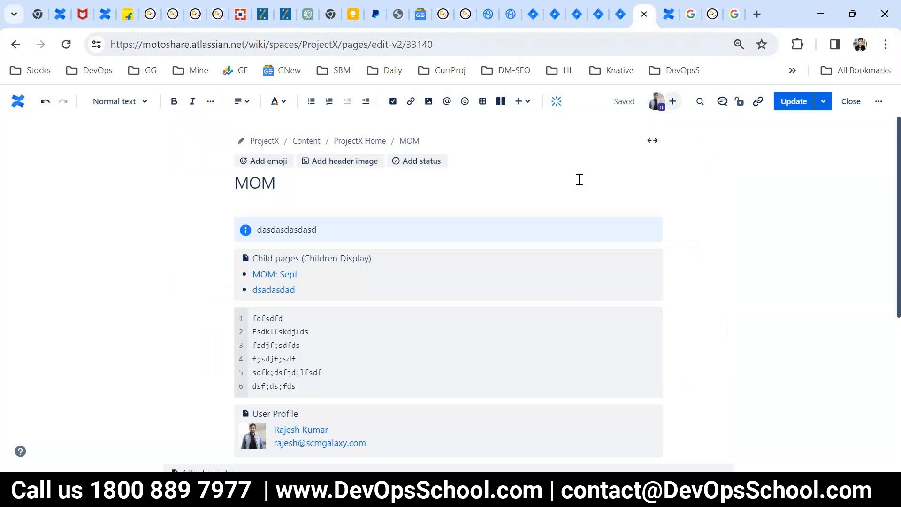
- Open the full Browse macros dialog from the insert menu
left_click(522, 101)
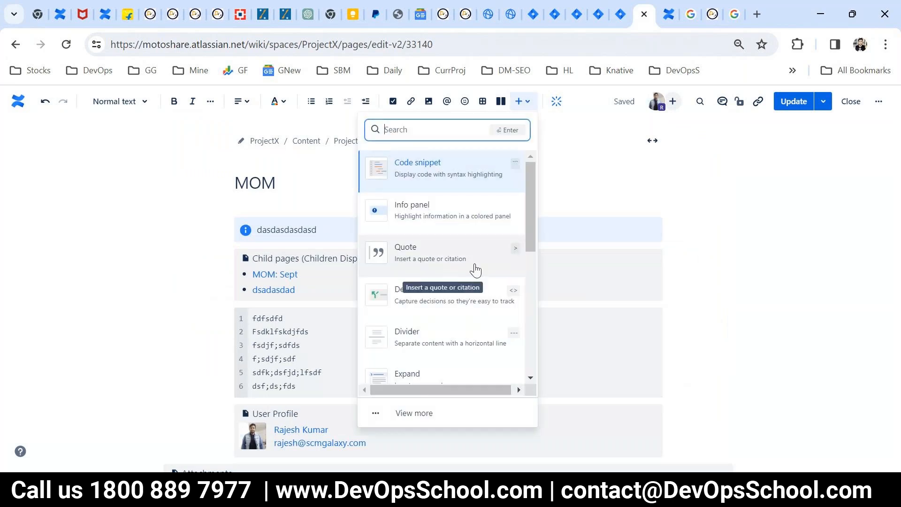
scroll(474, 269, "down", 5)
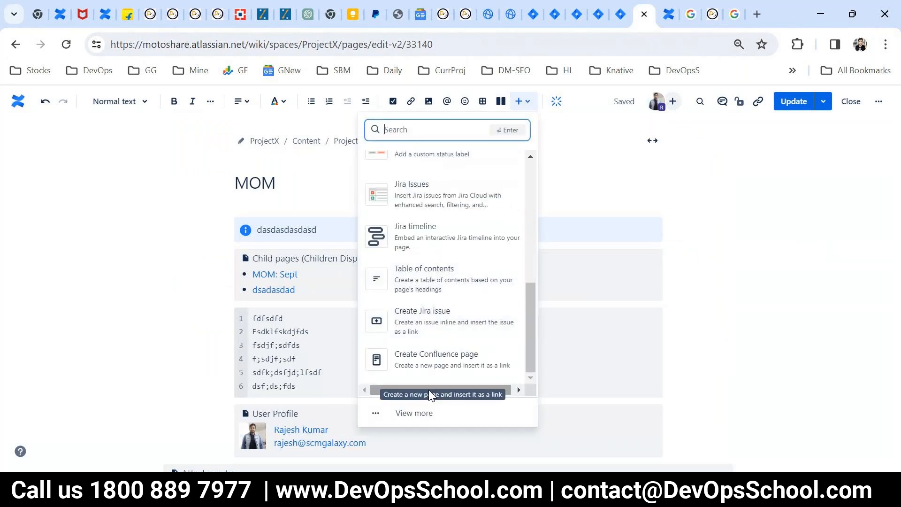
left_click(425, 414)
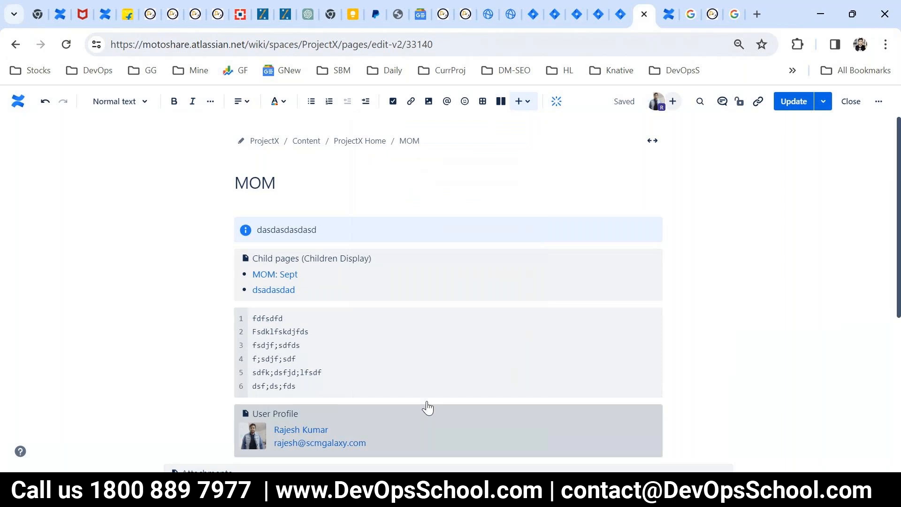
scroll(498, 333, "down", 7)
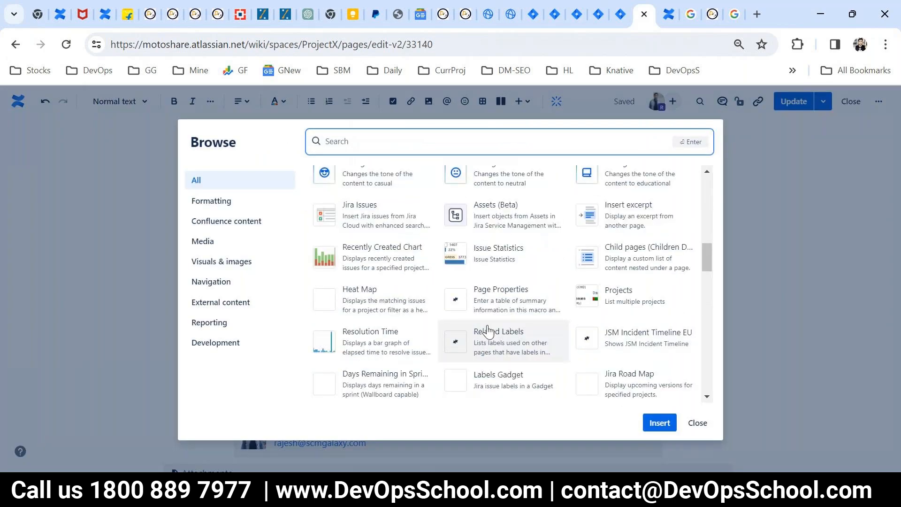
- Browse the Media, Visuals & images, Navigation, Development and All categories, then close without inserting
left_click(203, 240)
left_click(220, 261)
left_click(216, 282)
left_click(219, 303)
left_click(212, 322)
left_click(212, 343)
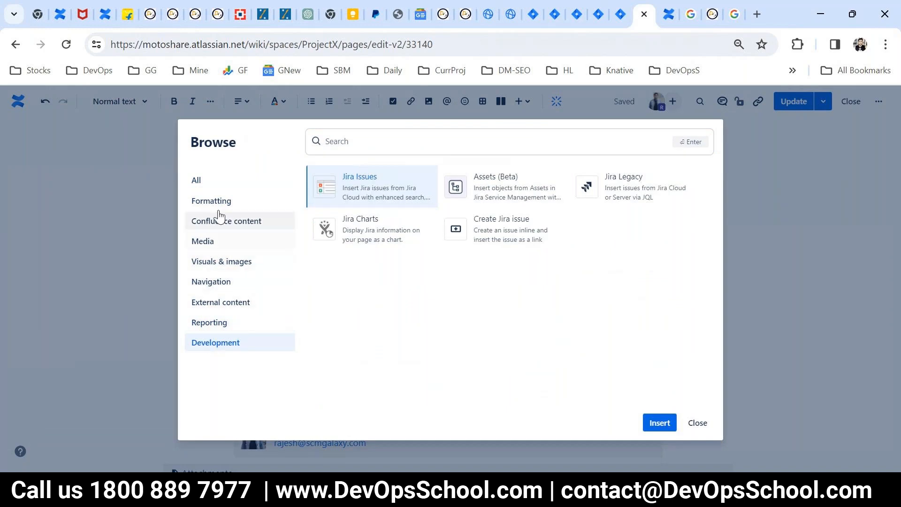
left_click(196, 181)
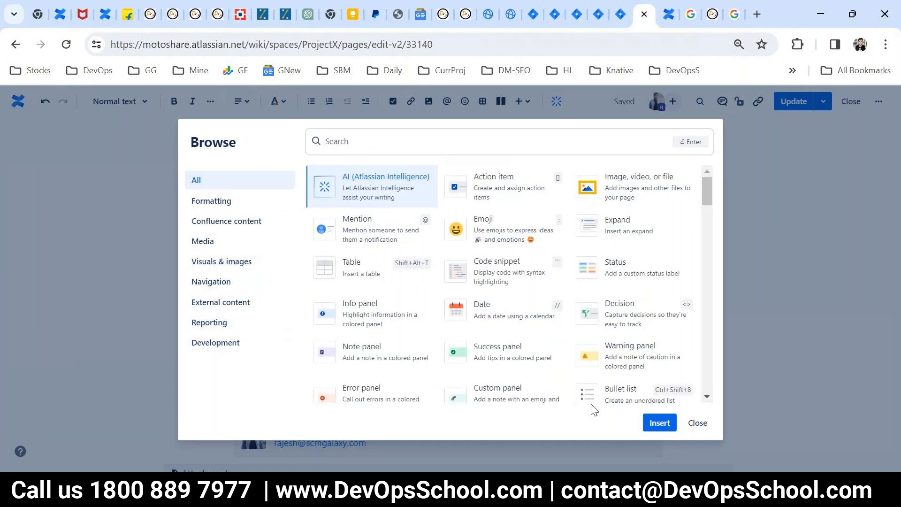
left_click(697, 423)
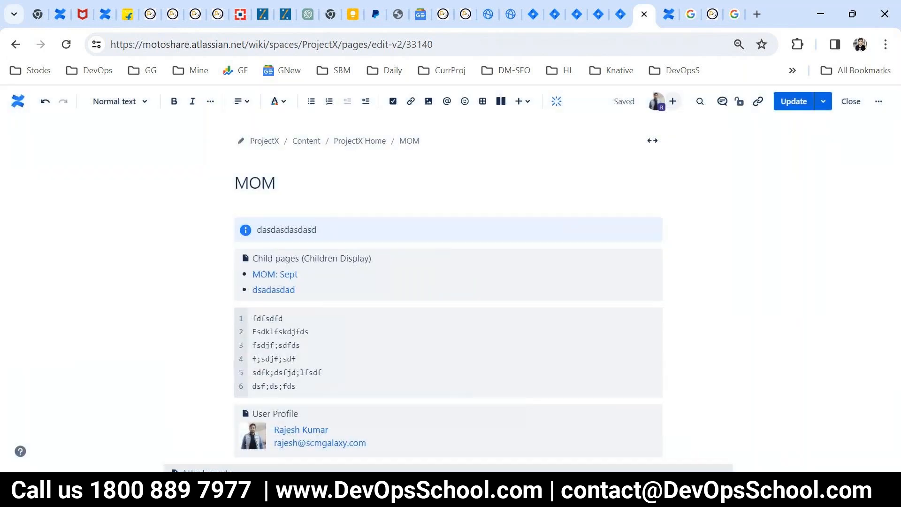
left_click(616, 291)
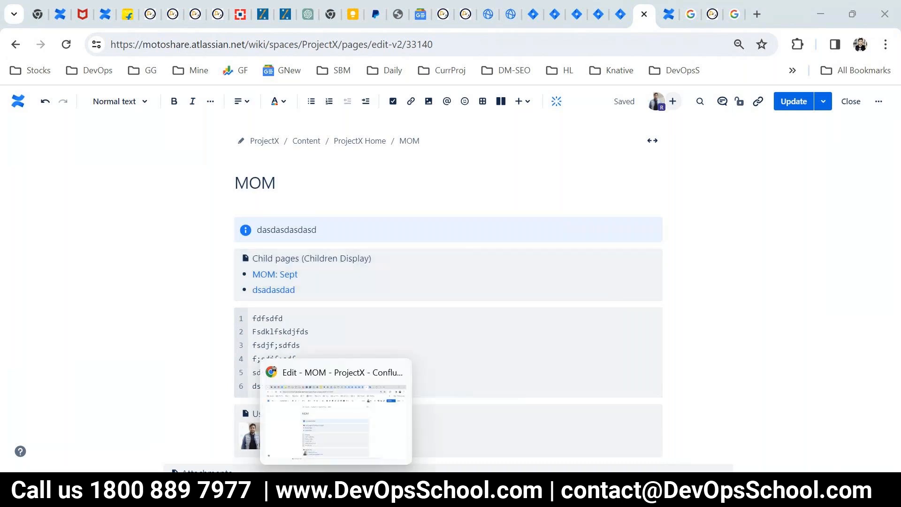
- Bring the browser forward, publish the MOM page update, and move to another tab
left_click(336, 497)
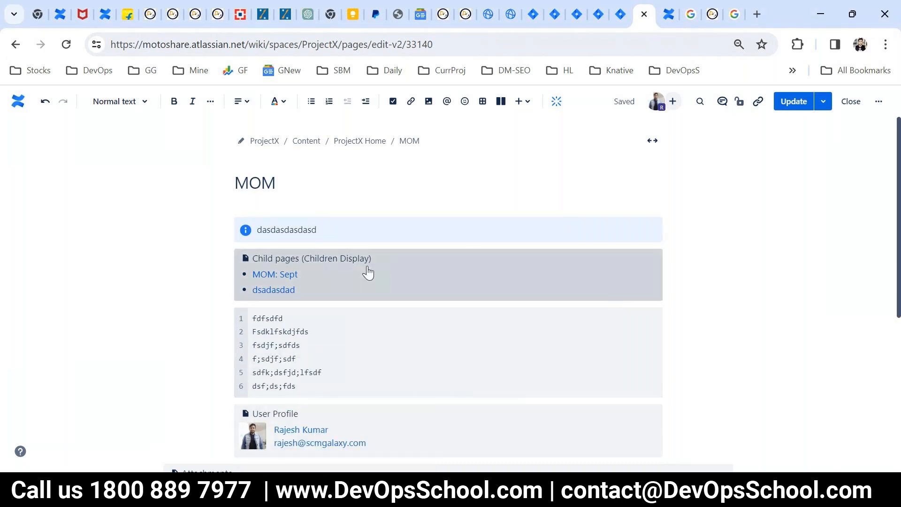
left_click(787, 103)
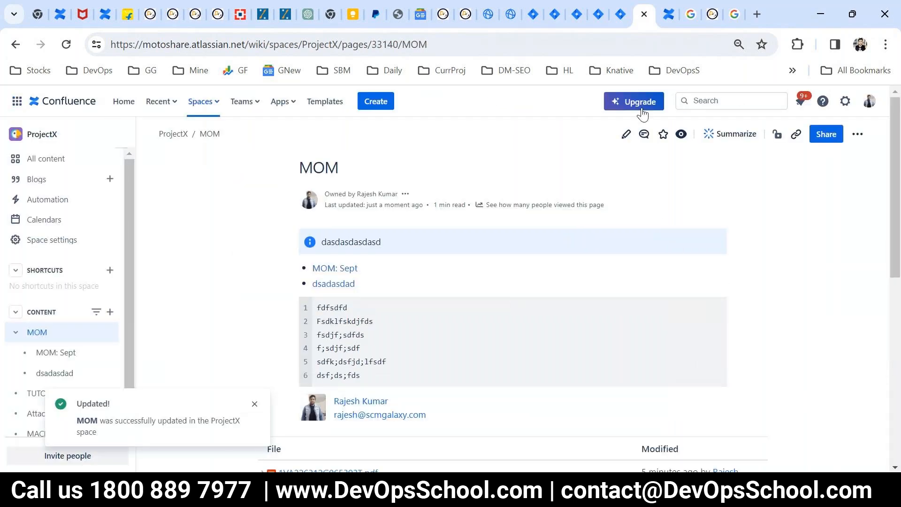
left_click(741, 18)
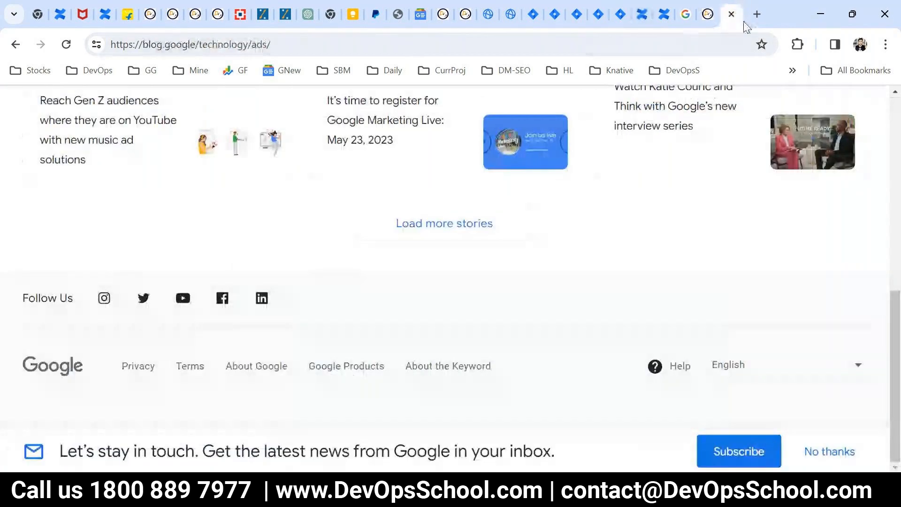
- Search Google for 'atlassian trial', view the Deep Clone for Jira pricing page, then return to results
left_click(756, 14)
type("atlassian")
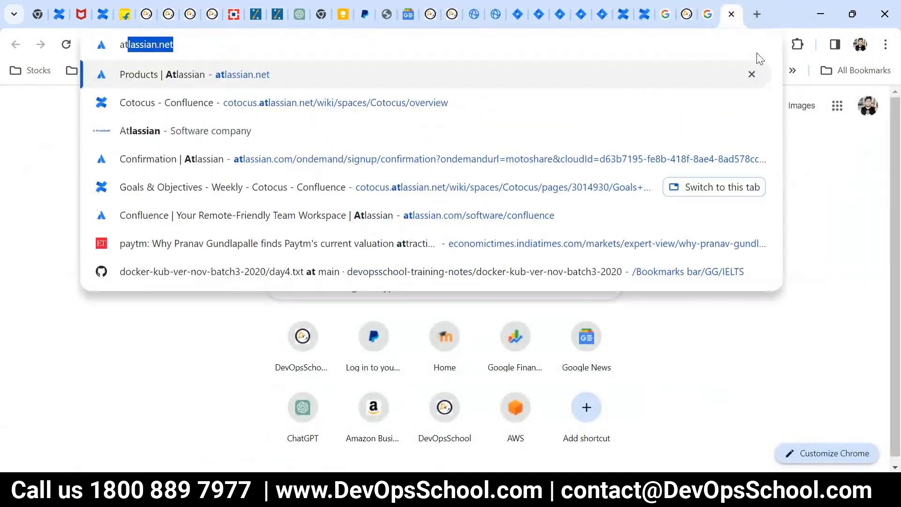
key("BackSpace")
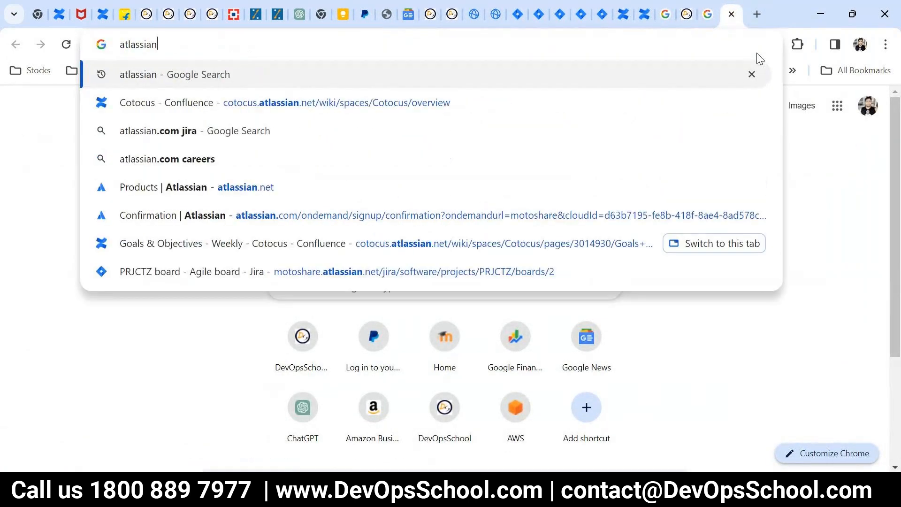
type("trial")
key("Return")
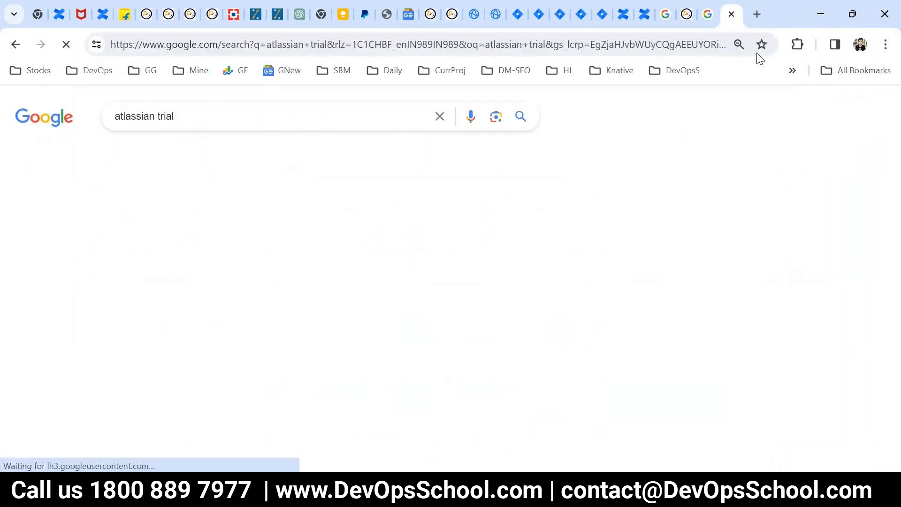
scroll(277, 338, "down", 4)
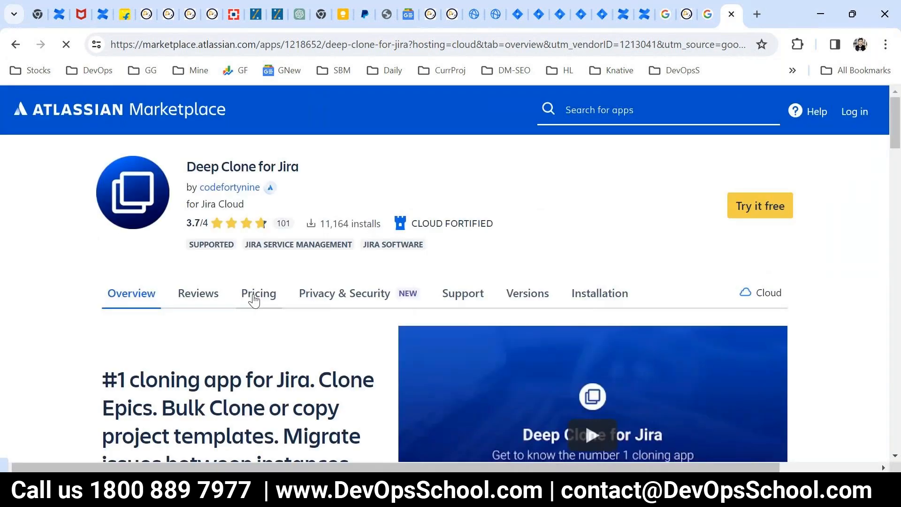
left_click(253, 295)
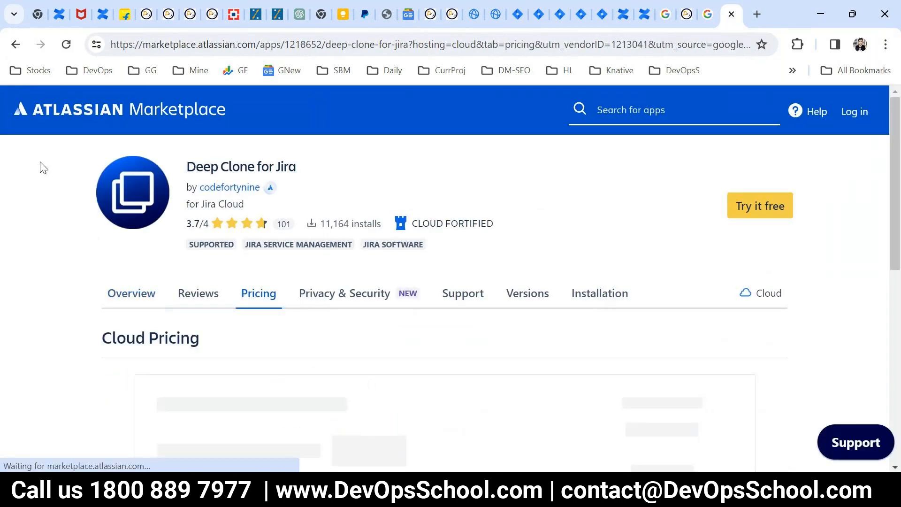
left_click(16, 44)
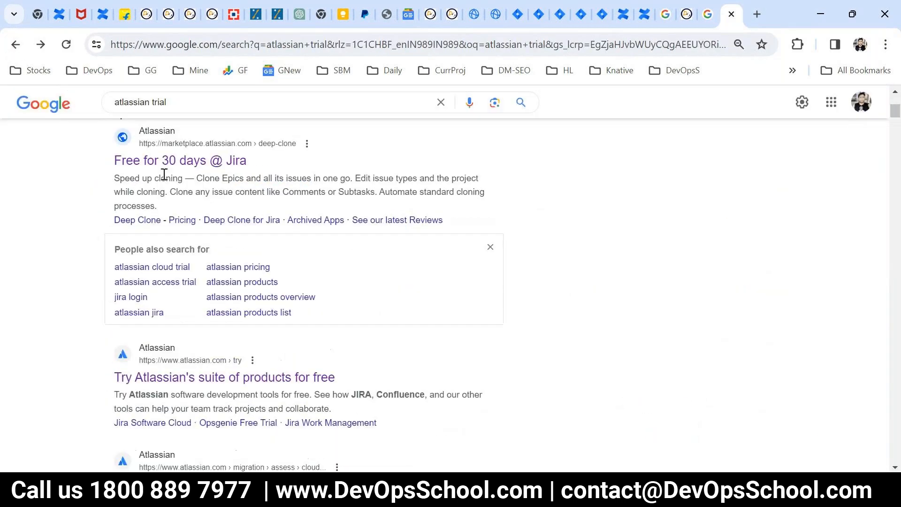
scroll(211, 251, "up", 5)
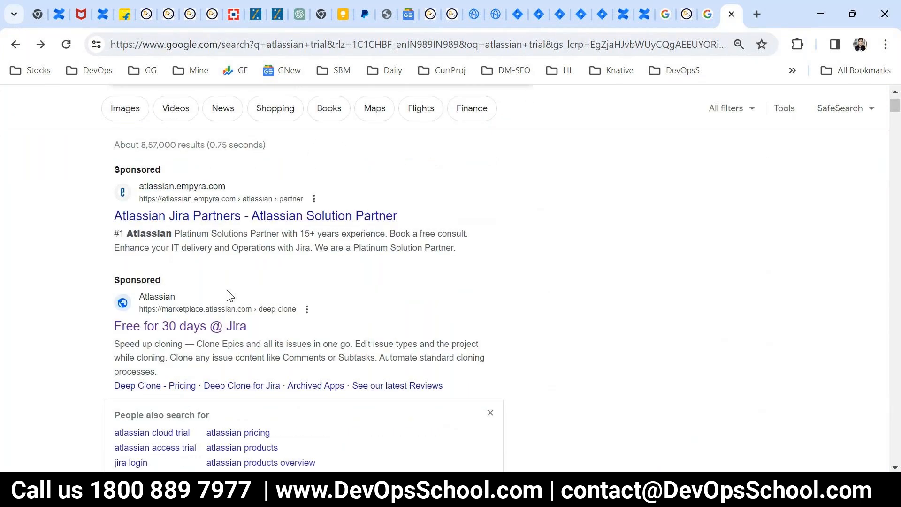
scroll(227, 294, "down", 6)
- Open atlassian.com/try from the results, scroll through the free-trial offerings, then switch to the Jira tab
left_click(226, 307)
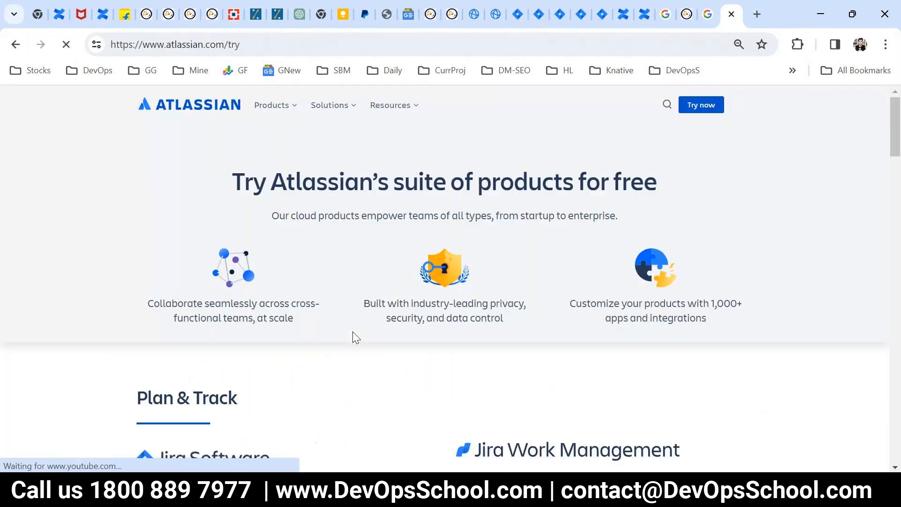
scroll(364, 362, "down", 4)
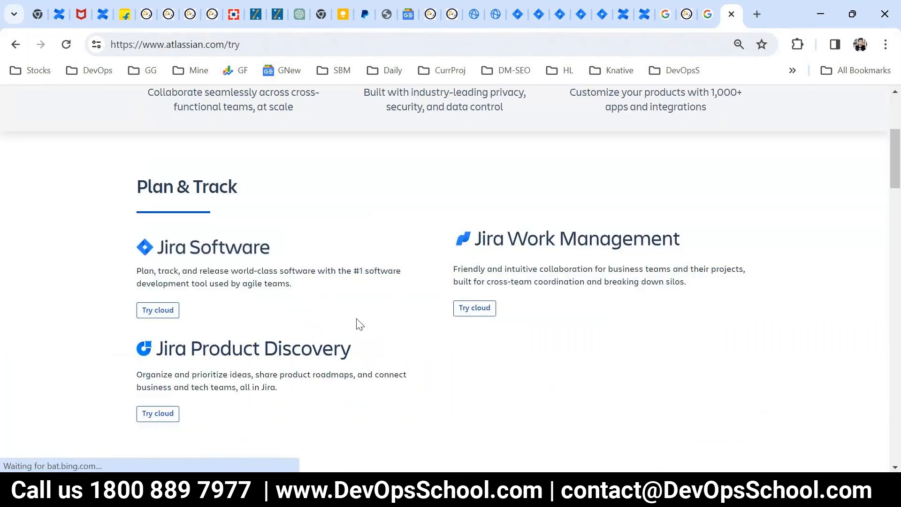
scroll(358, 324, "down", 5)
scroll(322, 347, "down", 8)
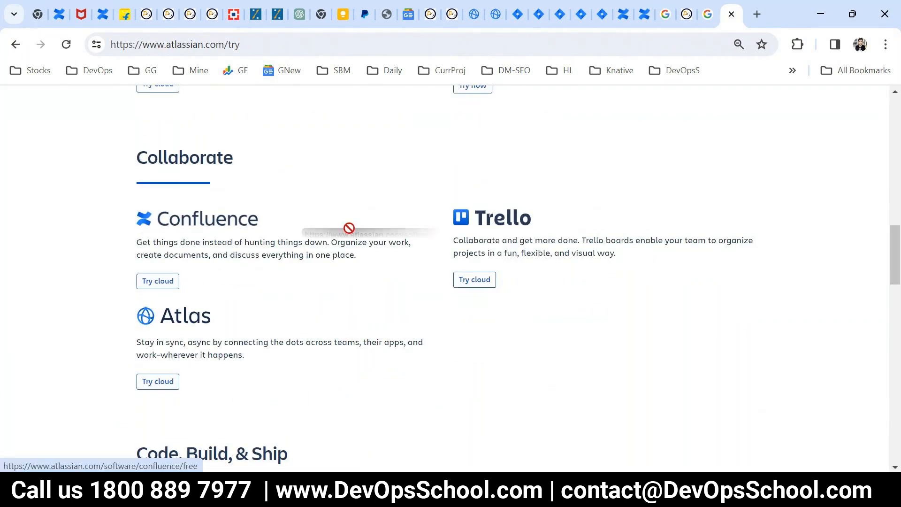
scroll(346, 228, "down", 6)
scroll(338, 359, "down", 16)
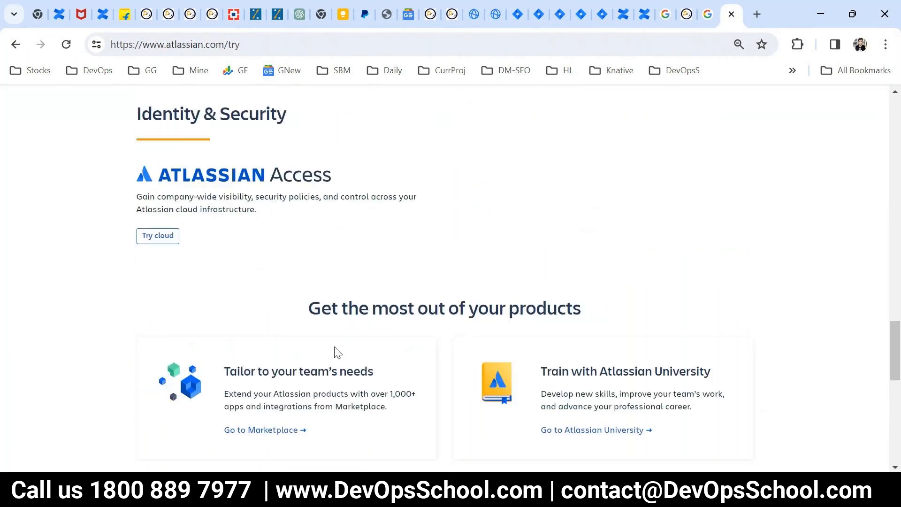
scroll(334, 350, "up", 5)
scroll(335, 351, "down", 7)
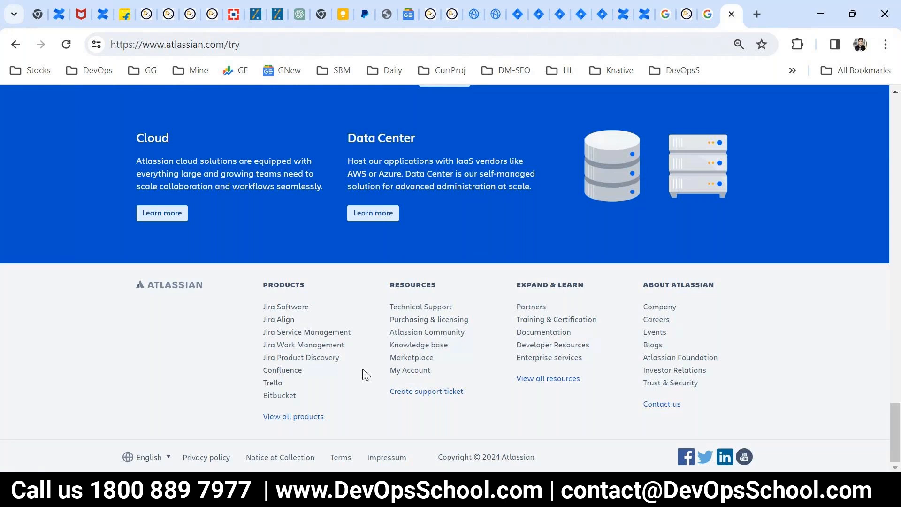
scroll(407, 380, "up", 14)
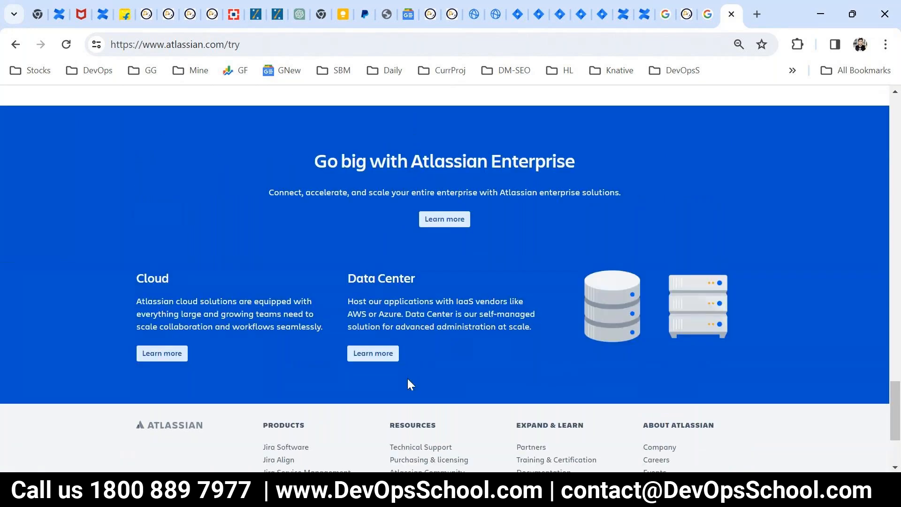
scroll(407, 384, "up", 10)
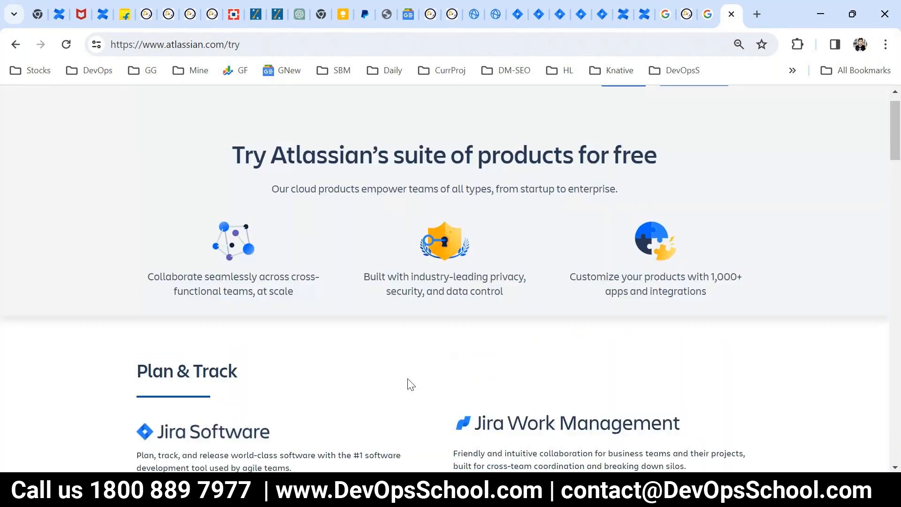
scroll(407, 383, "up", 1)
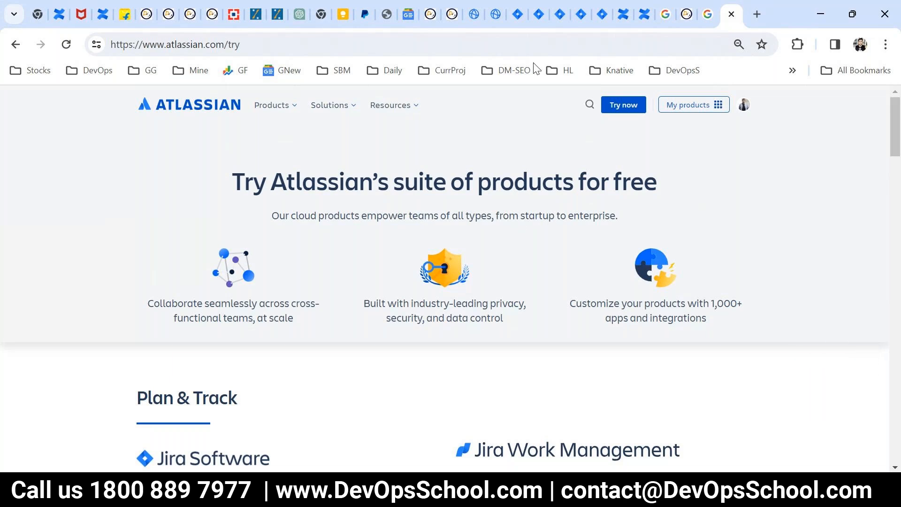
left_click(560, 14)
- Go back to the published MOM page tab and open its ••• more actions menu
left_click(610, 13)
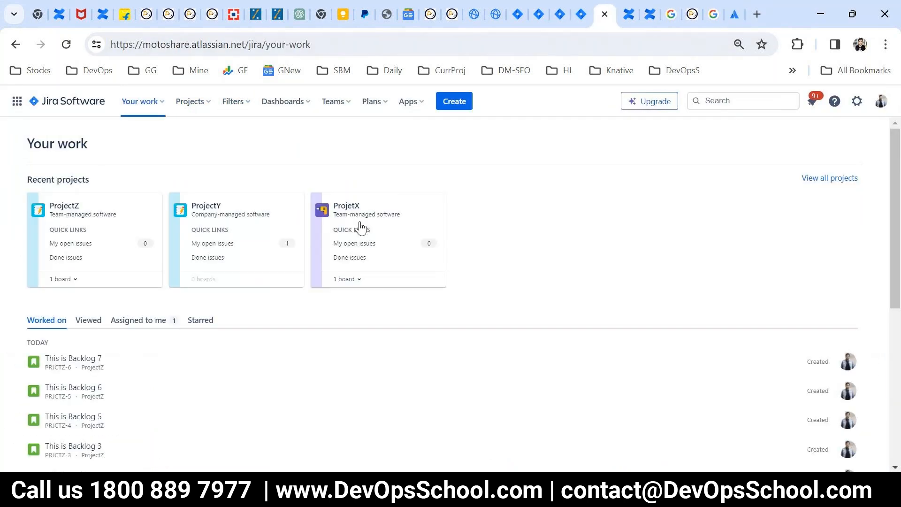
left_click(629, 15)
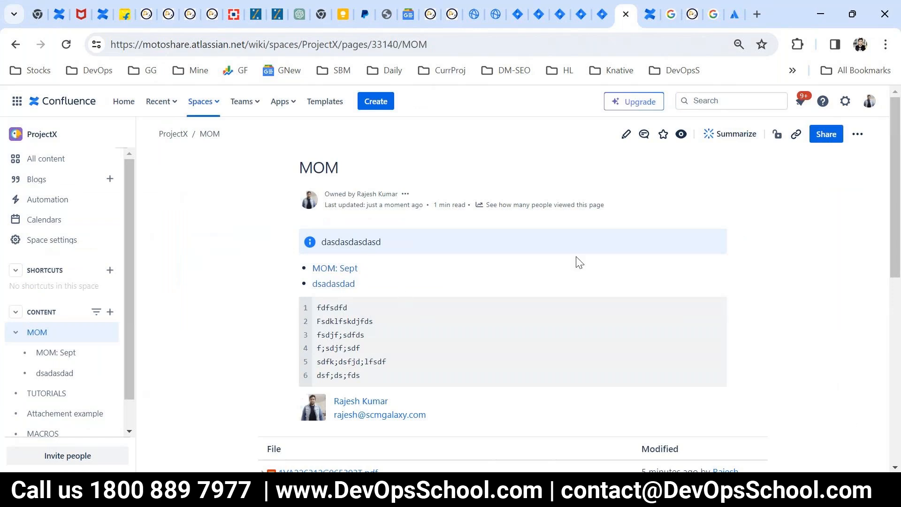
left_click_drag(302, 167, 848, 171)
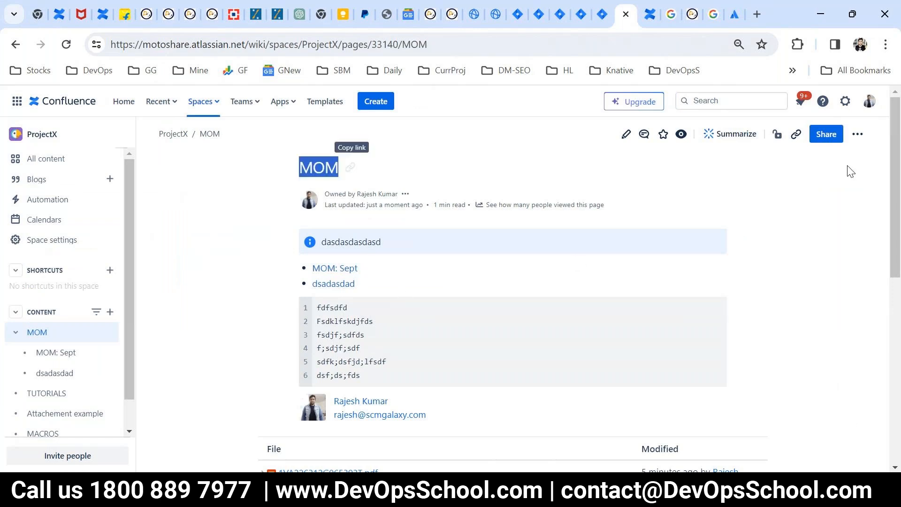
left_click(857, 134)
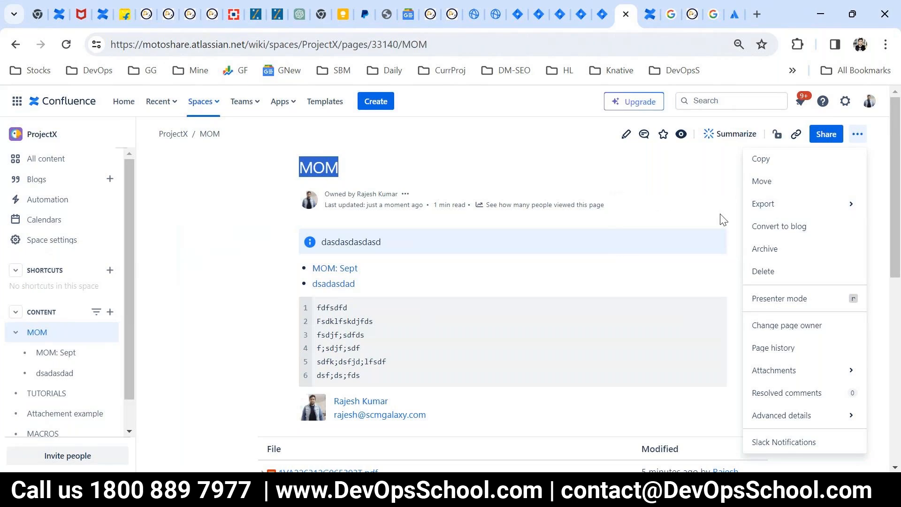
- Reveal the Export to Word and Export to PDF options, then visit the GoTo meeting window and return
mouse_move(760, 204)
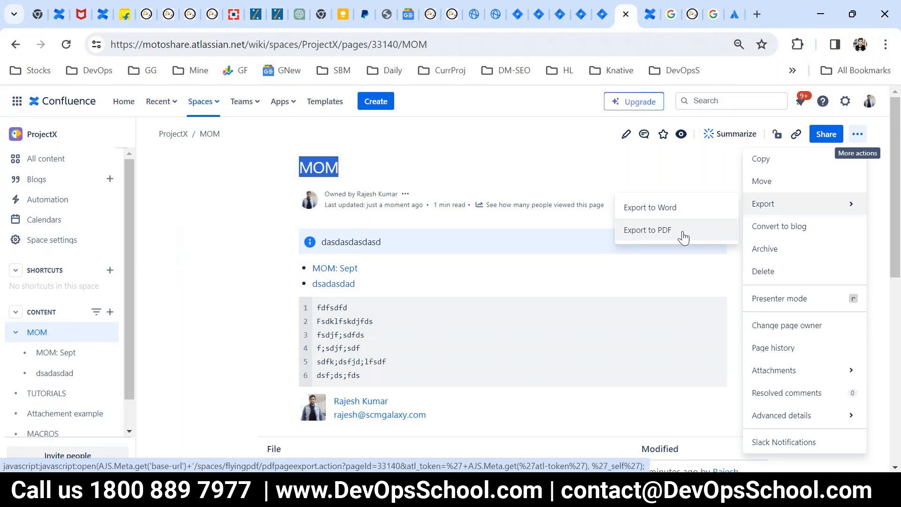
left_click(459, 490)
left_click(527, 446)
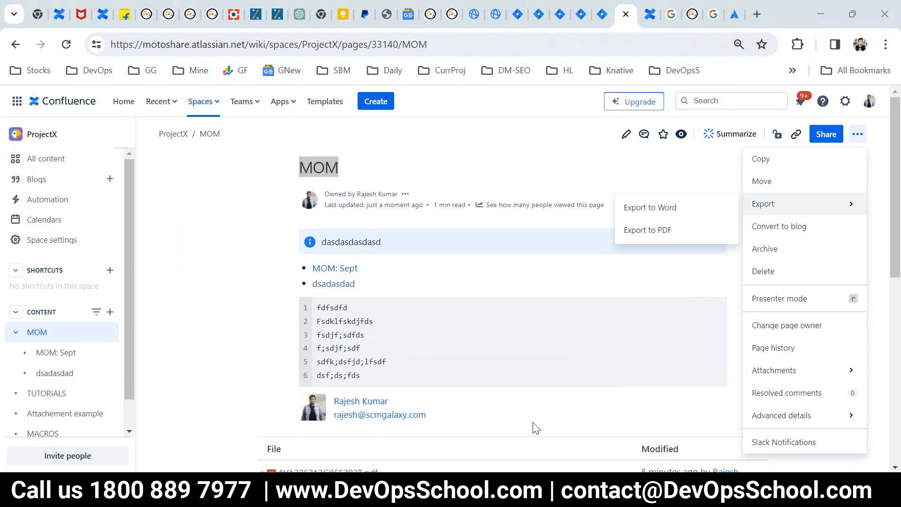
left_click(571, 313)
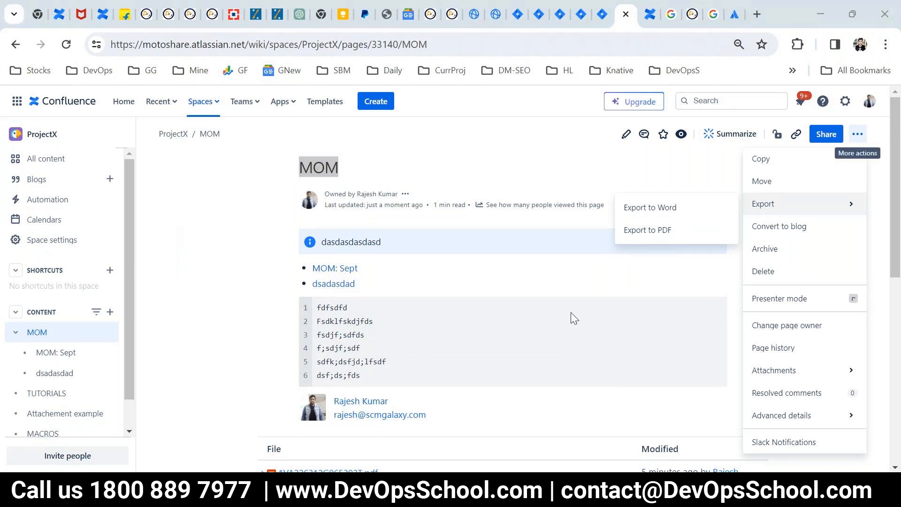